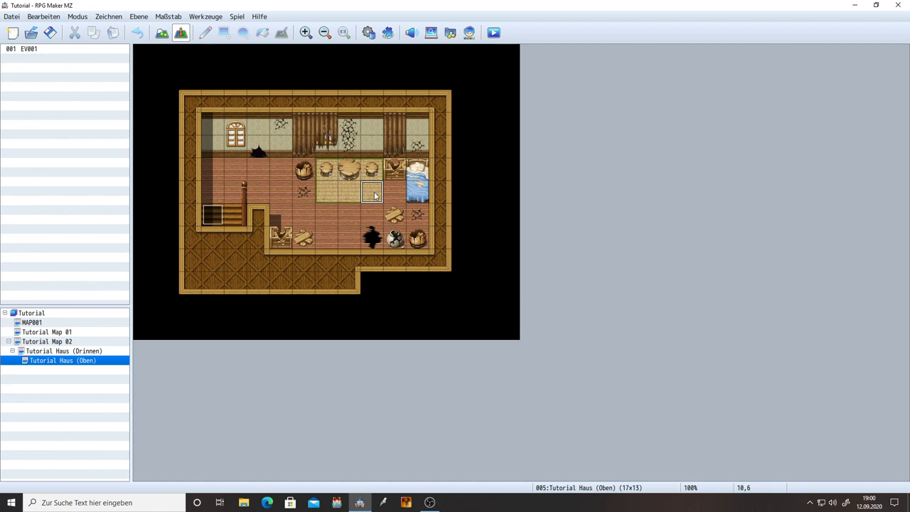
# Create an event named Junge on the rug below the right-hand stool, using the left-facing pink-haired boy from People1 as its image.
pyautogui.doubleClick(375, 196)
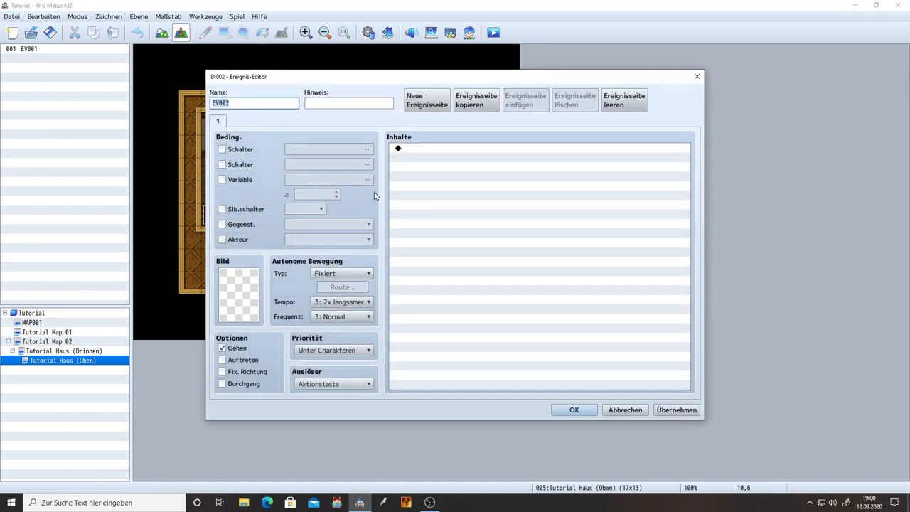
pyautogui.press('BackSpace')
pyautogui.write('Junge')
pyautogui.doubleClick(256, 277)
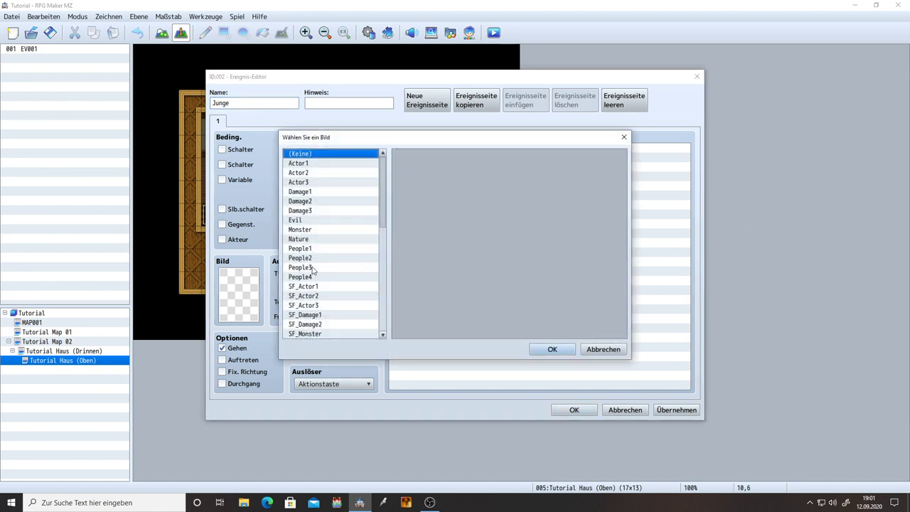
pyautogui.click(318, 251)
pyautogui.doubleClick(420, 173)
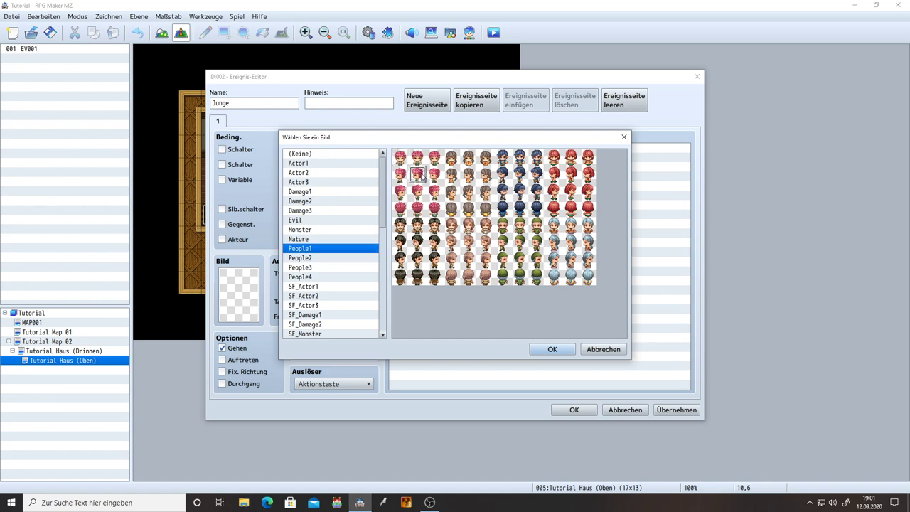
pyautogui.click(674, 411)
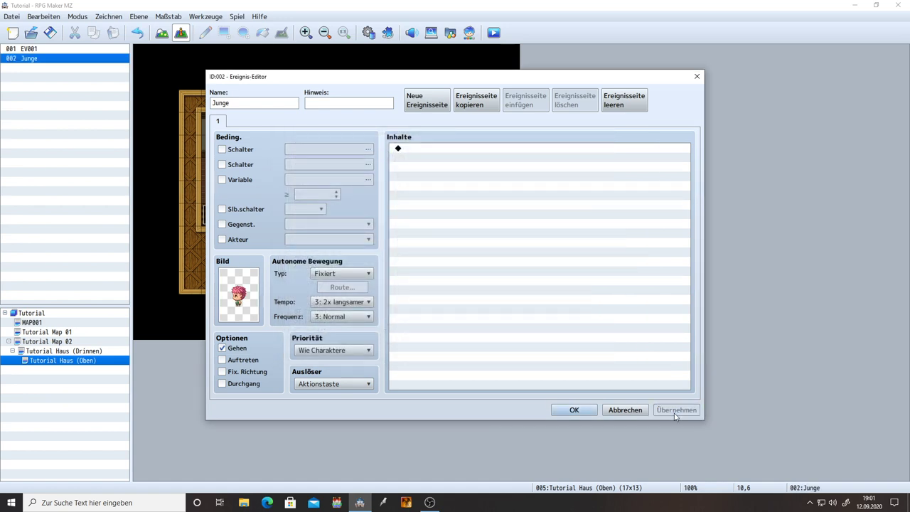
pyautogui.click(573, 410)
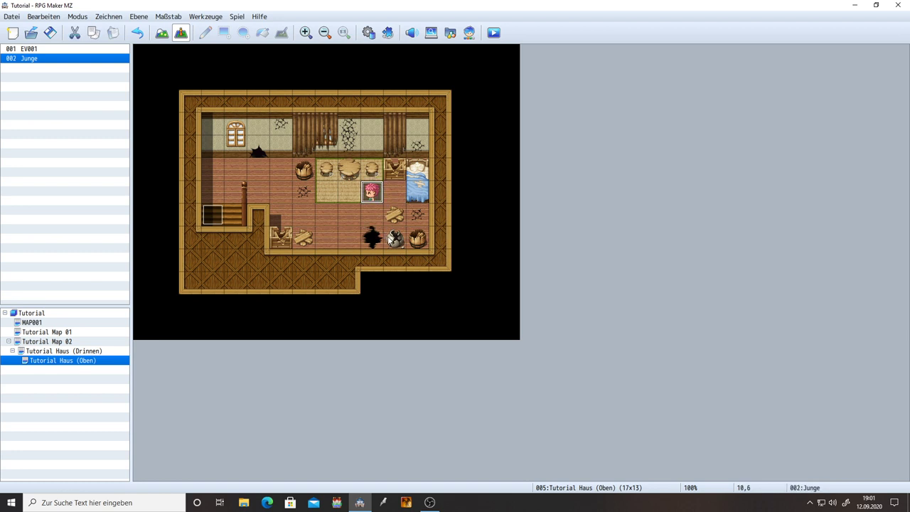
# Add a text message to the Junge event with the first People1 portrait, reading "Gib mir 200 Gold und du darfst durch.".
pyautogui.doubleClick(371, 192)
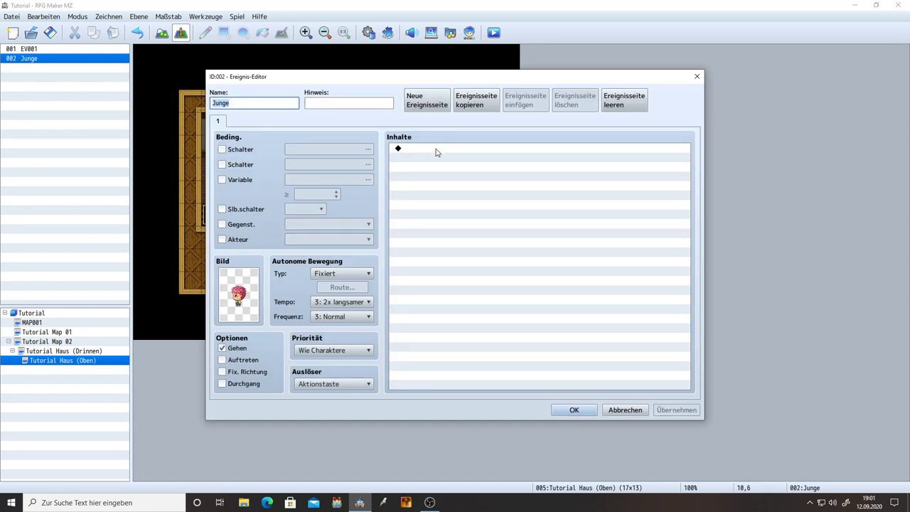
pyautogui.doubleClick(437, 152)
pyautogui.click(455, 155)
pyautogui.doubleClick(435, 247)
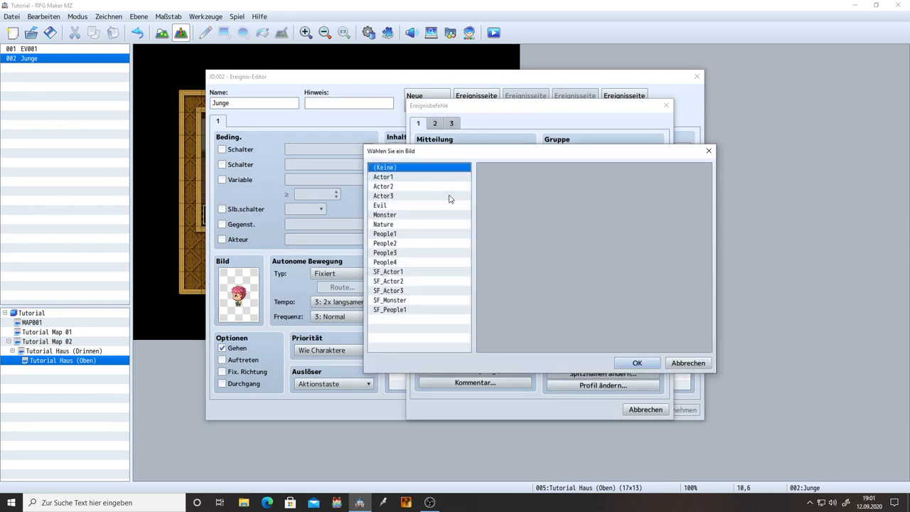
pyautogui.click(396, 234)
pyautogui.doubleClick(498, 183)
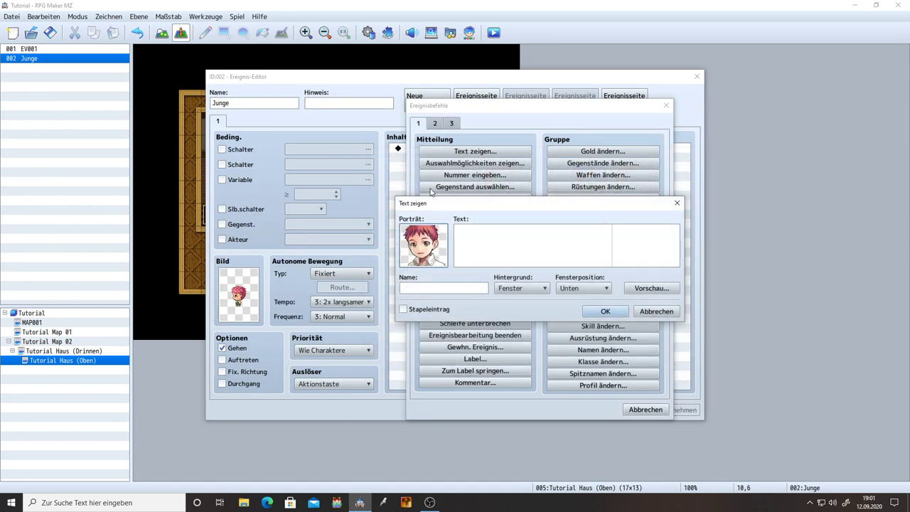
pyautogui.click(488, 229)
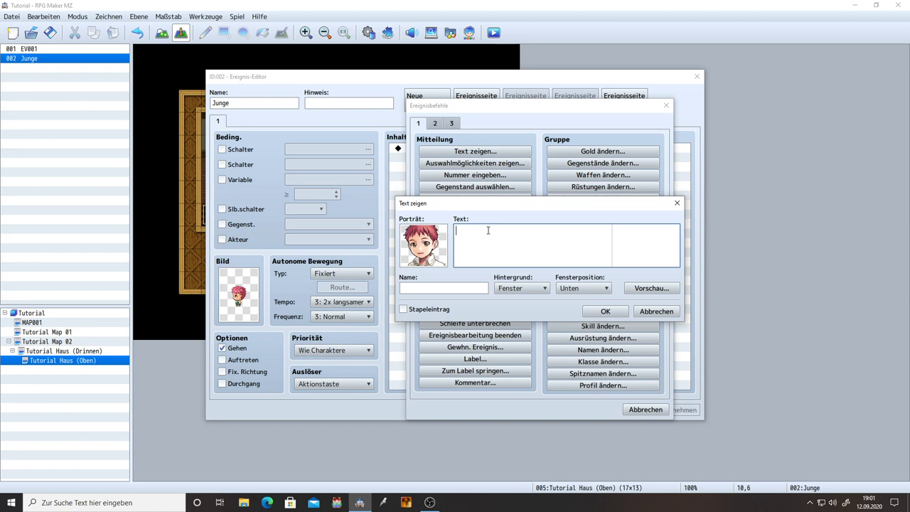
pyautogui.write('Gib mir 200 Gold und du darfst durch.')
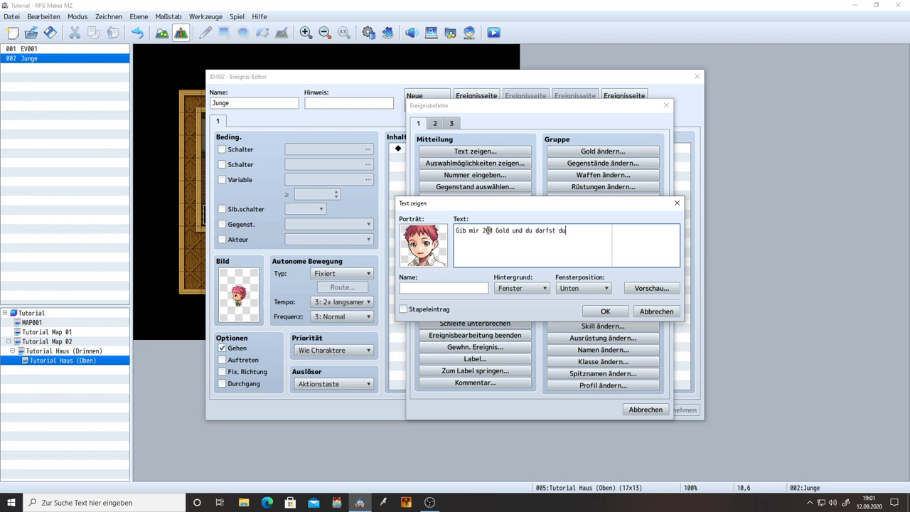
pyautogui.click(605, 311)
# Set the speaker name of the message to Junge and apply the event changes.
pyautogui.click(459, 153)
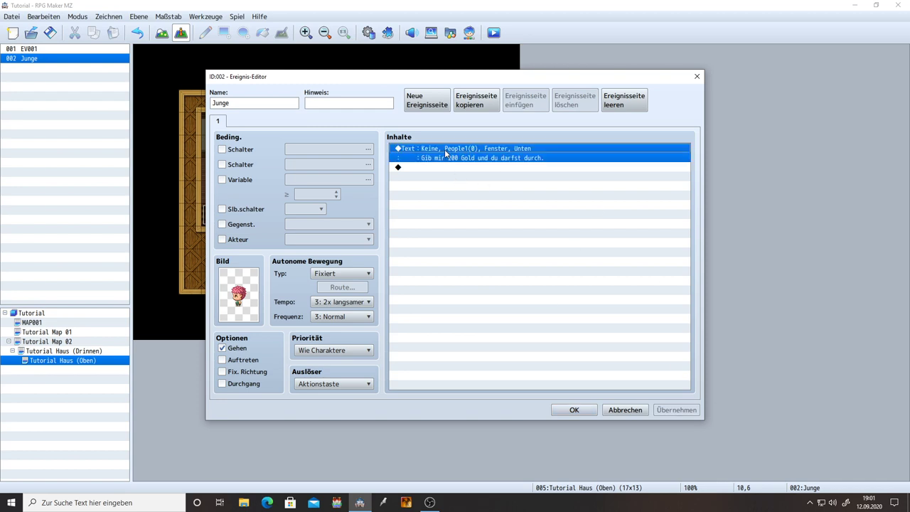
pyautogui.doubleClick(459, 167)
pyautogui.click(666, 97)
pyautogui.doubleClick(510, 158)
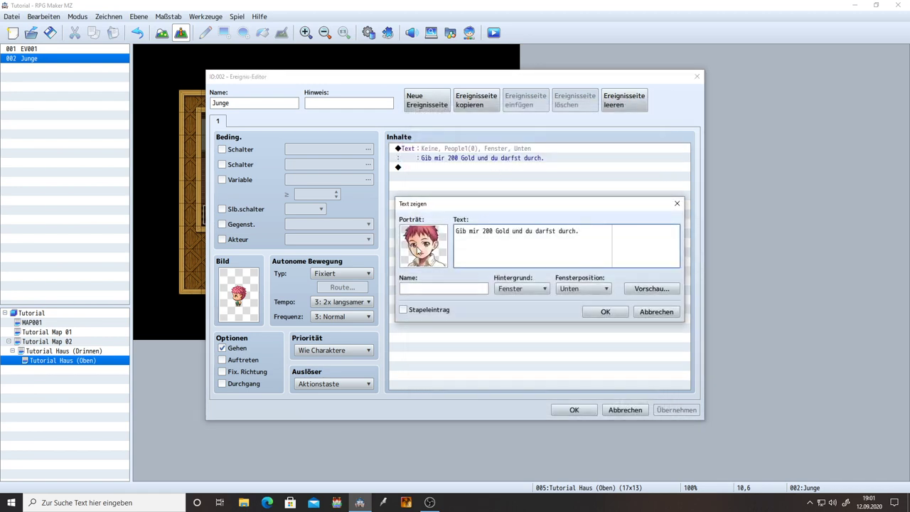
pyautogui.click(438, 289)
pyautogui.write('Junge')
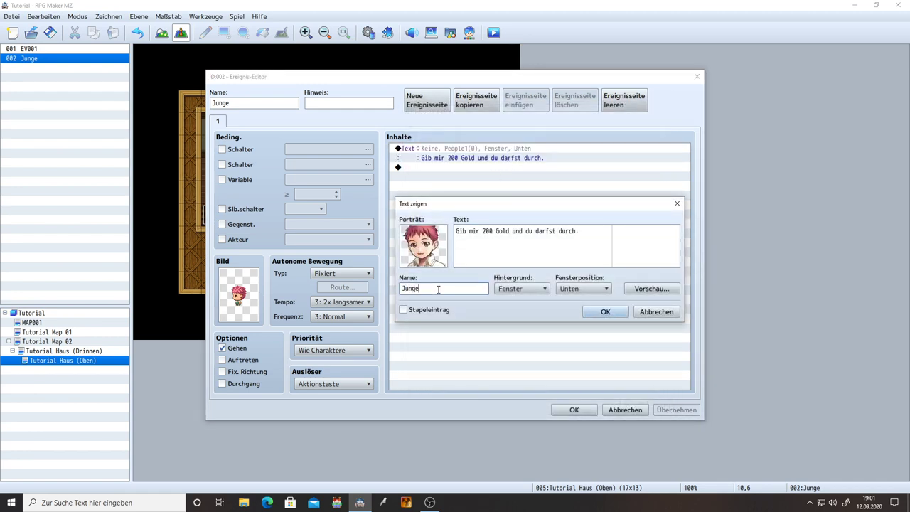
pyautogui.press('Return')
pyautogui.click(676, 409)
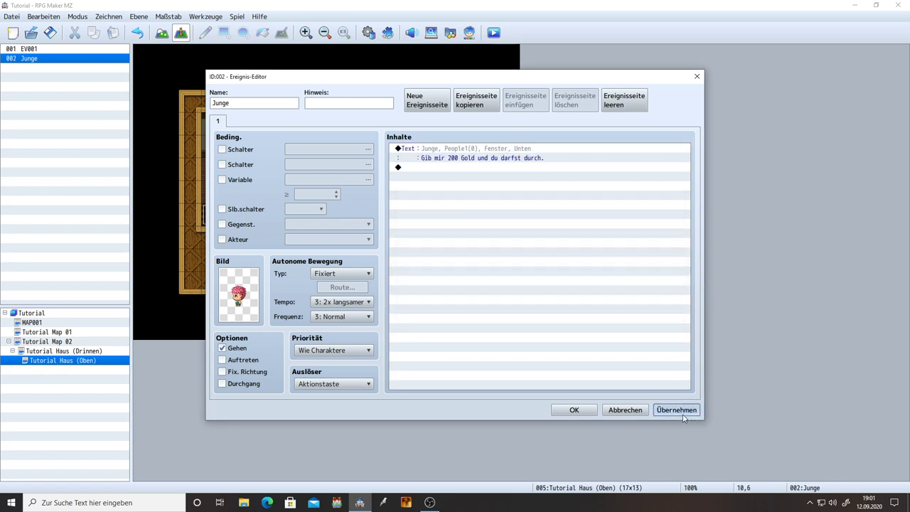
# Start a conditional branch below the message that checks the party's gold.
pyautogui.click(439, 181)
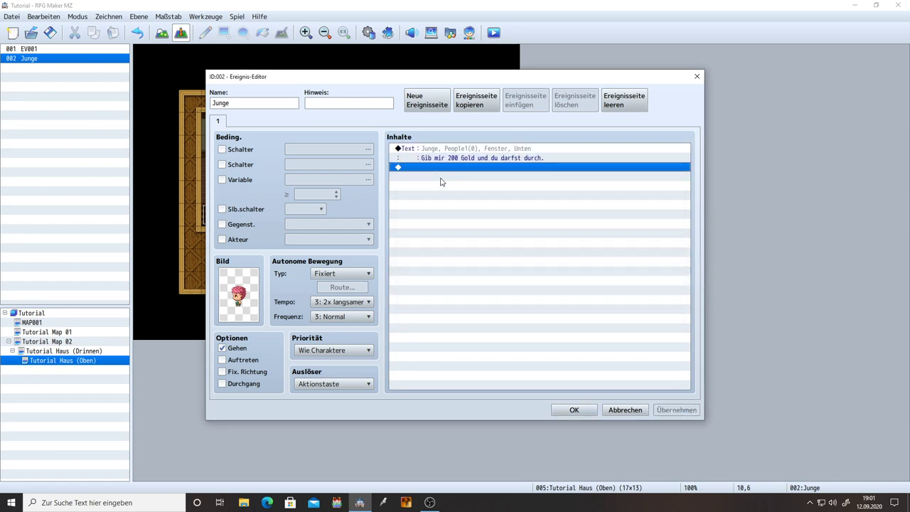
pyautogui.doubleClick(442, 179)
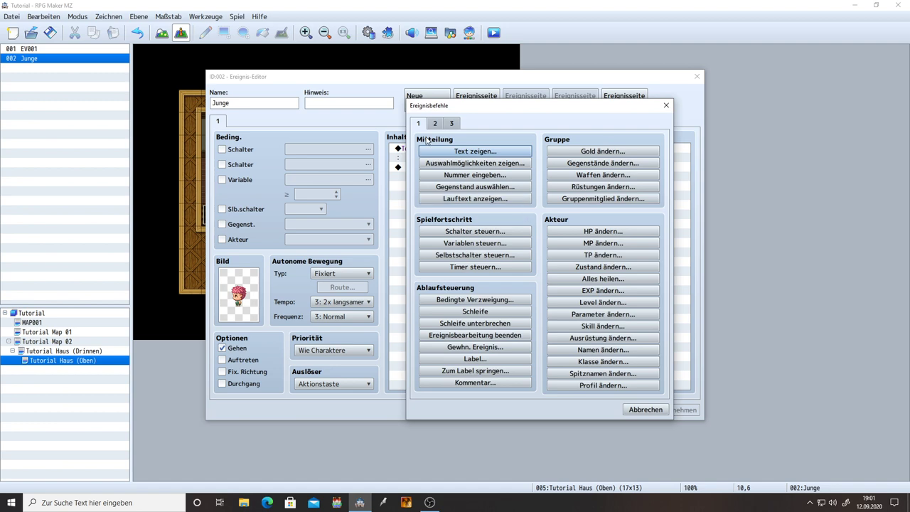
pyautogui.click(450, 300)
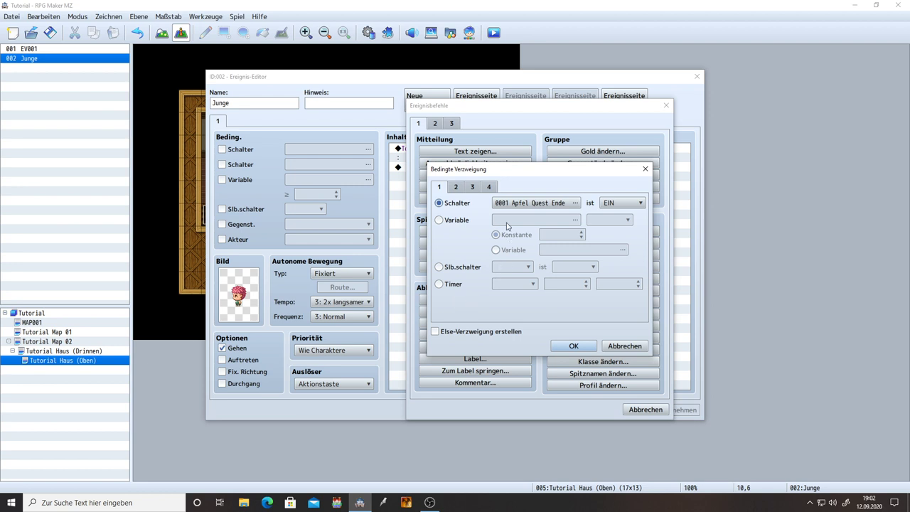
pyautogui.click(457, 191)
pyautogui.click(469, 192)
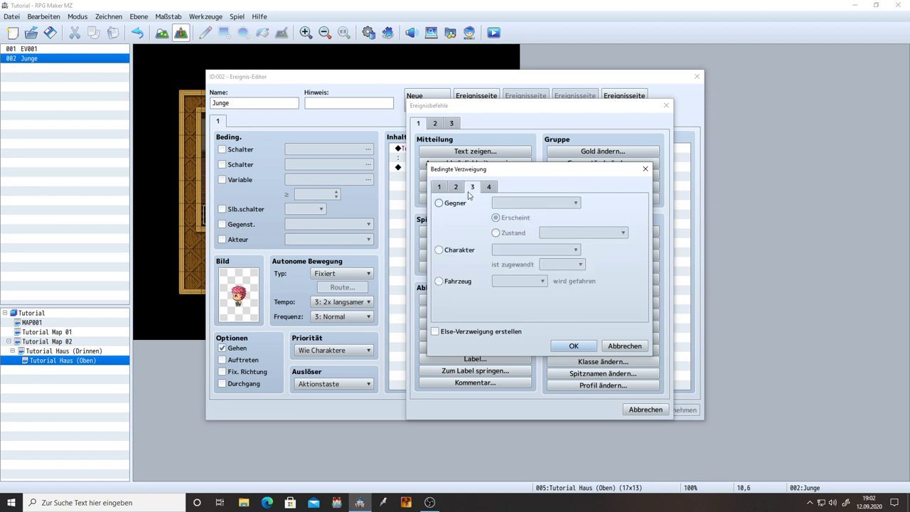
pyautogui.click(487, 188)
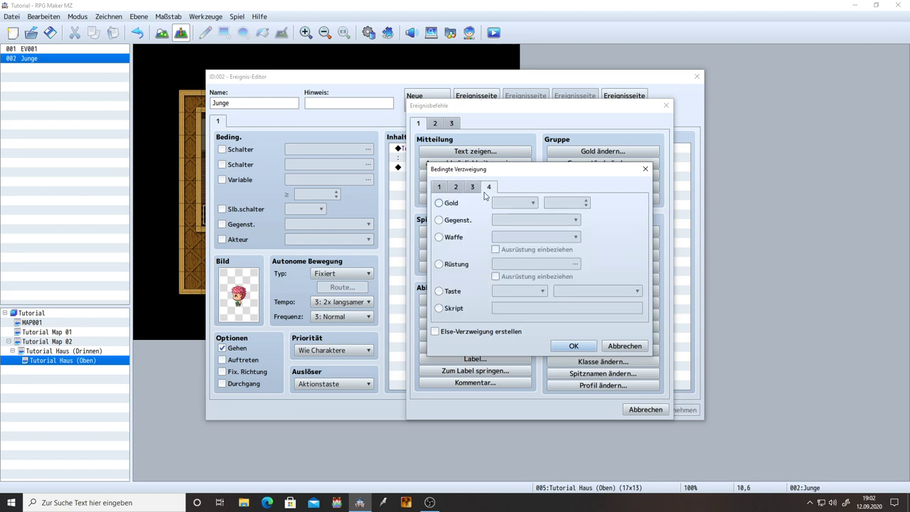
pyautogui.click(445, 203)
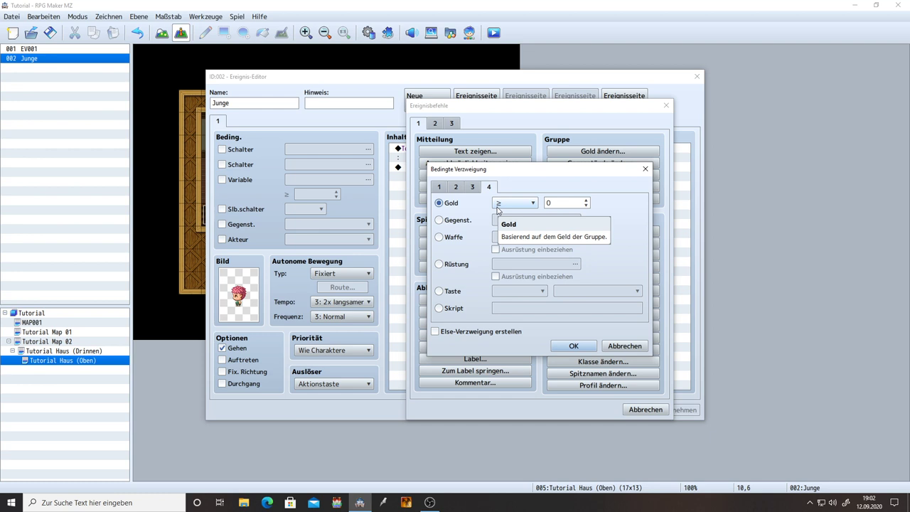
# Set the gold condition to ≥ 200, include an Else branch and add the conditional branch to the event.
pyautogui.click(554, 204)
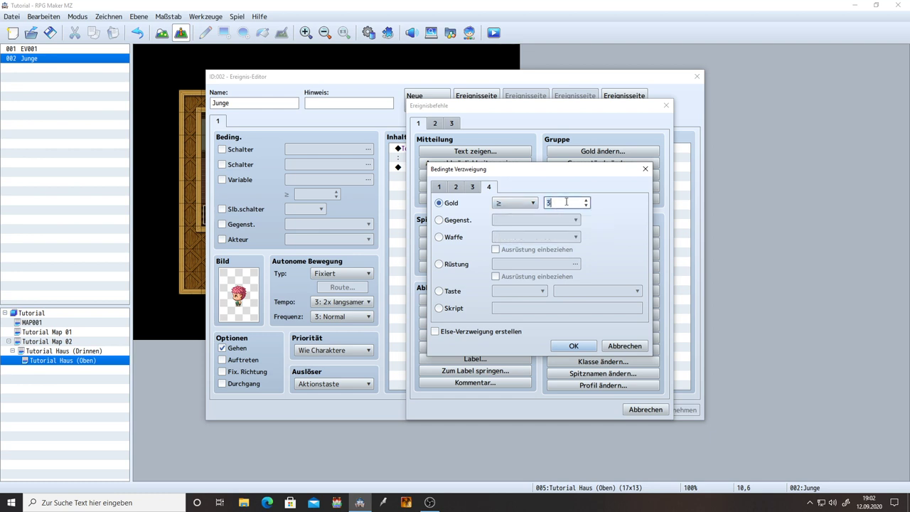
pyautogui.click(532, 204)
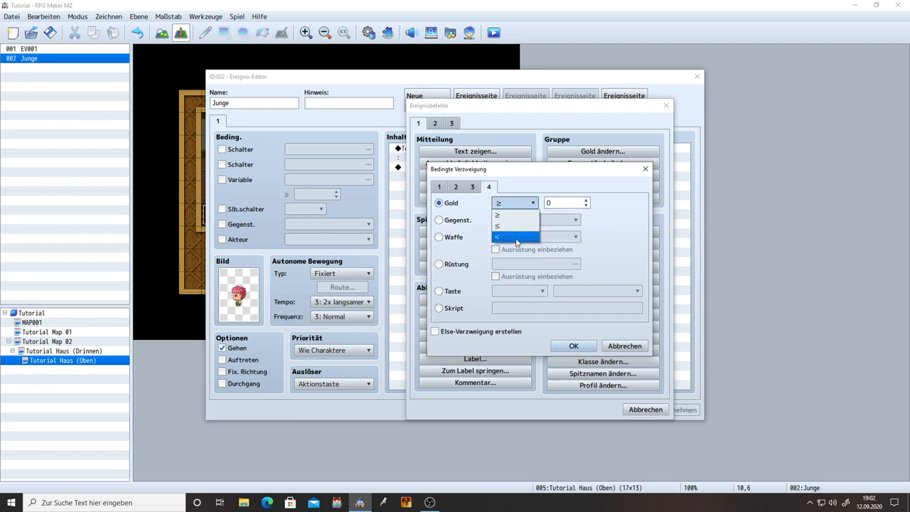
pyautogui.click(516, 215)
pyautogui.click(547, 204)
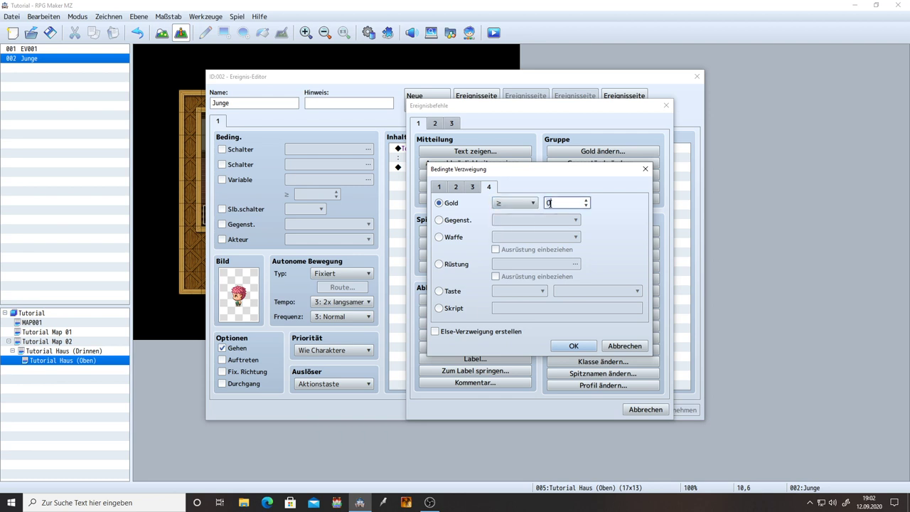
pyautogui.write('200')
pyautogui.click(480, 332)
pyautogui.click(572, 346)
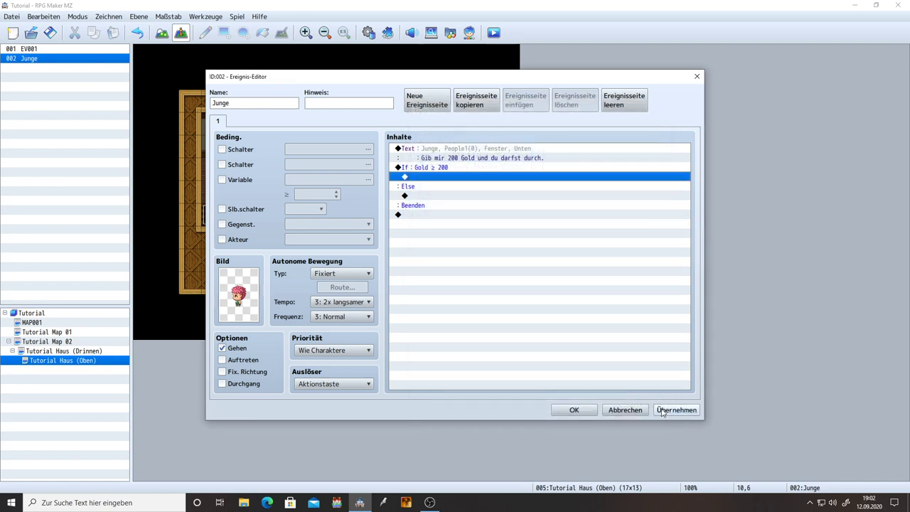
# Copy the boy's existing text message into the Else branch.
pyautogui.click(430, 177)
pyautogui.click(429, 196)
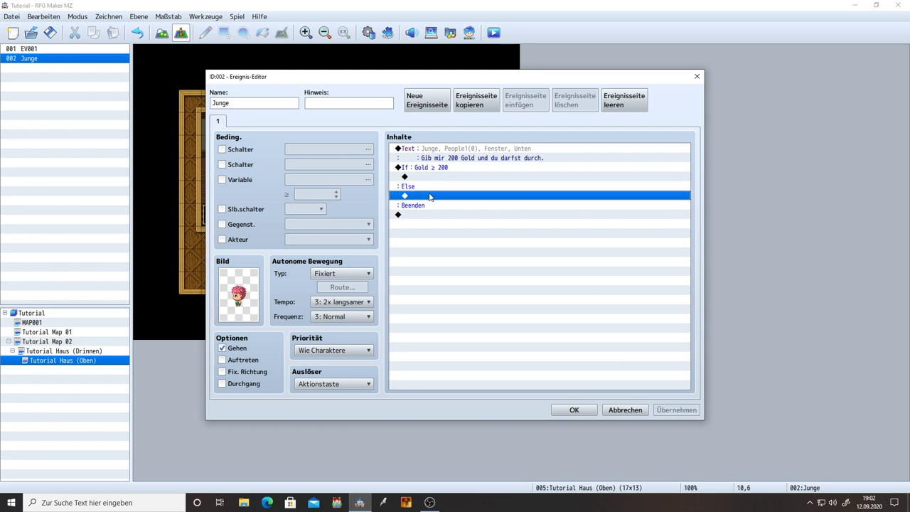
pyautogui.click(453, 152)
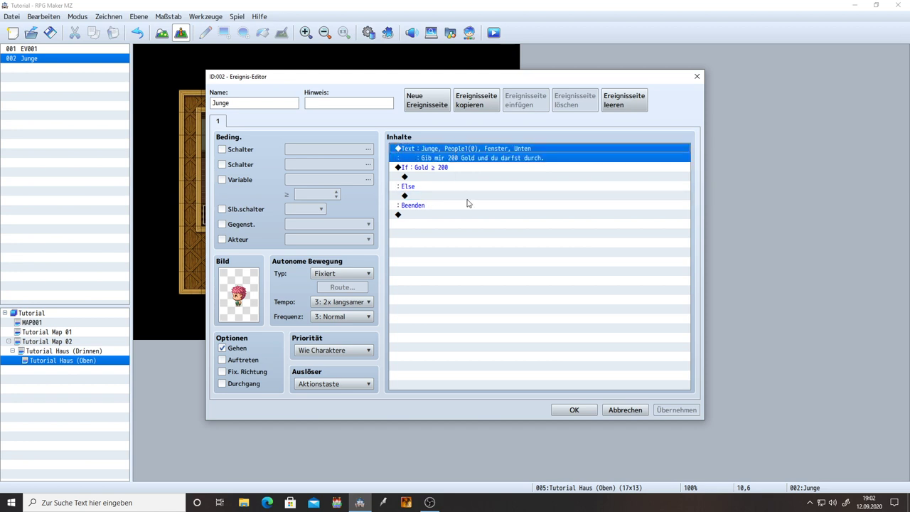
pyautogui.click(438, 197)
pyautogui.hotkey('ctrl', 'v')
# Change the Else branch's message to "Ey du hast gar keine 200 Gold!" and apply the event changes.
pyautogui.doubleClick(438, 197)
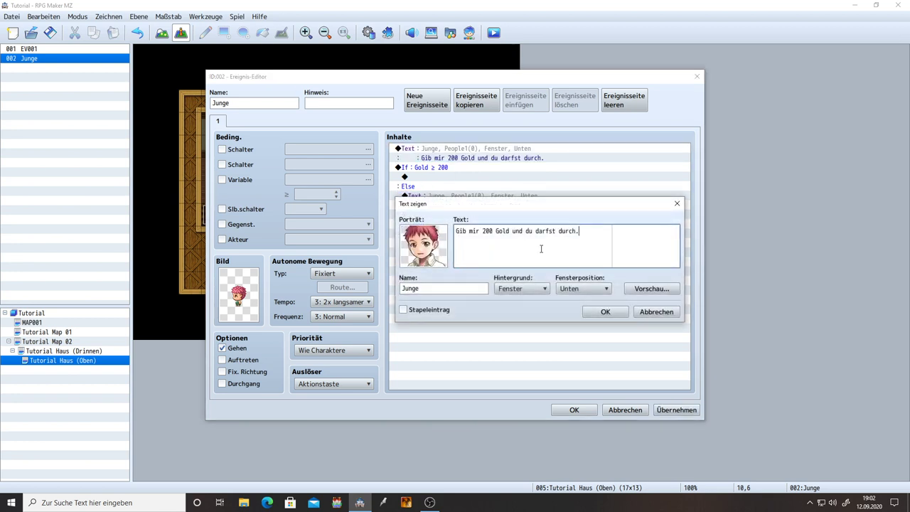
pyautogui.hotkey('ctrl', 'a')
pyautogui.press('BackSpace')
pyautogui.write('Ey du hast gar ke')
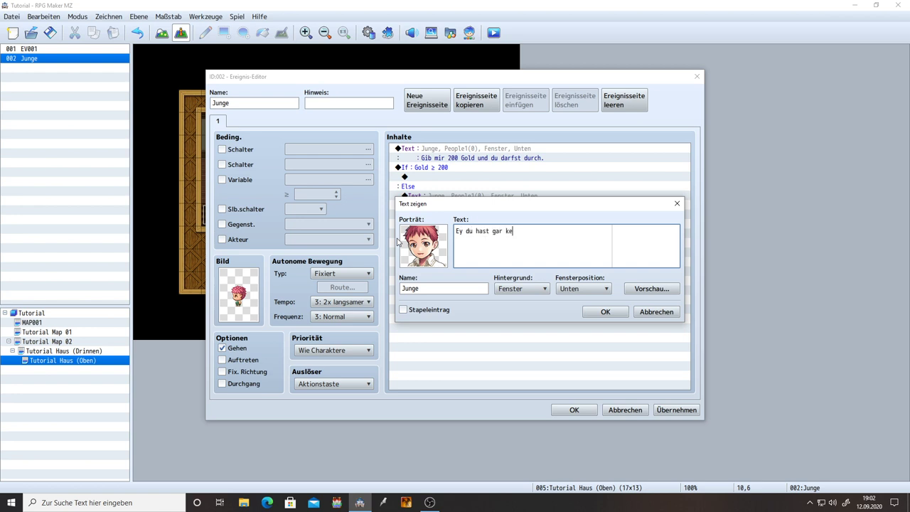
pyautogui.write('ine 200 Gold!')
pyautogui.click(605, 311)
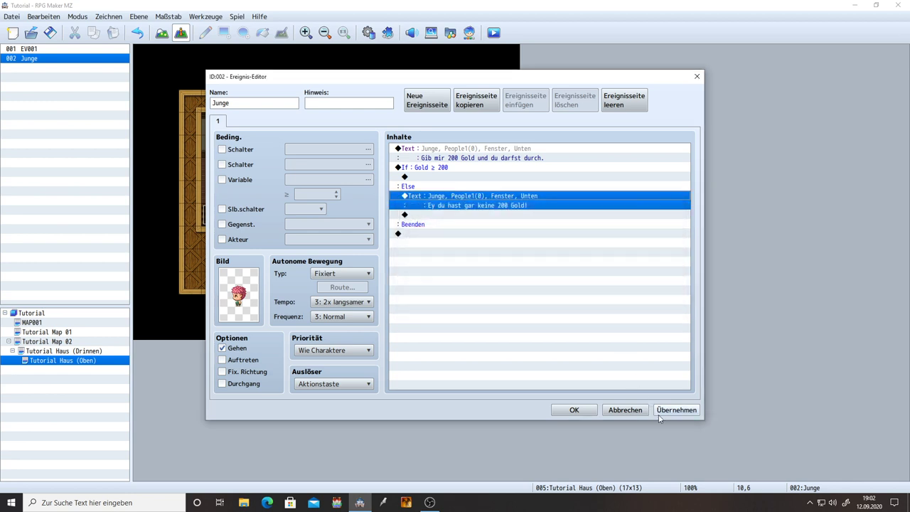
pyautogui.click(669, 412)
# Add a gold change inside the If branch that decreases the party's gold by a constant 200.
pyautogui.click(420, 168)
pyautogui.click(421, 177)
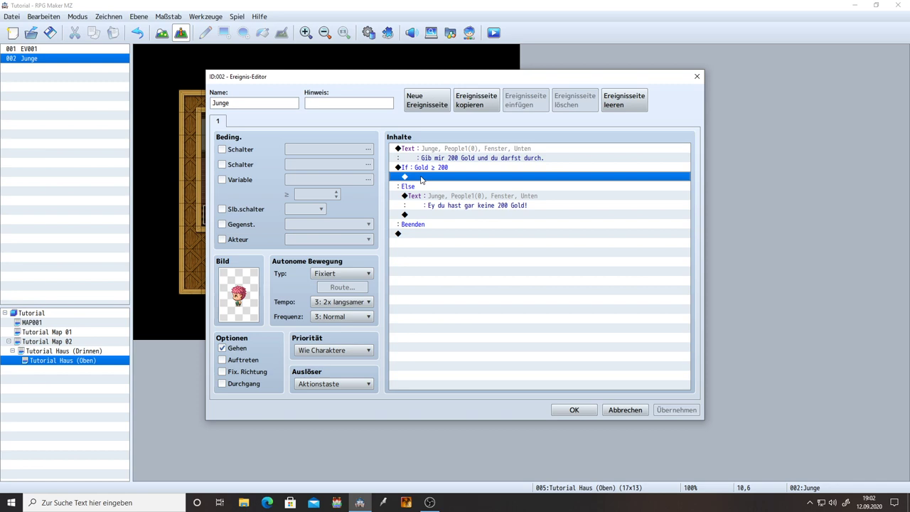
pyautogui.doubleClick(421, 177)
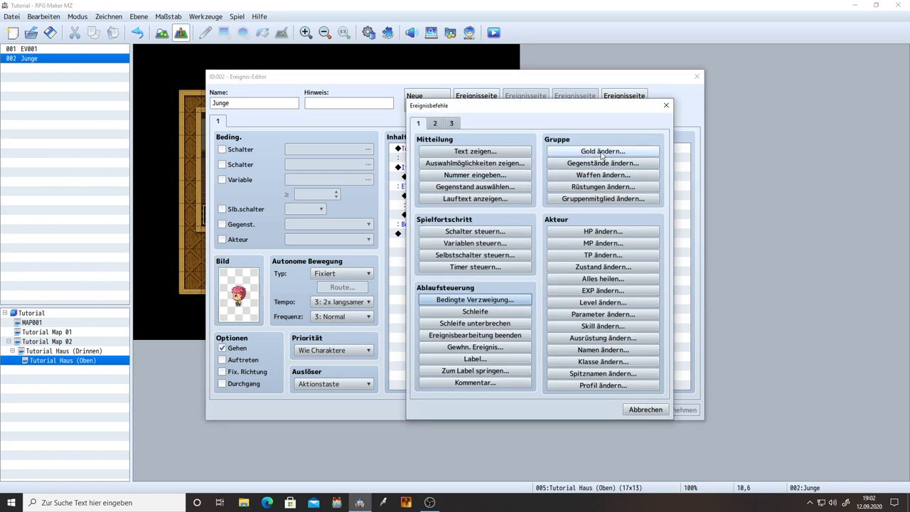
pyautogui.click(601, 152)
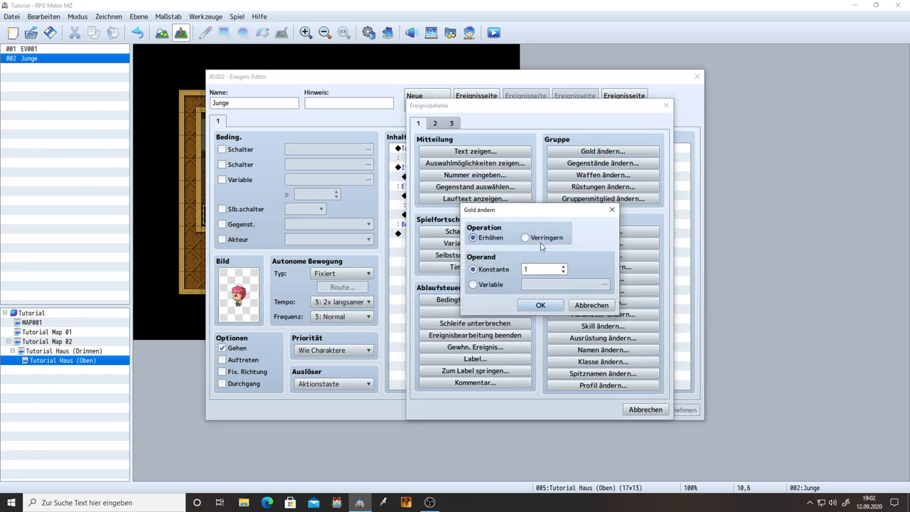
pyautogui.click(610, 211)
pyautogui.click(593, 157)
pyautogui.click(527, 237)
pyautogui.doubleClick(533, 268)
pyautogui.write('29')
pyautogui.write('0')
pyautogui.click(540, 305)
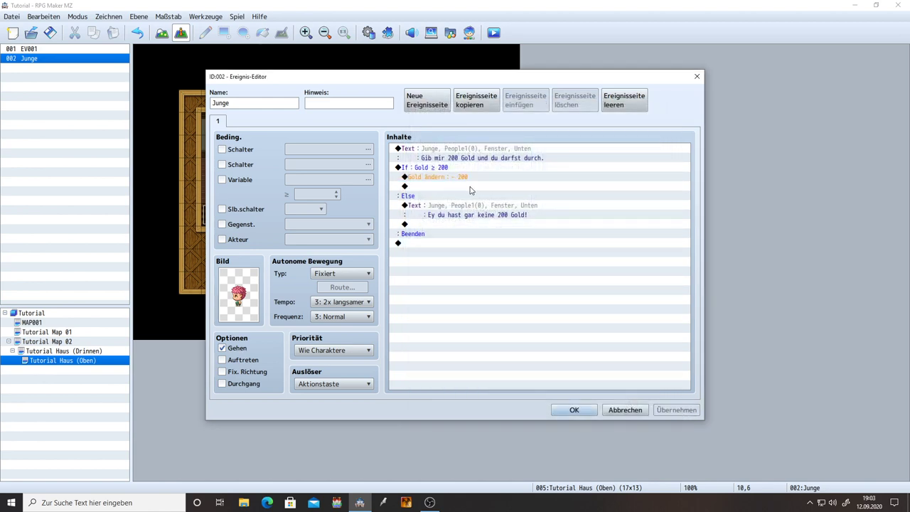
# Add the text message "200 Gold entfernt." below the gold change in the If branch and apply the event changes.
pyautogui.click(458, 188)
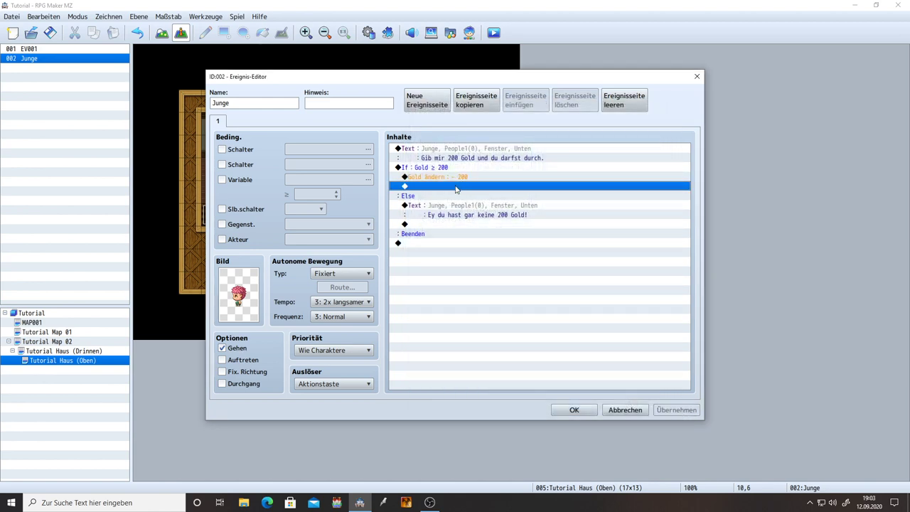
pyautogui.doubleClick(456, 188)
pyautogui.click(475, 151)
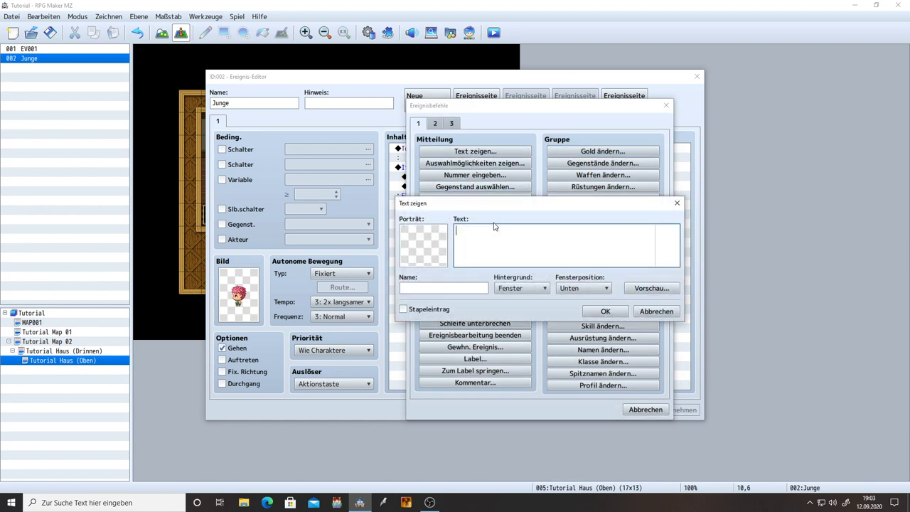
pyautogui.write('2')
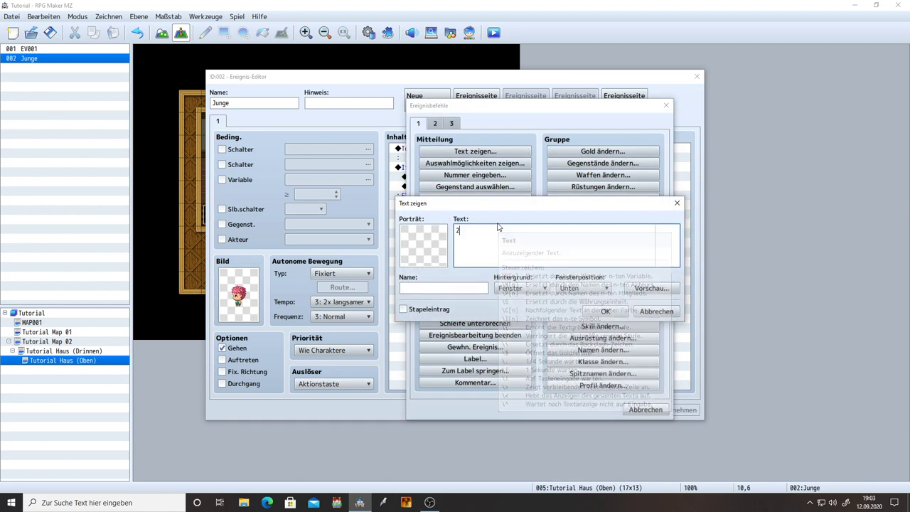
pyautogui.write('00 Gol')
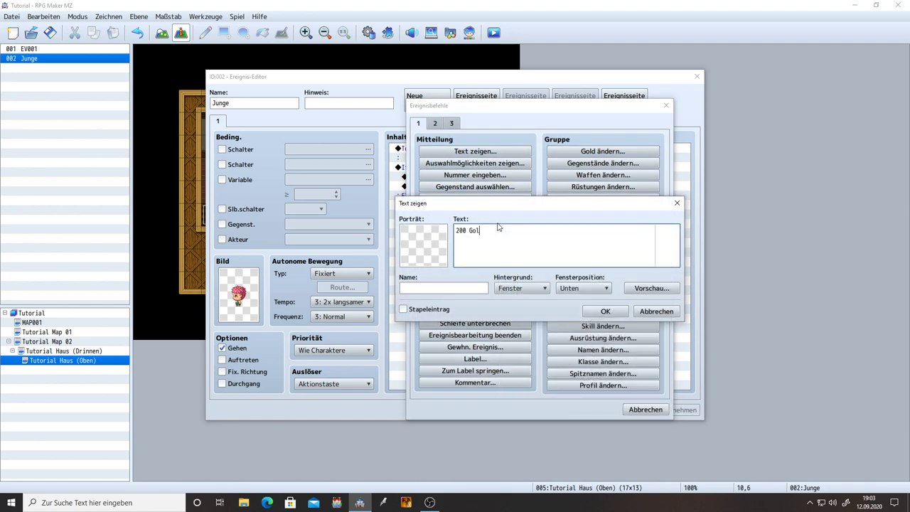
pyautogui.write('d verlore')
pyautogui.press('BackSpace')
pyautogui.press('BackSpace')
pyautogui.press('BackSpace')
pyautogui.press('BackSpace')
pyautogui.press('BackSpace')
pyautogui.press('BackSpace')
pyautogui.press('BackSpace')
pyautogui.press('BackSpace')
pyautogui.write('entfernt.')
pyautogui.click(606, 310)
pyautogui.click(676, 409)
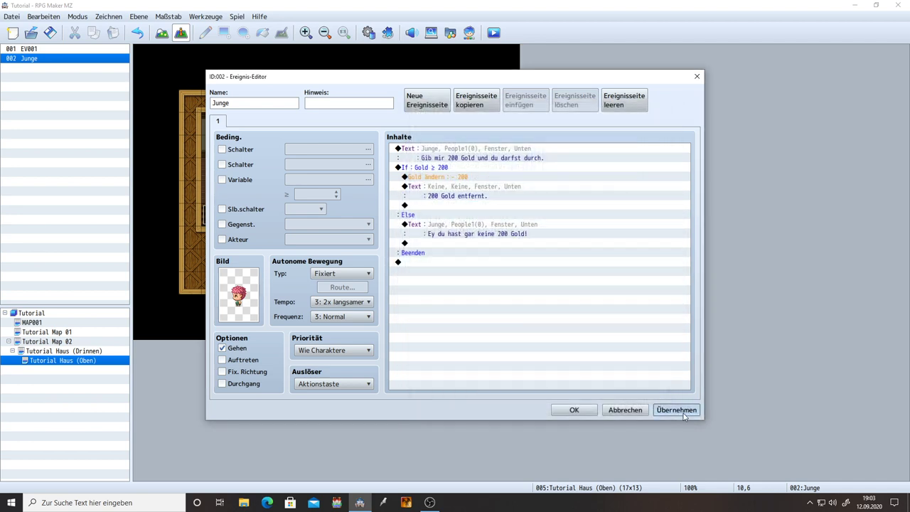
# Add a movement route for Dieses Ereignis with "Nach unten bewegen" and "Nach oben drehen" below the "200 Gold entfernt." message, and save the boy's event.
pyautogui.click(438, 202)
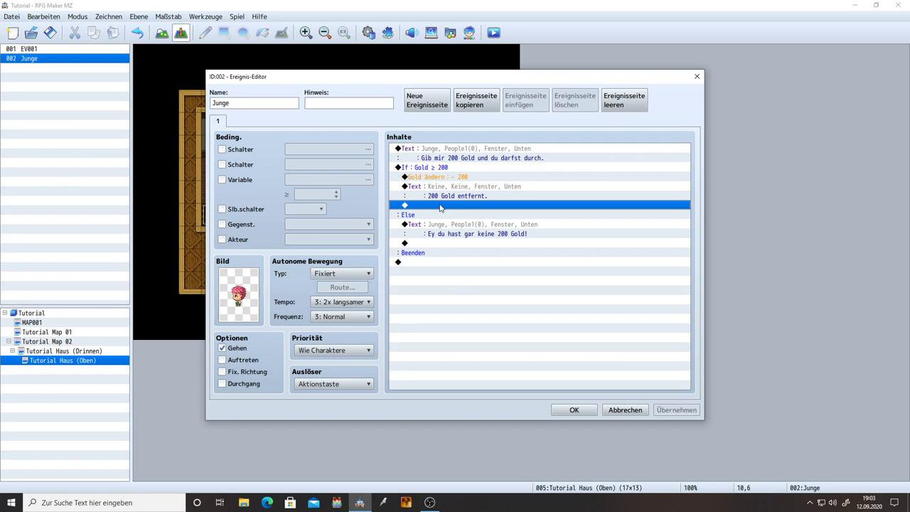
pyautogui.doubleClick(440, 207)
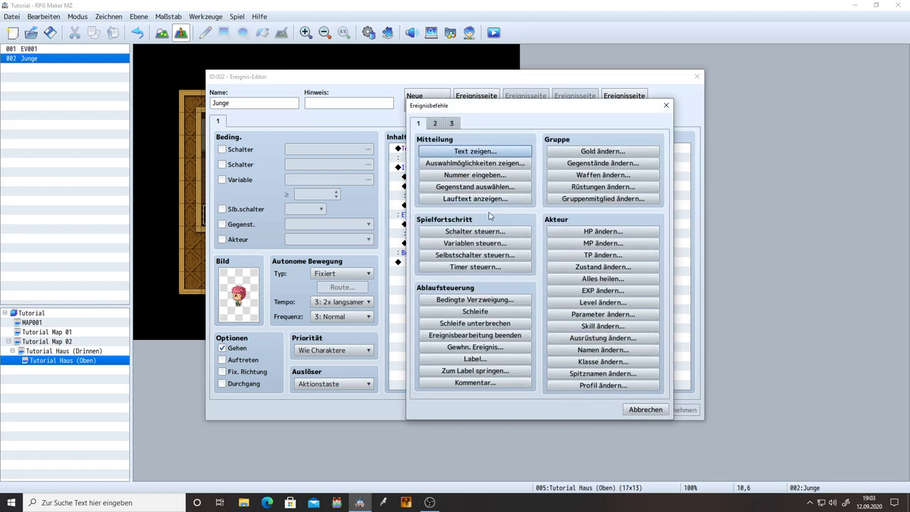
pyautogui.click(438, 123)
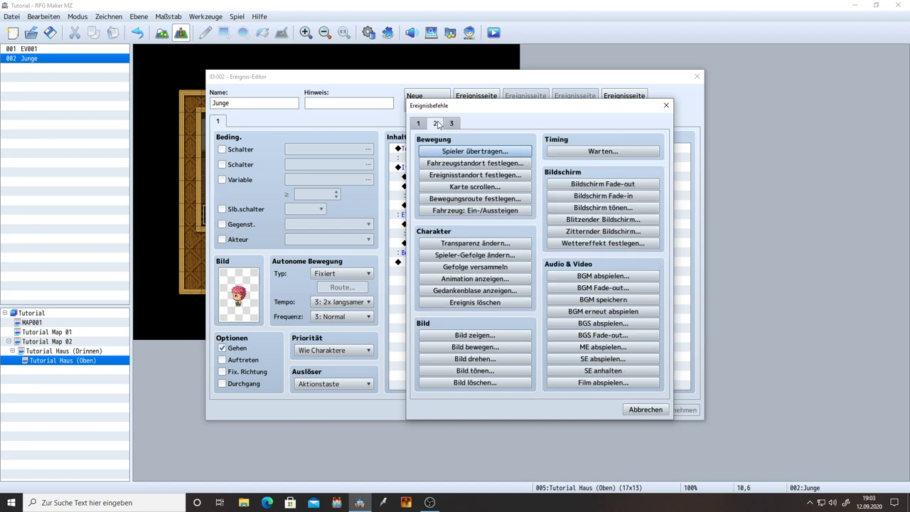
pyautogui.click(482, 200)
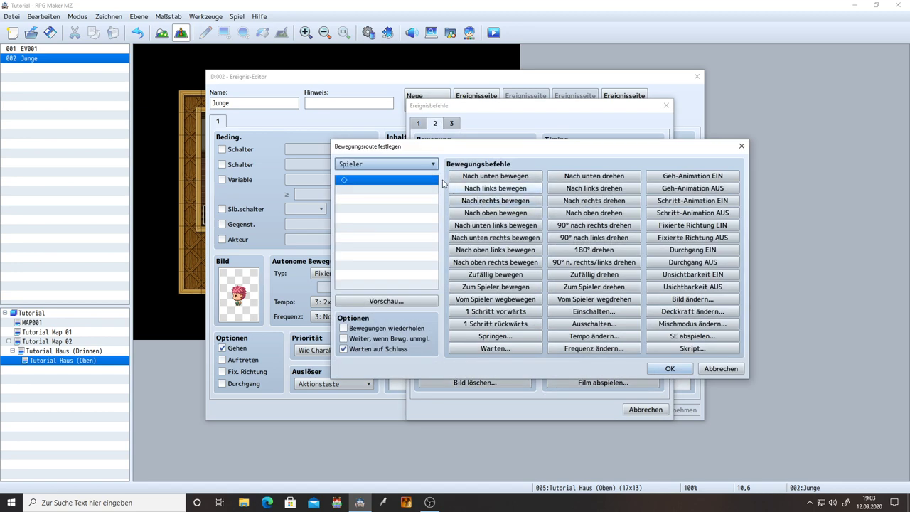
pyautogui.click(385, 166)
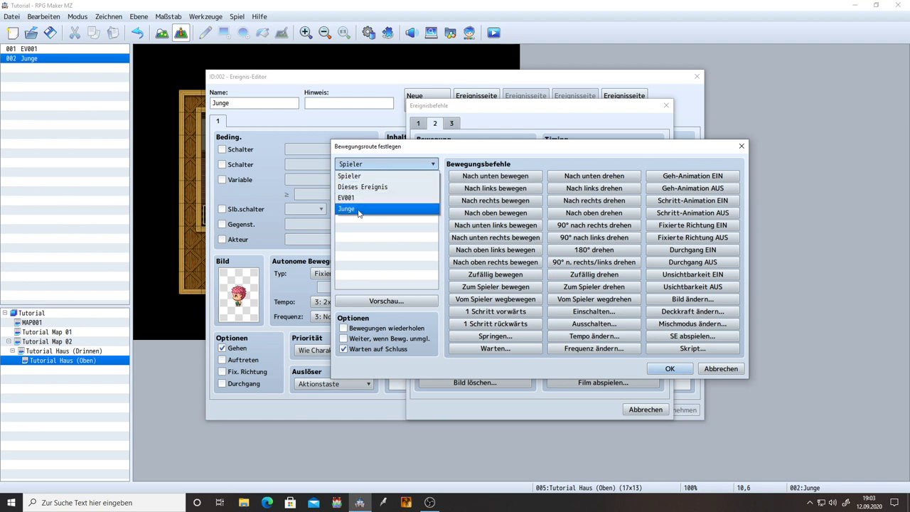
pyautogui.click(367, 187)
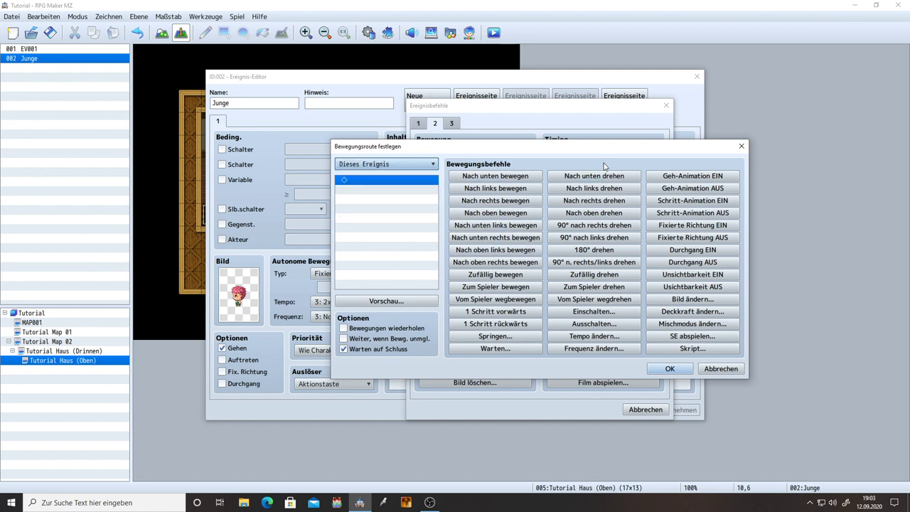
pyautogui.click(502, 177)
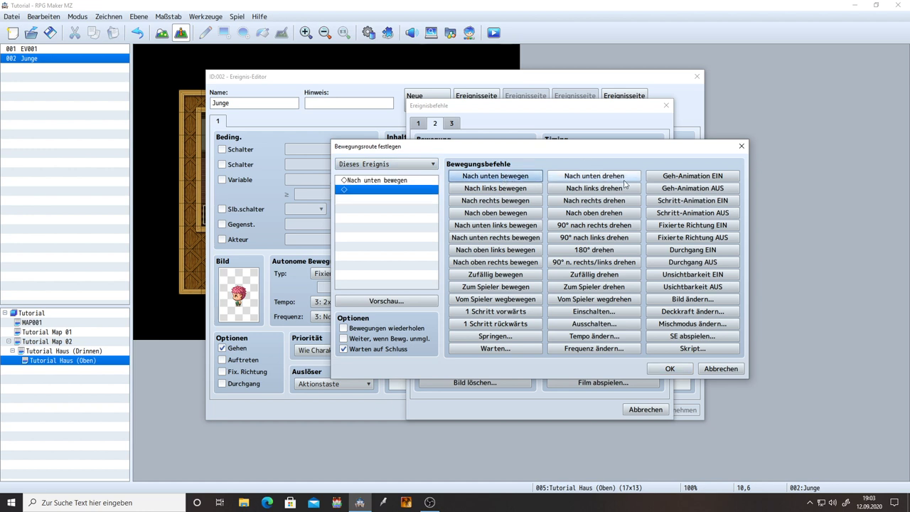
pyautogui.click(605, 215)
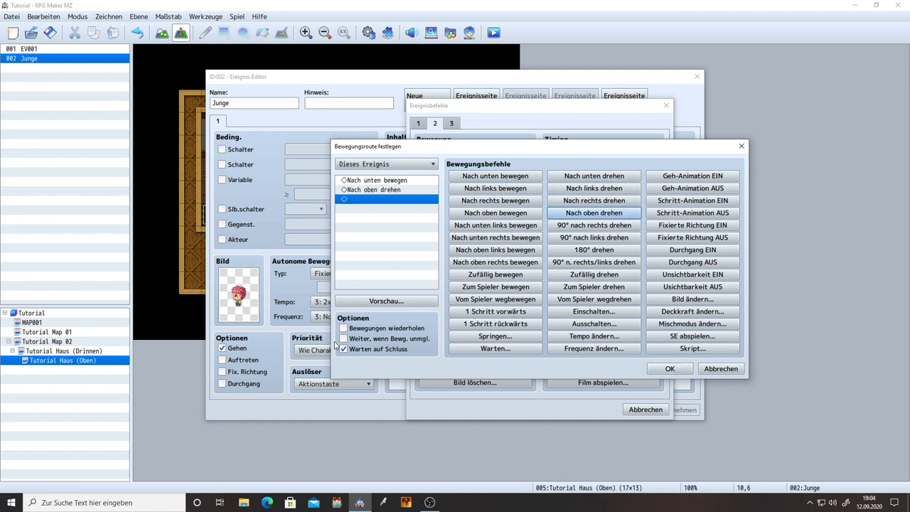
pyautogui.click(668, 370)
pyautogui.click(684, 413)
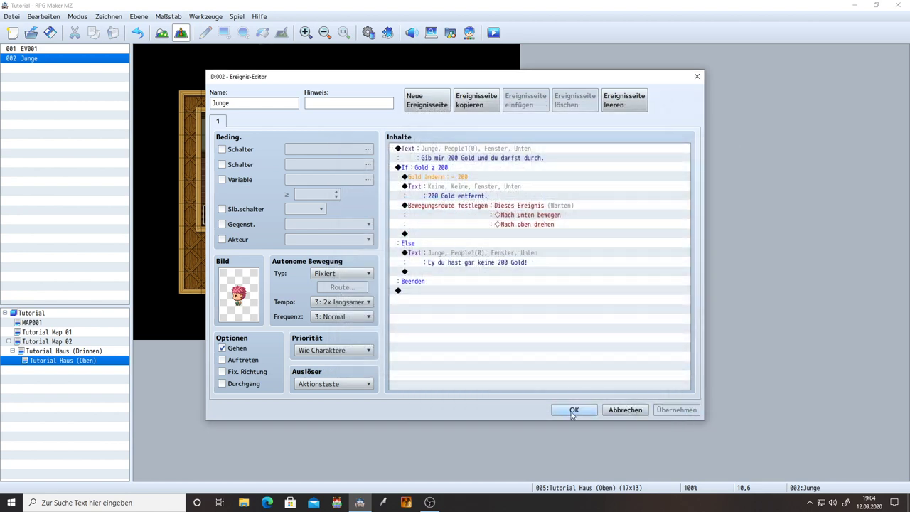
pyautogui.click(574, 412)
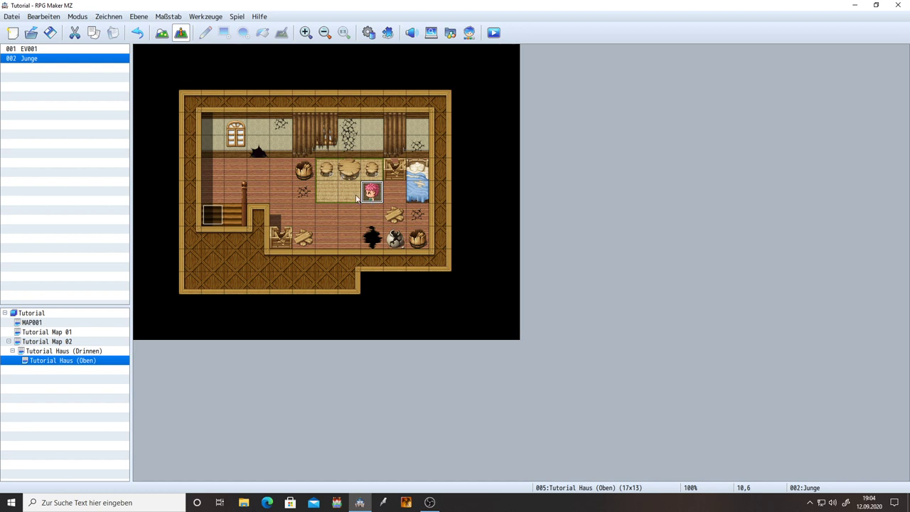
# Create a new event on floor tile 6,5 that increases the party's gold by a constant 200.
pyautogui.click(280, 171)
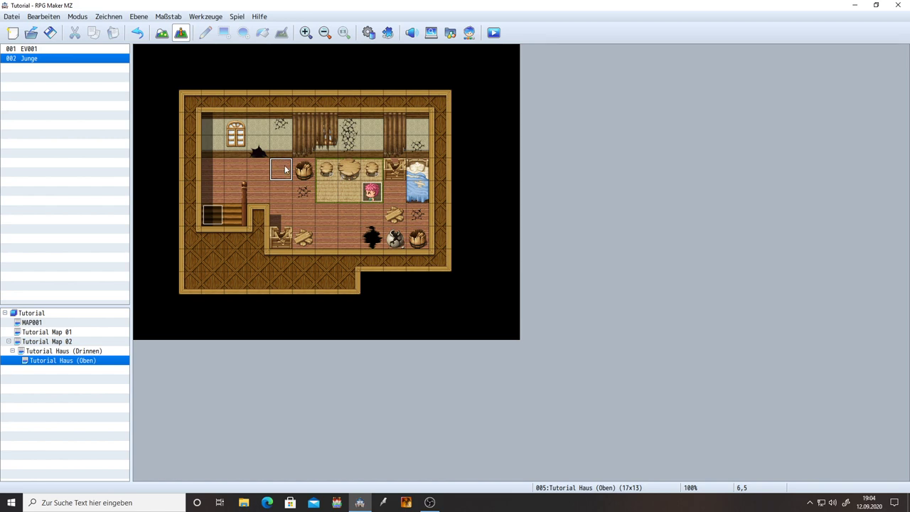
pyautogui.doubleClick(285, 169)
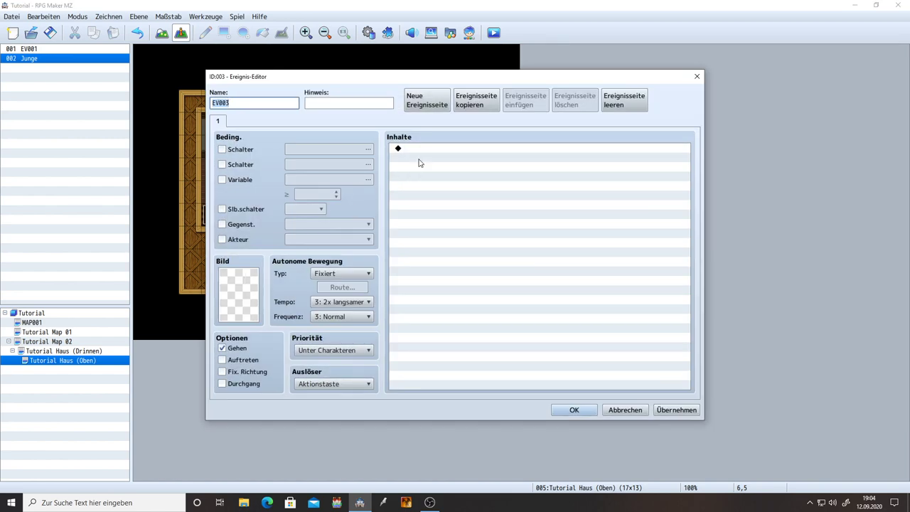
pyautogui.doubleClick(419, 158)
pyautogui.click(420, 125)
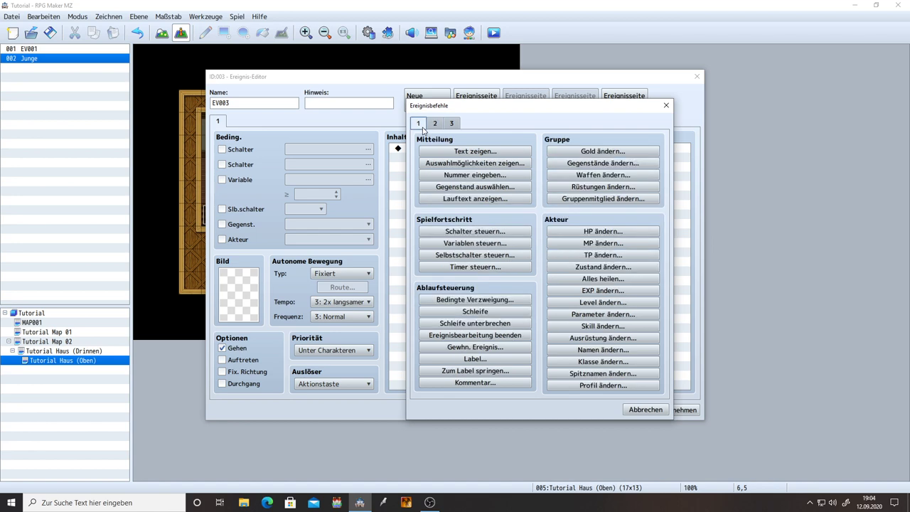
pyautogui.click(603, 151)
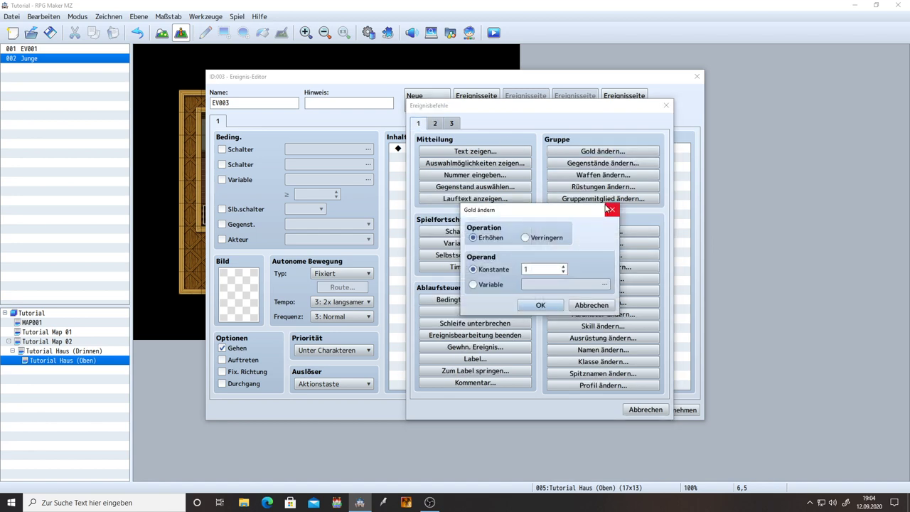
pyautogui.doubleClick(540, 269)
pyautogui.write('200')
pyautogui.press('Return')
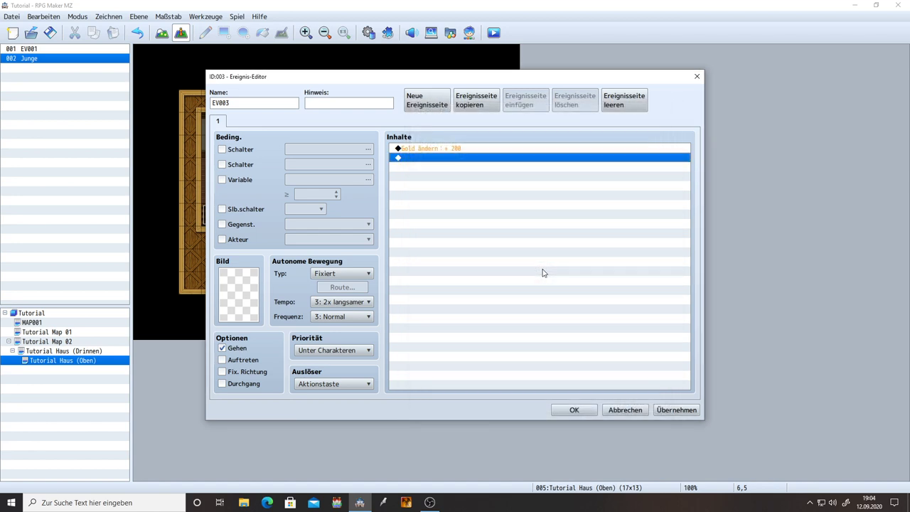
pyautogui.click(660, 411)
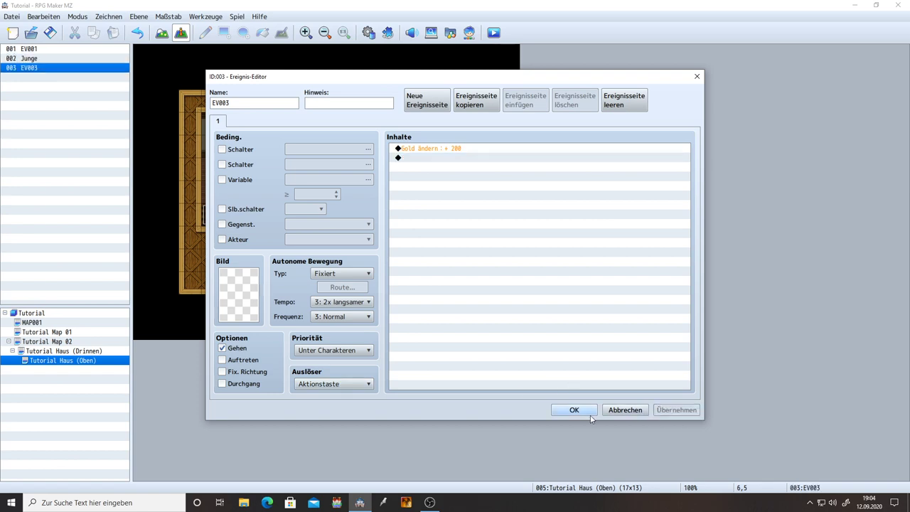
pyautogui.click(569, 410)
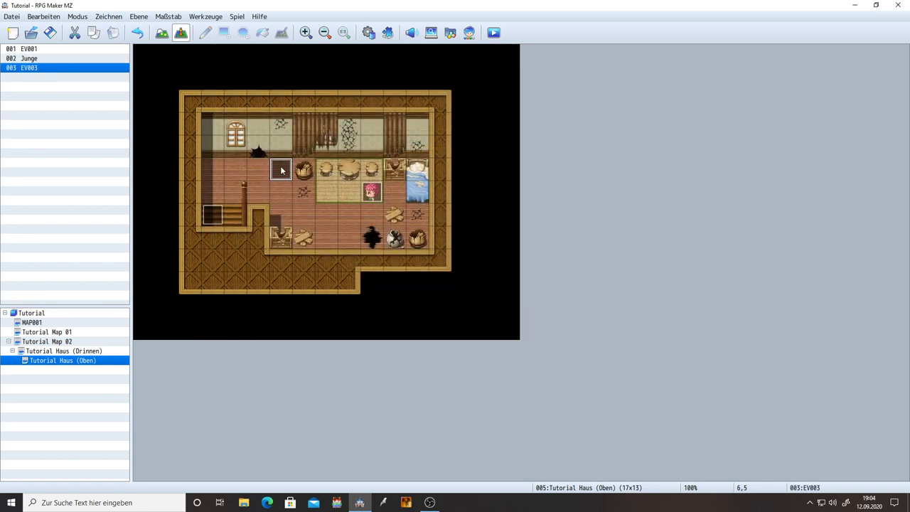
# Move the gold-giving event to tile 3,5 and set the player's start position on tile 3,6 below it.
pyautogui.moveTo(281, 169); pyautogui.dragTo(221, 168)
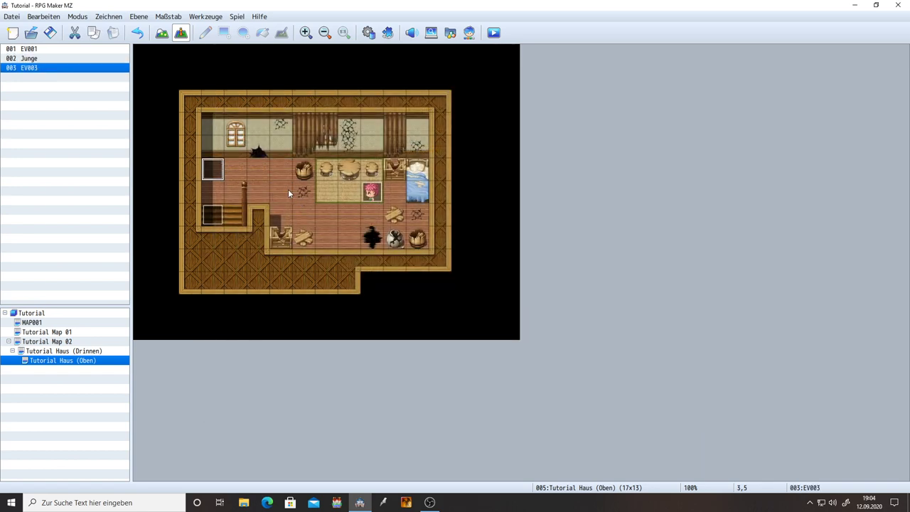
pyautogui.rightClick(215, 193)
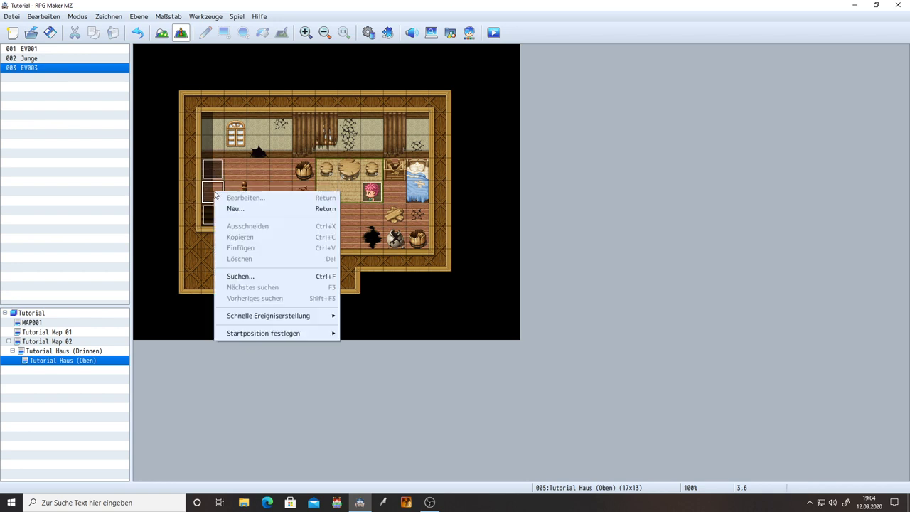
pyautogui.moveTo(270, 333)
pyautogui.click(363, 332)
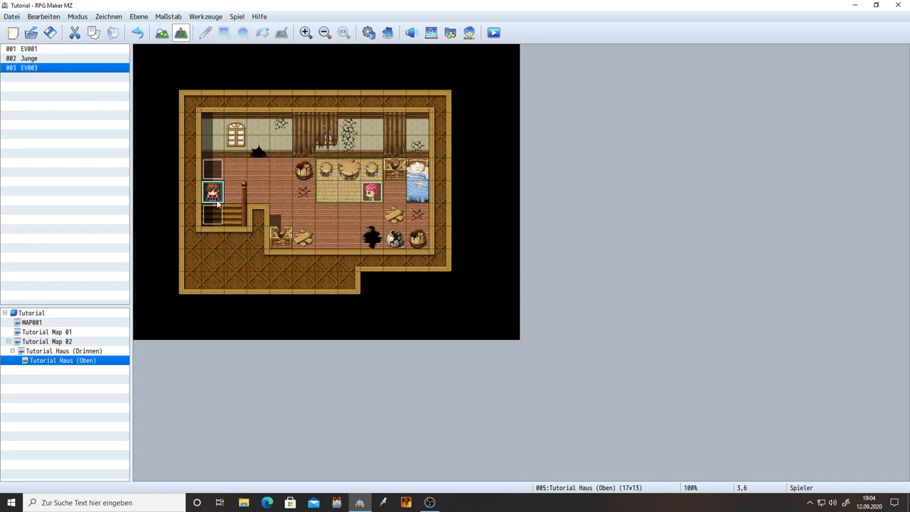
# Start a new game in a playtest and check the party's gold in the game menu.
pyautogui.click(494, 32)
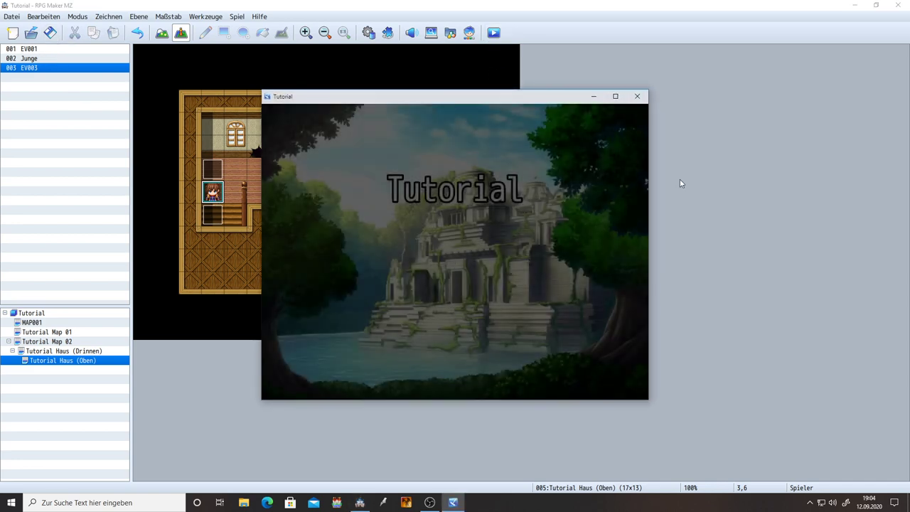
pyautogui.press('Up')
pyautogui.press('Return')
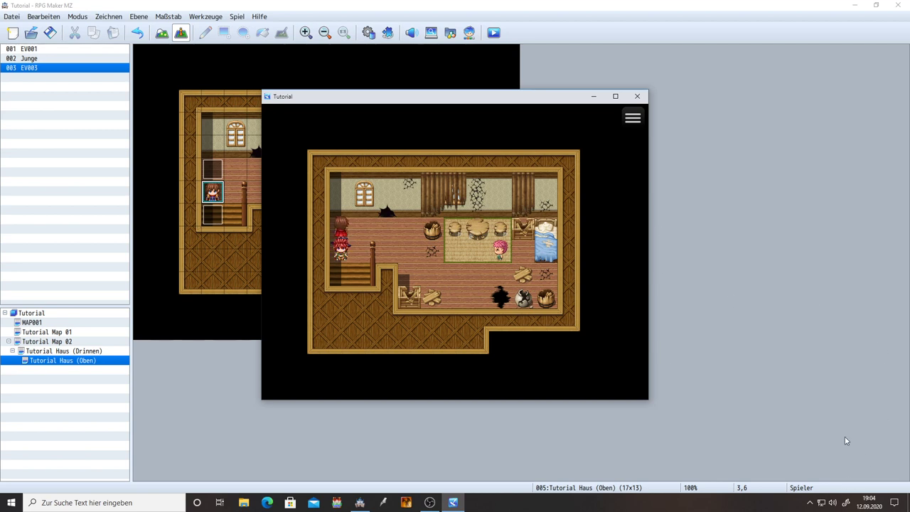
pyautogui.press('Escape')
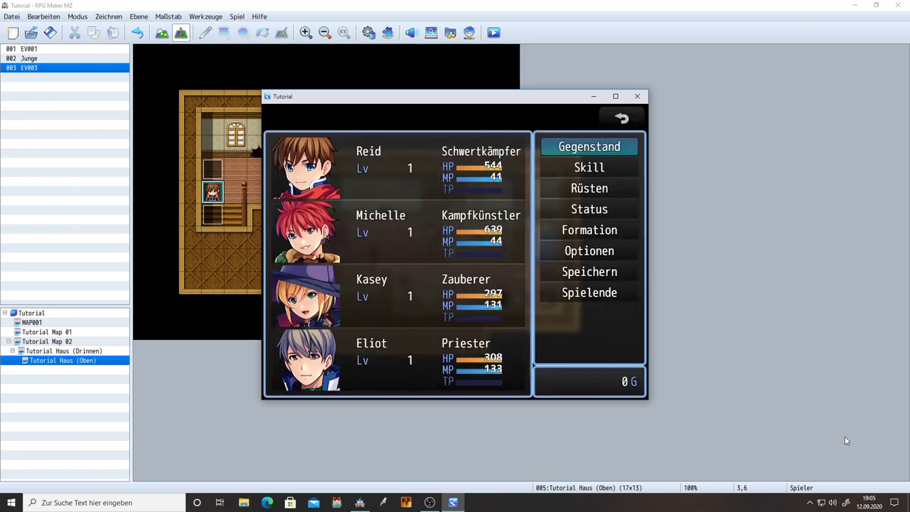
pyautogui.press('Escape')
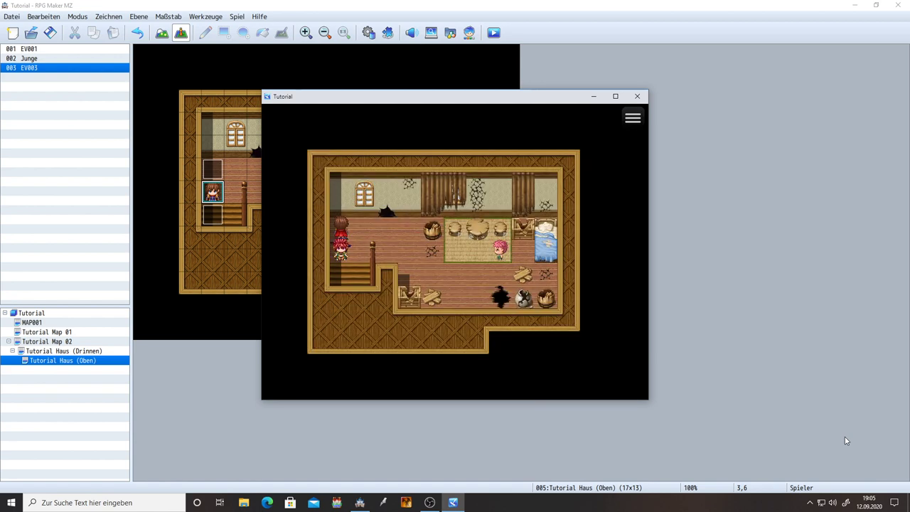
pyautogui.press('Escape')
pyautogui.press('Escape')
# Walk the party from the gold event to the boy and go through his dialogue to test paying 200 gold.
pyautogui.press('Up')
pyautogui.press('Right')
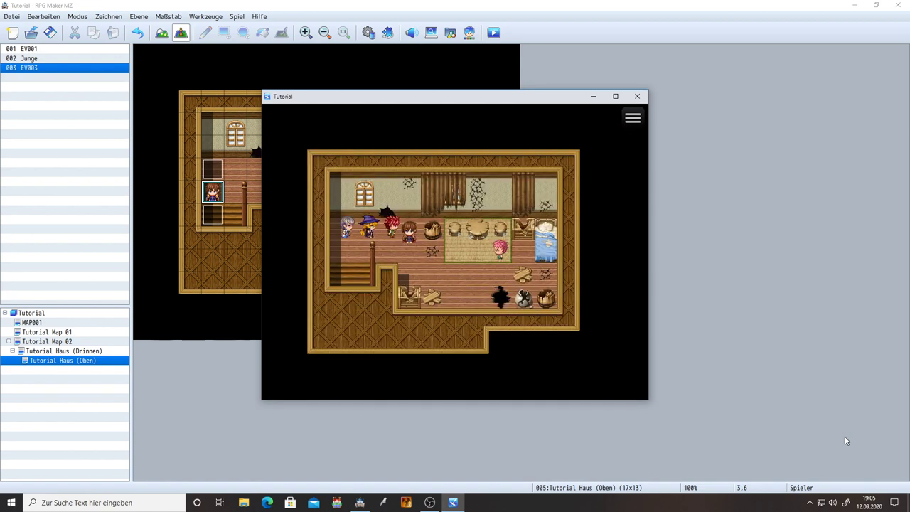
pyautogui.press('Down')
pyautogui.press('Right')
pyautogui.press('Return')
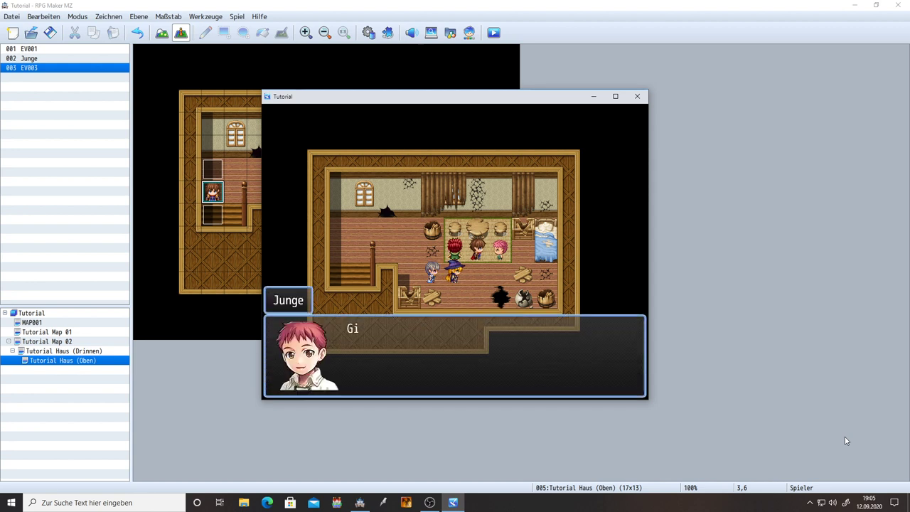
pyautogui.press('Return')
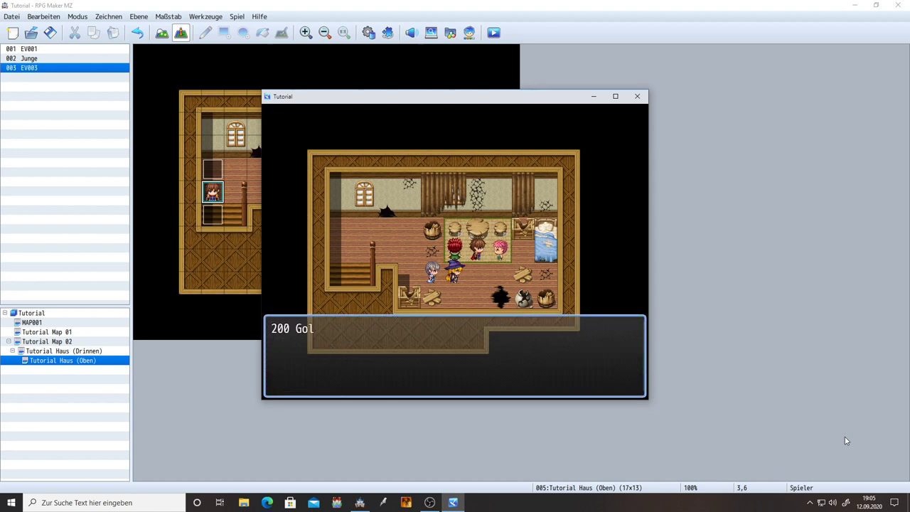
pyautogui.press('Return')
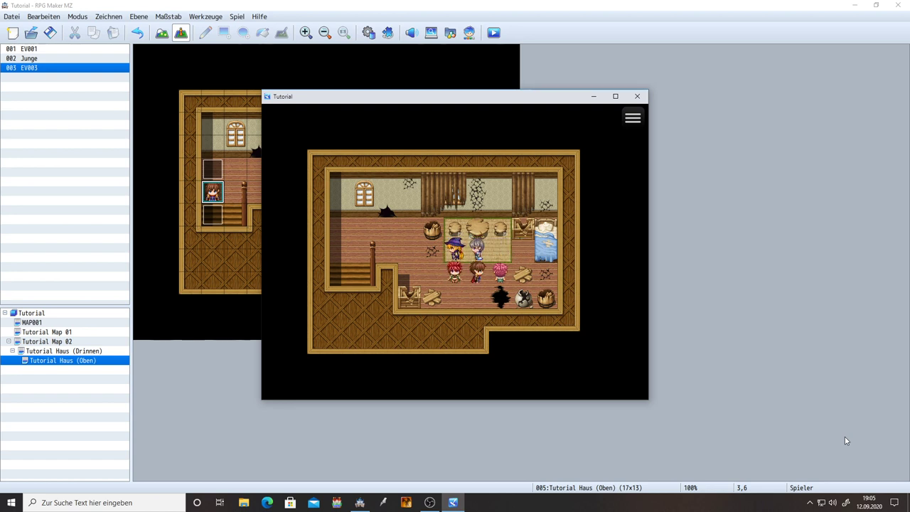
# Talk to the boy without enough gold to test the Else branch's message.
pyautogui.press('Return')
pyautogui.press('Return')
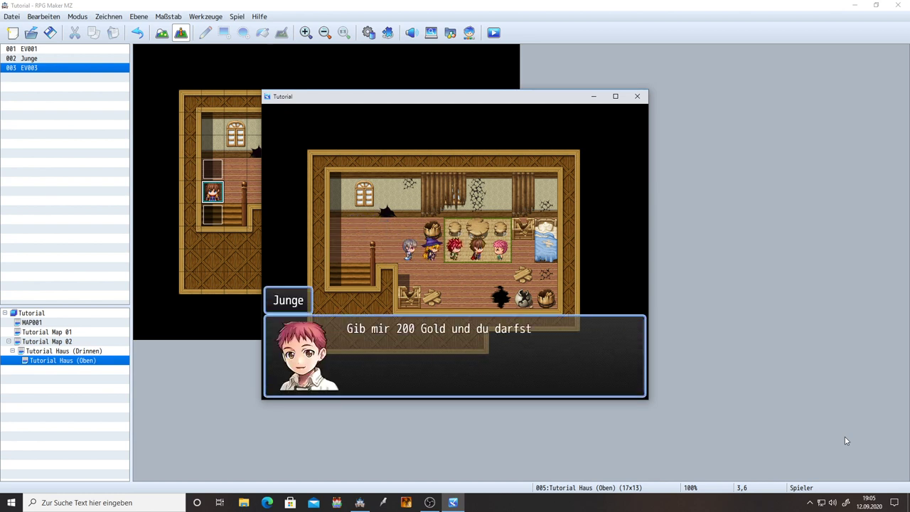
pyautogui.press('Return')
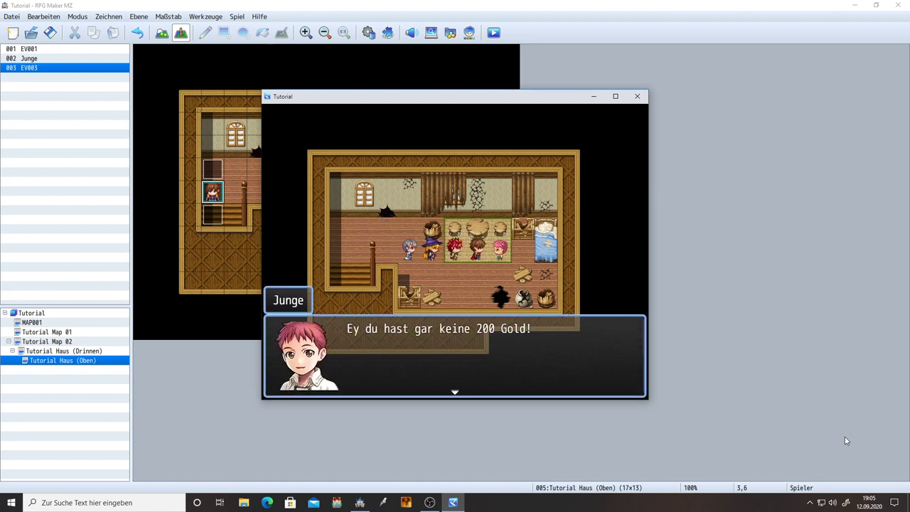
# End the playtest and review the commands of the gold-giving event at tile 3,5.
pyautogui.press('Return')
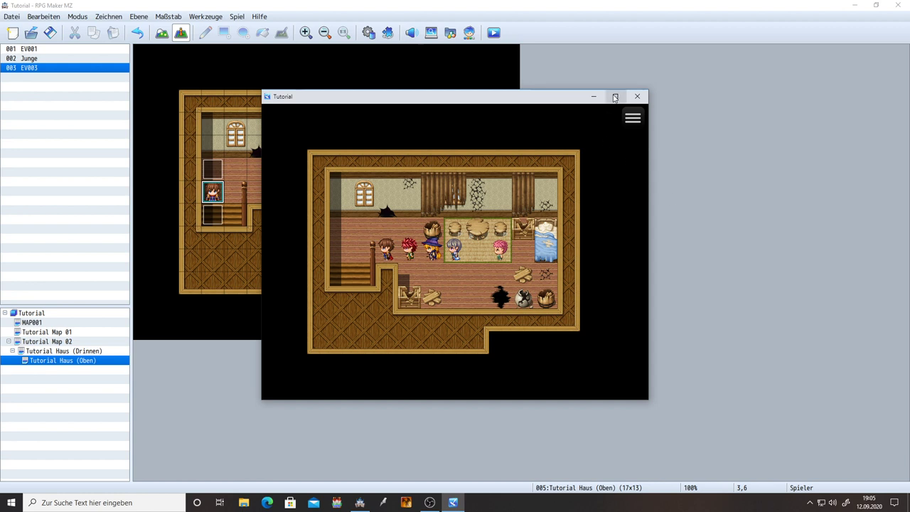
pyautogui.click(637, 96)
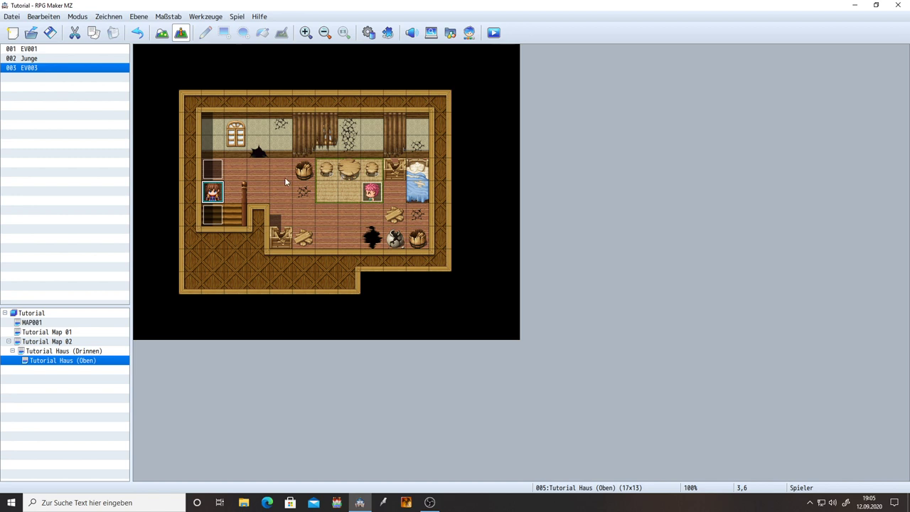
pyautogui.click(215, 170)
pyautogui.doubleClick(211, 172)
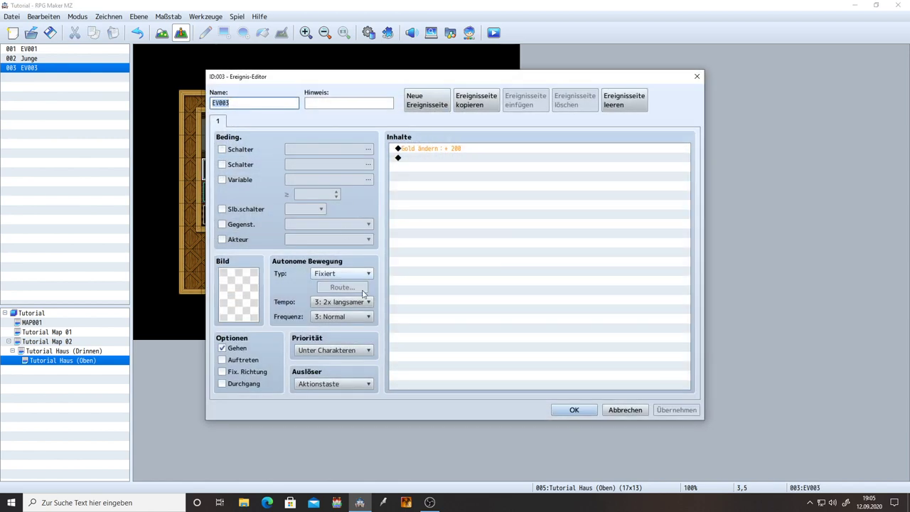
pyautogui.click(574, 414)
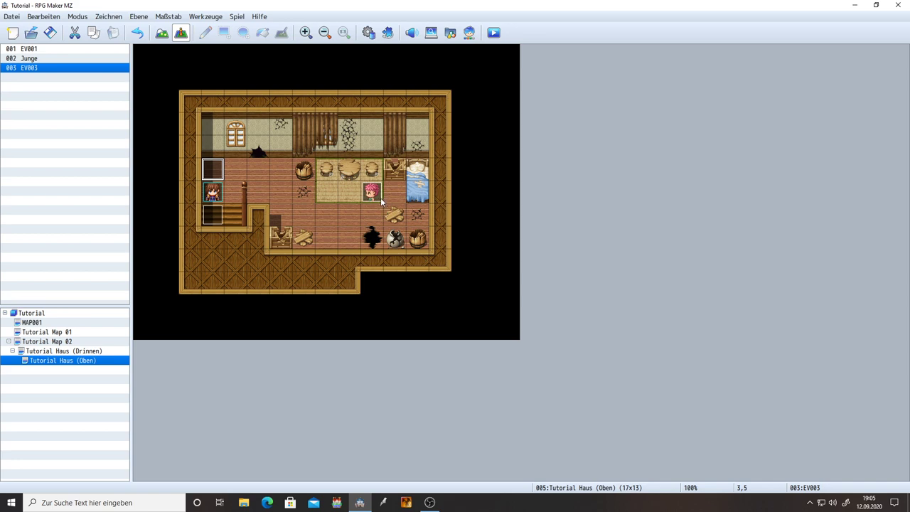
pyautogui.doubleClick(215, 171)
pyautogui.click(573, 405)
# Copy the boy event at tile 10,6 and paste the duplicate on tile 10,7 directly below.
pyautogui.click(372, 199)
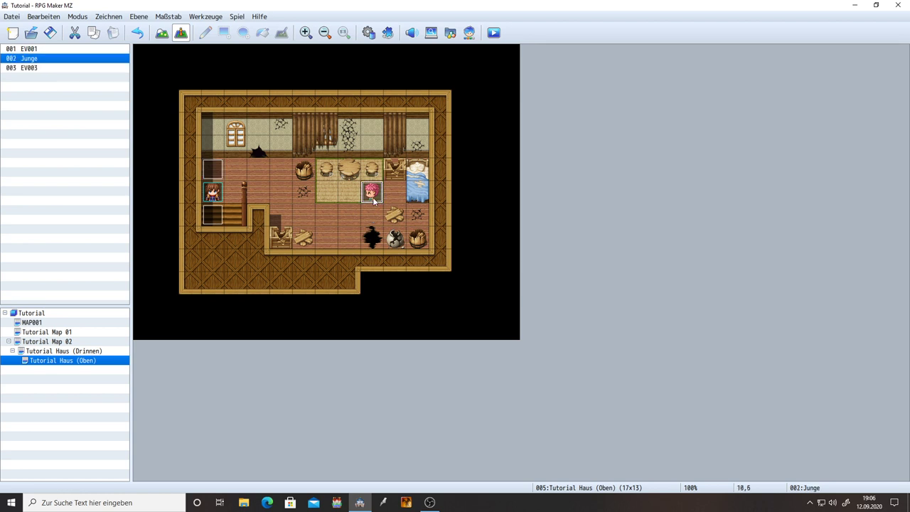
pyautogui.rightClick(373, 199)
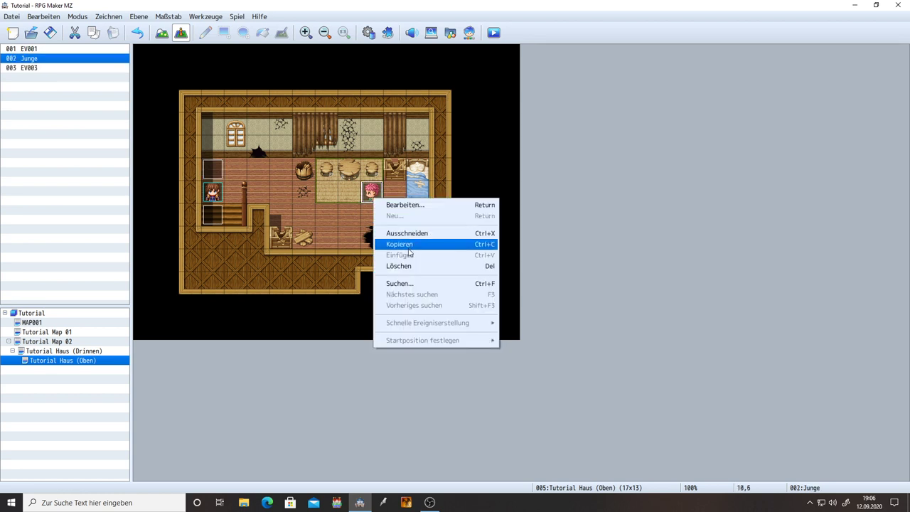
pyautogui.click(377, 196)
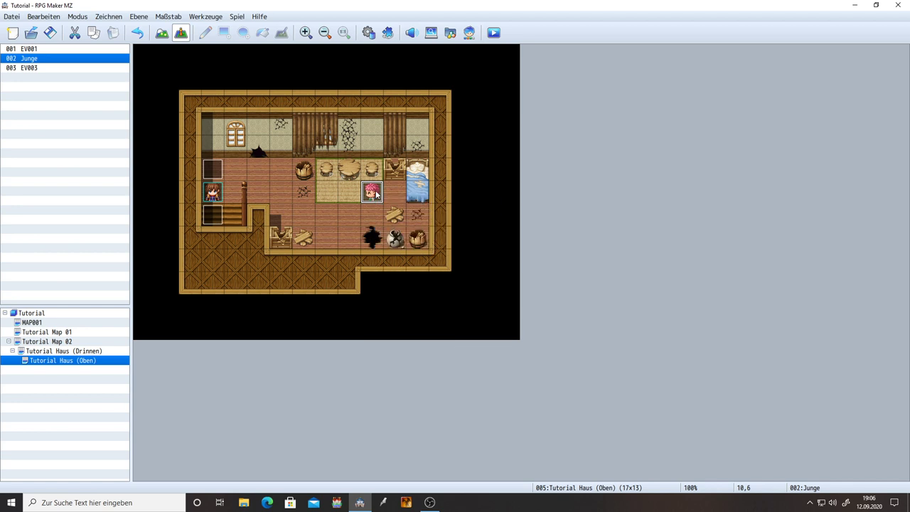
pyautogui.click(364, 213)
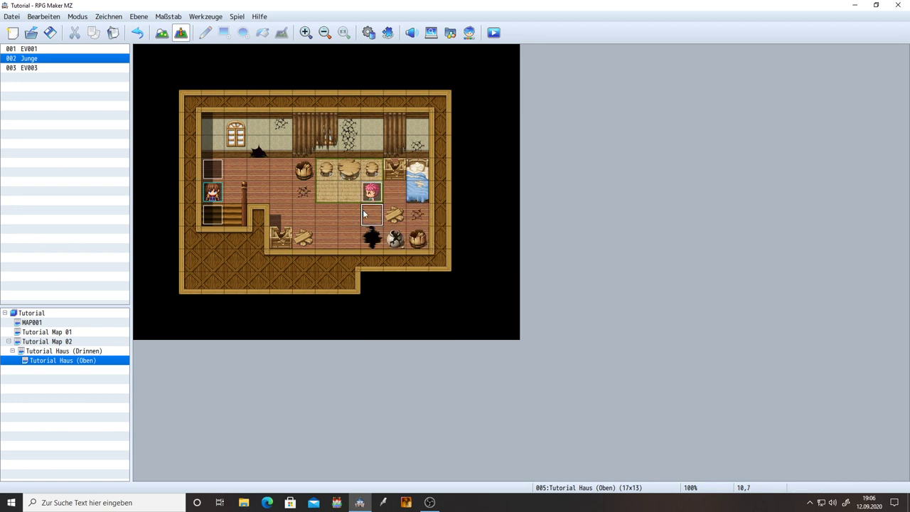
pyautogui.hotkey('ctrl', 'v')
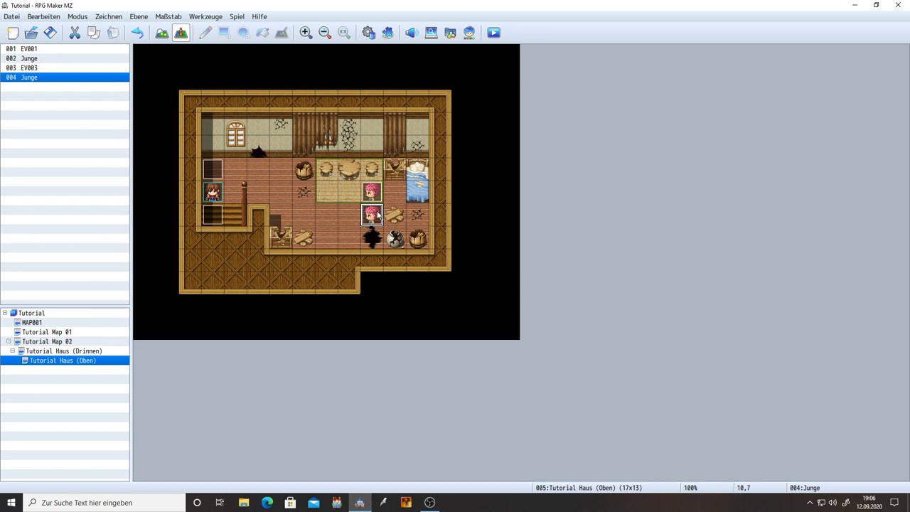
# Change the duplicate boy's image to the upward-facing pose of the same People1 character and apply it.
pyautogui.doubleClick(366, 215)
pyautogui.doubleClick(239, 293)
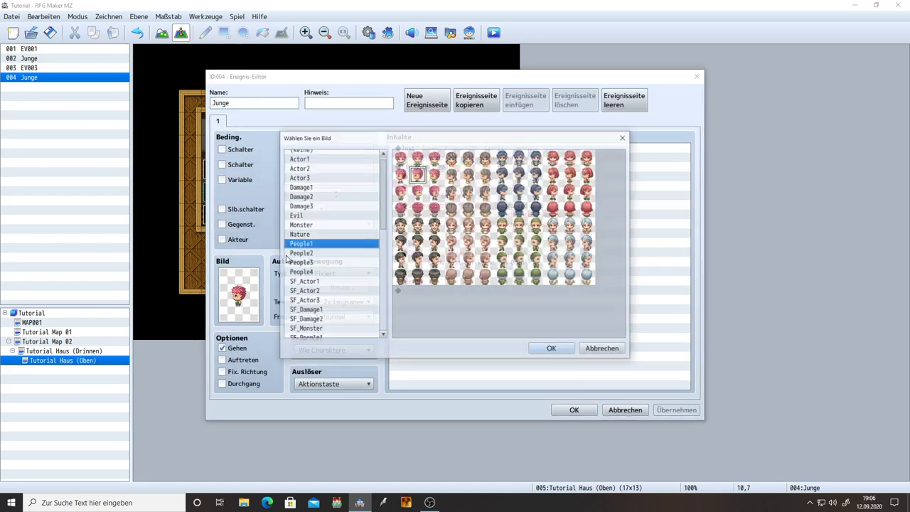
pyautogui.click(418, 209)
pyautogui.click(550, 347)
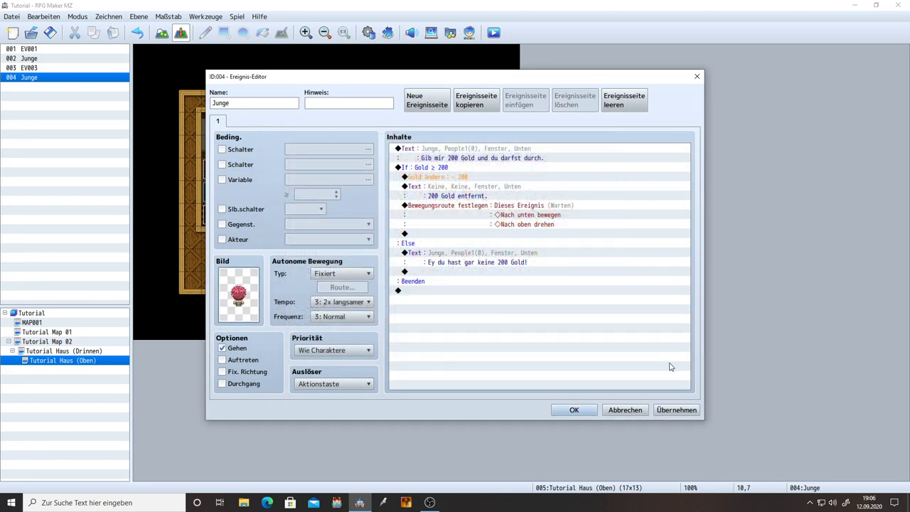
pyautogui.click(677, 410)
# Delete the duplicate boy's gold condition block and change his remaining message to "Du darfst durch.".
pyautogui.click(425, 170)
pyautogui.press('Delete')
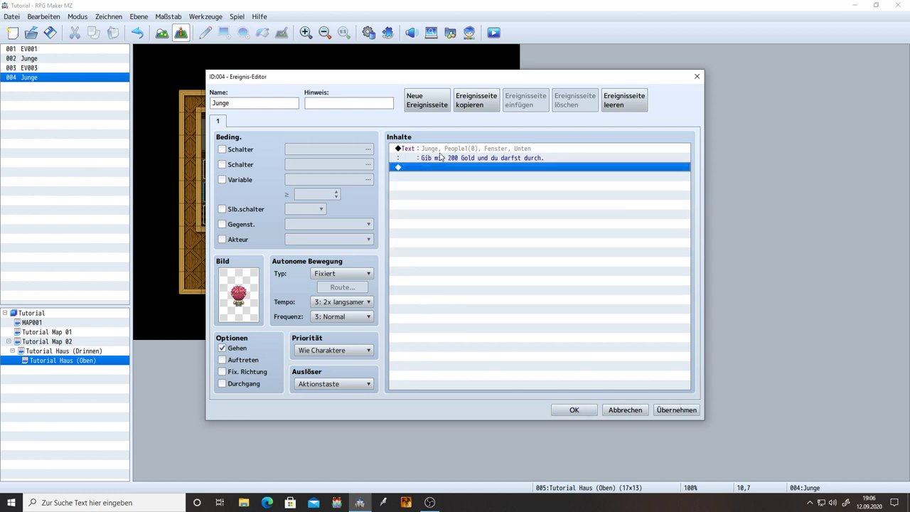
pyautogui.doubleClick(439, 151)
pyautogui.moveTo(578, 231); pyautogui.dragTo(379, 232)
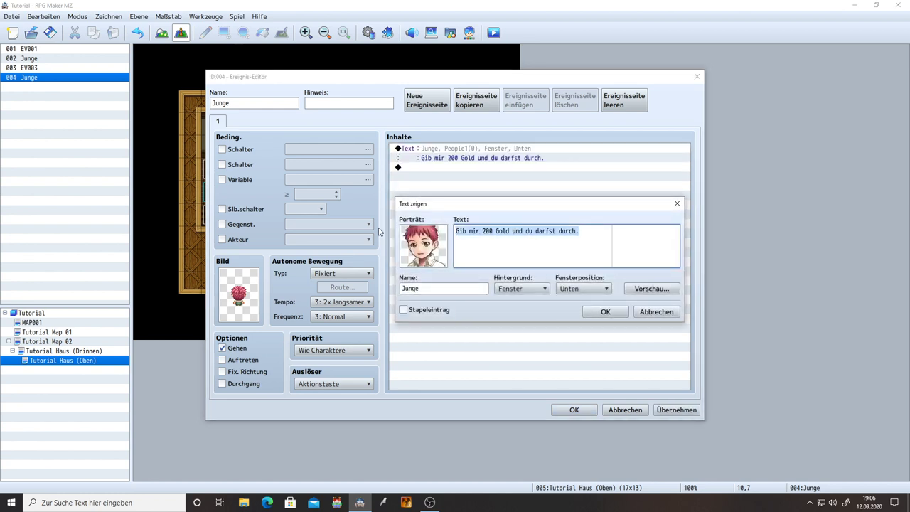
pyautogui.write('Du darf')
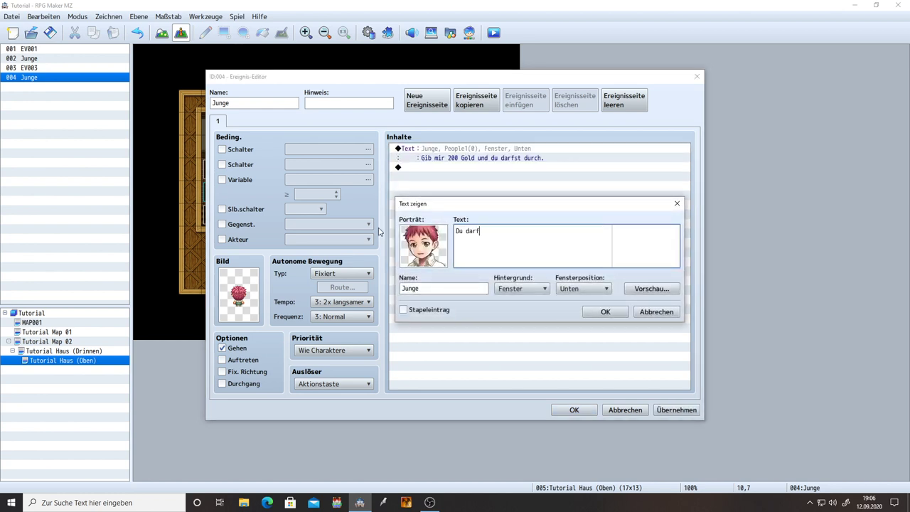
pyautogui.write('st durch.')
pyautogui.click(605, 311)
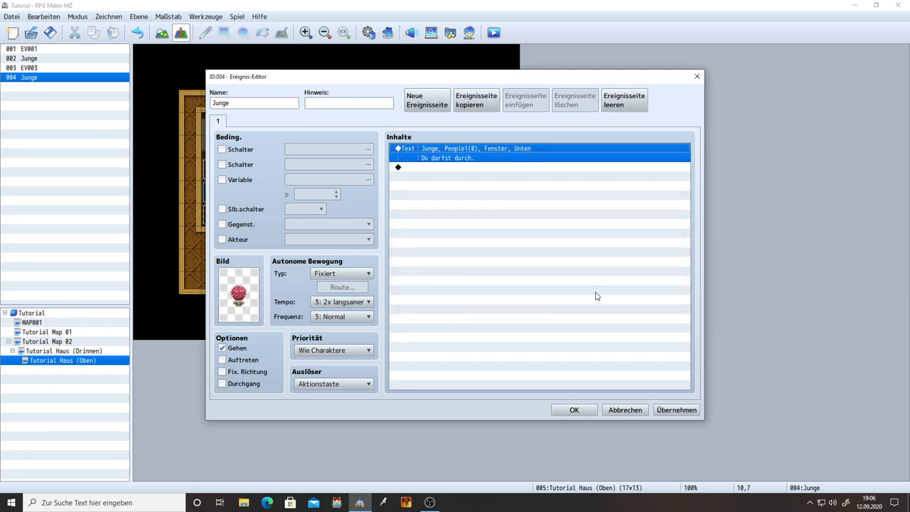
pyautogui.click(564, 406)
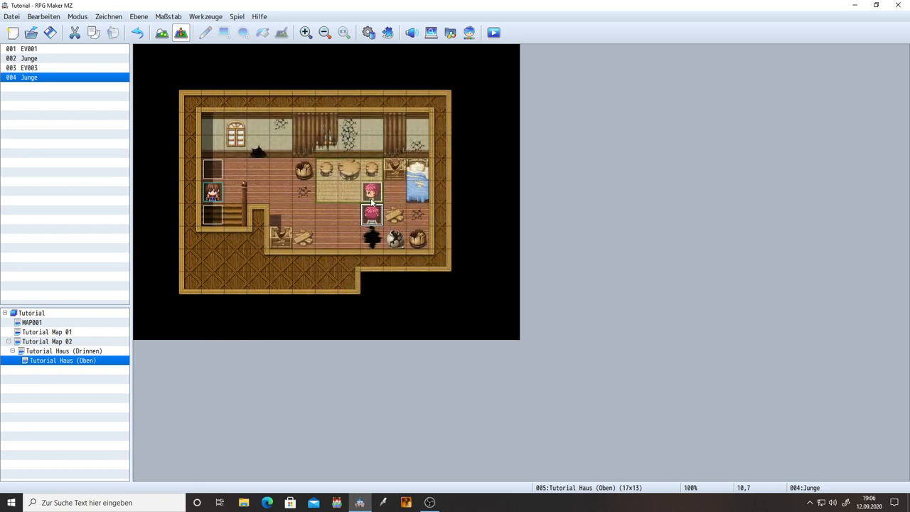
# Paste the "Du darfst durch." message before the movement route in the original boy's If branch and save the event.
pyautogui.doubleClick(370, 197)
pyautogui.click(439, 234)
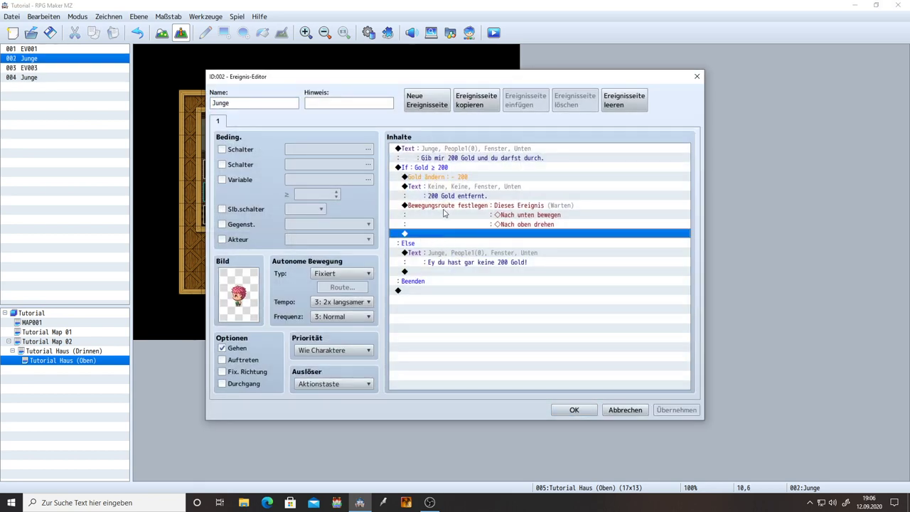
pyautogui.click(443, 206)
pyautogui.hotkey('ctrl', 'v')
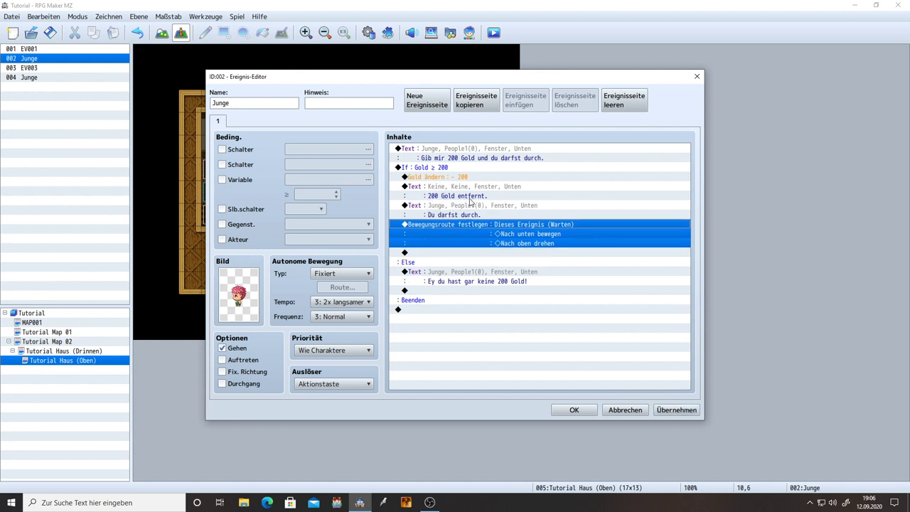
pyautogui.click(676, 410)
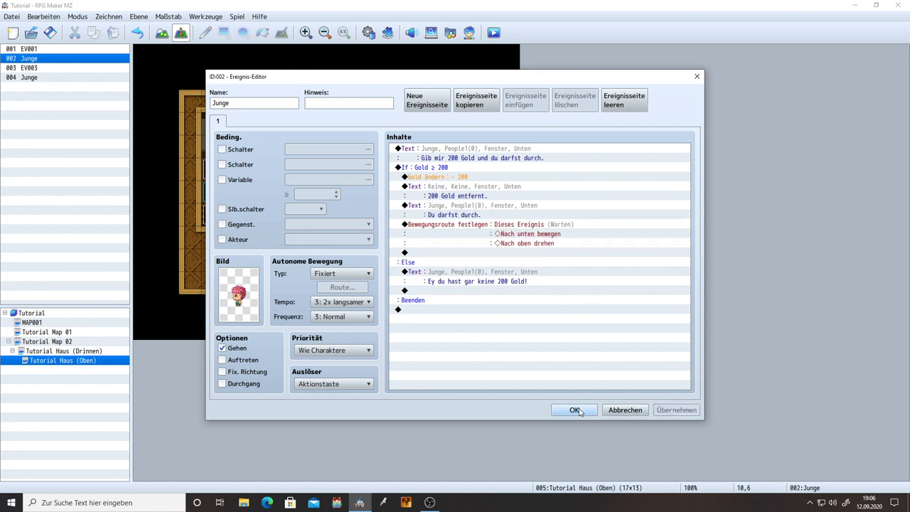
pyautogui.click(574, 411)
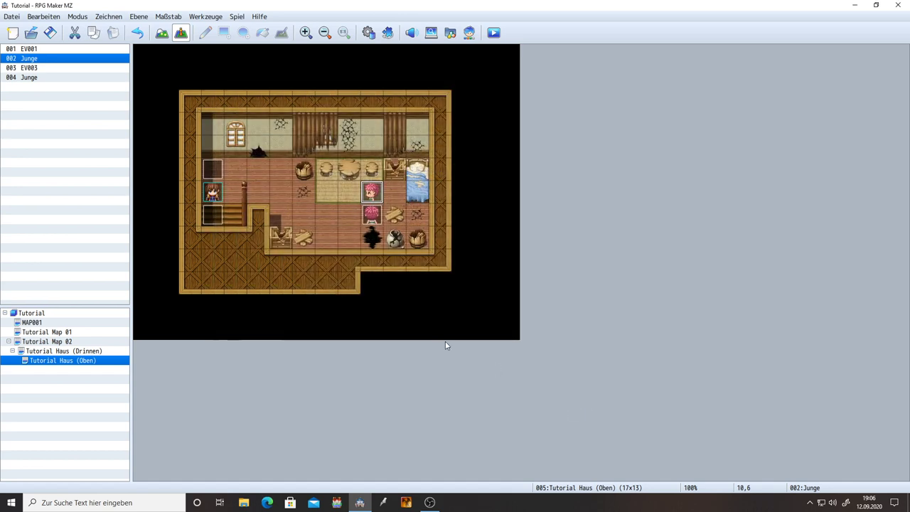
# Make switch 0004, named "Türsteher 01", the condition for the duplicate boy event at tile 10,7 and save the event.
pyautogui.doubleClick(371, 215)
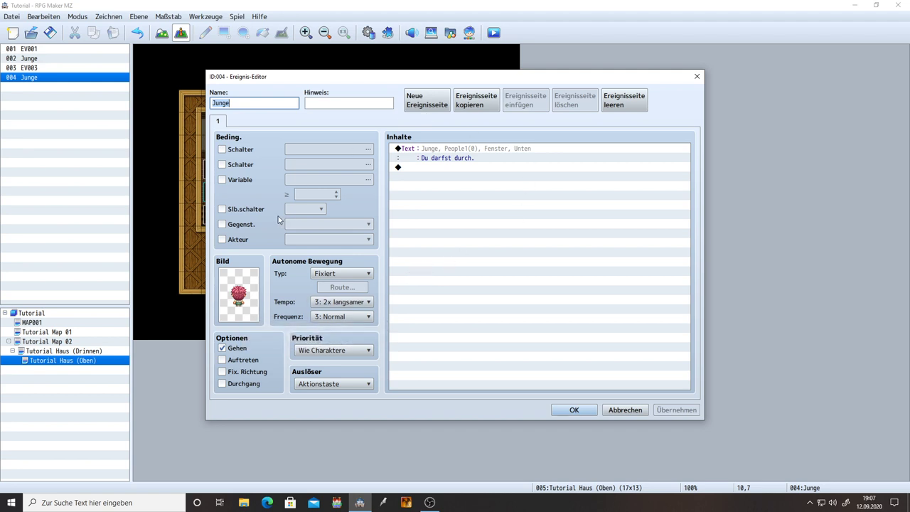
pyautogui.click(242, 151)
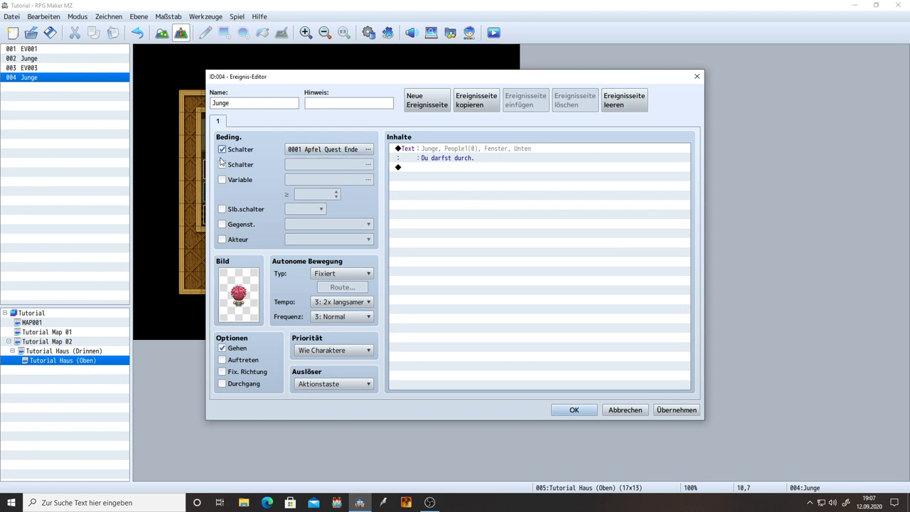
pyautogui.click(309, 153)
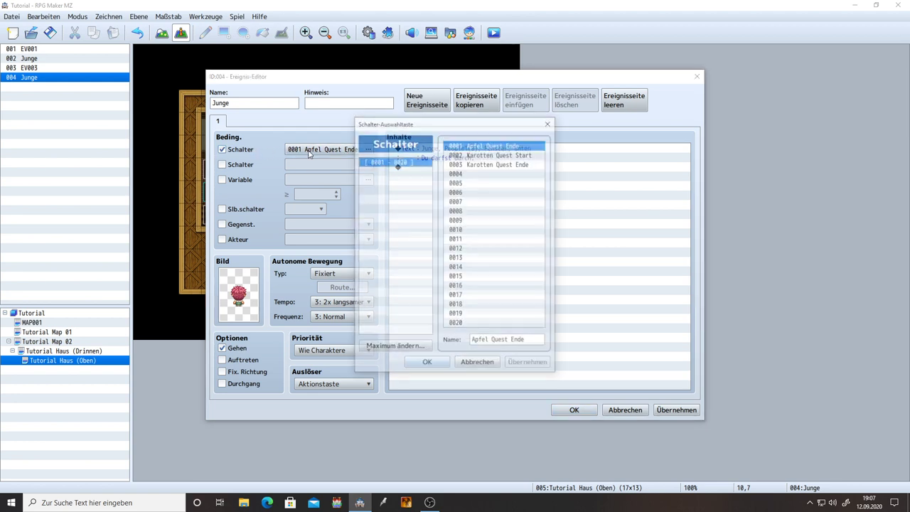
pyautogui.click(467, 173)
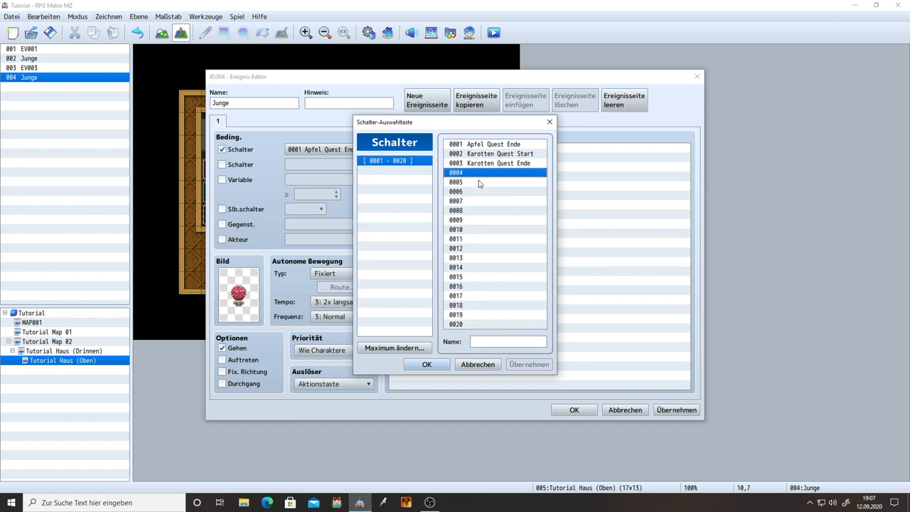
pyautogui.click(550, 123)
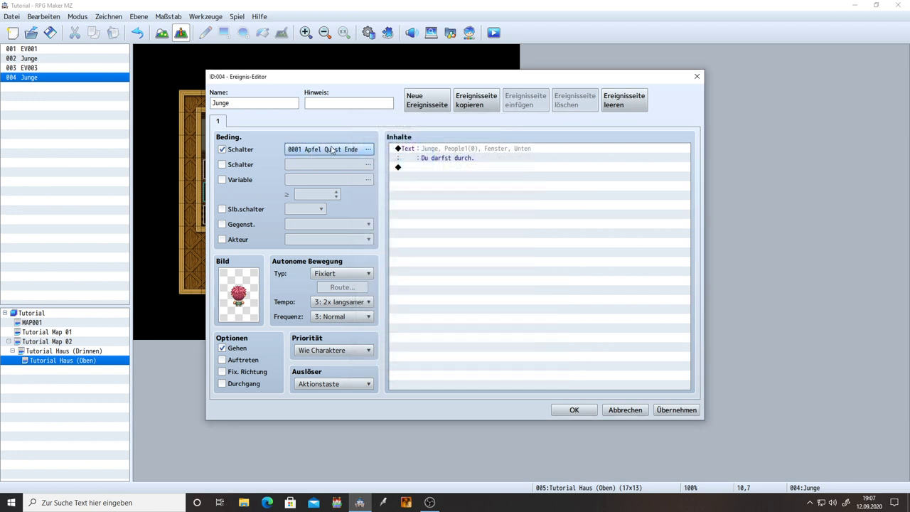
pyautogui.click(342, 150)
pyautogui.click(484, 345)
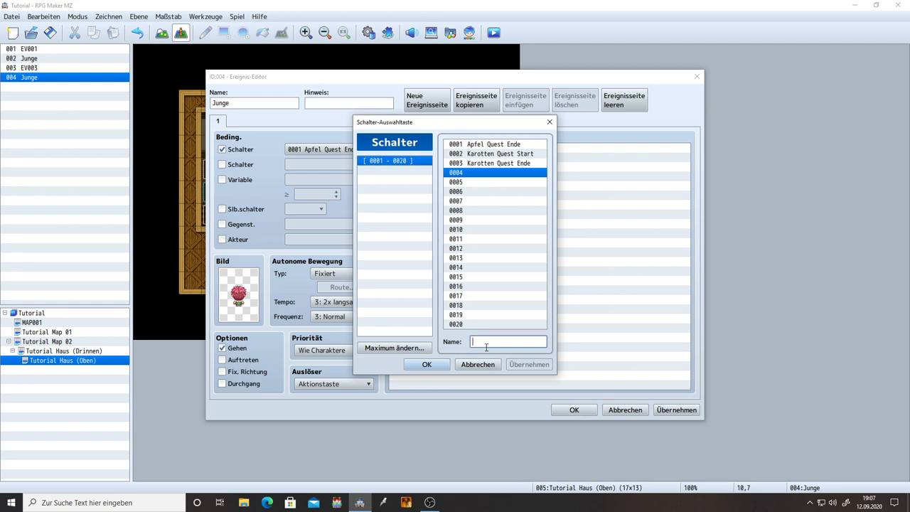
pyautogui.write('Türsteher 01')
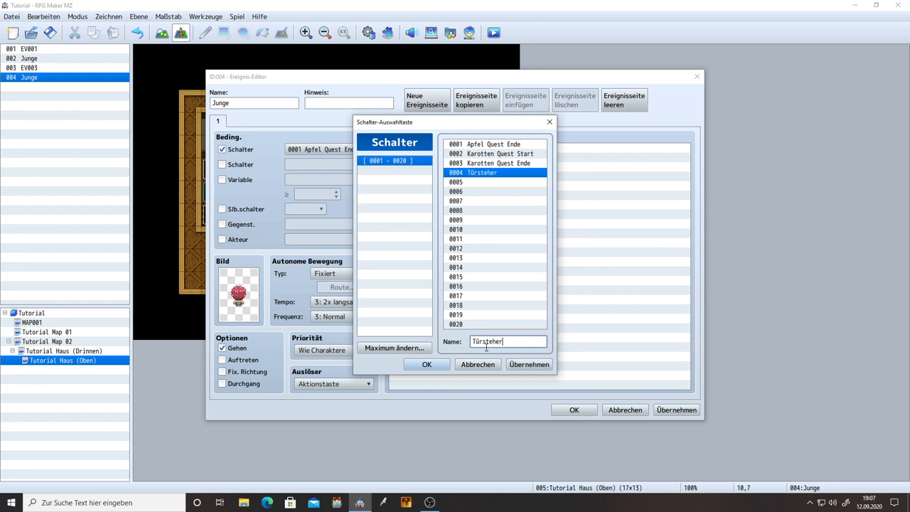
pyautogui.click(529, 364)
pyautogui.click(427, 365)
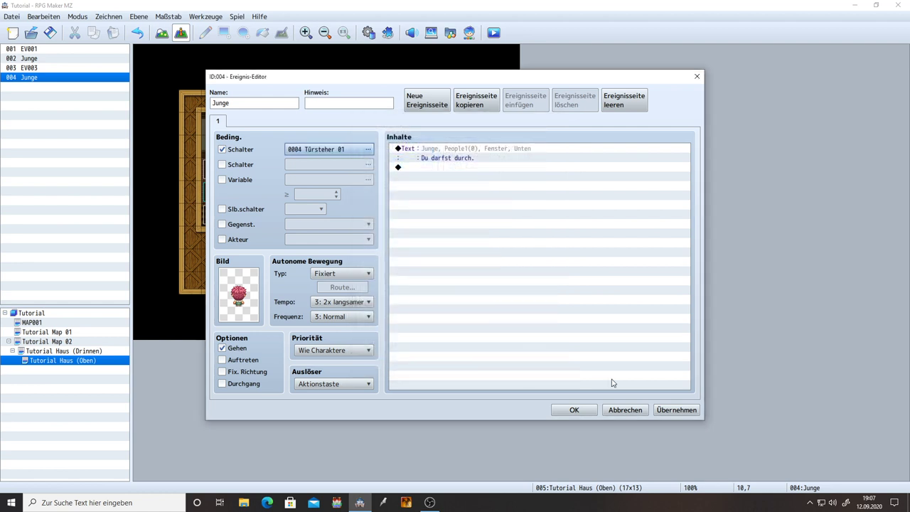
pyautogui.click(674, 411)
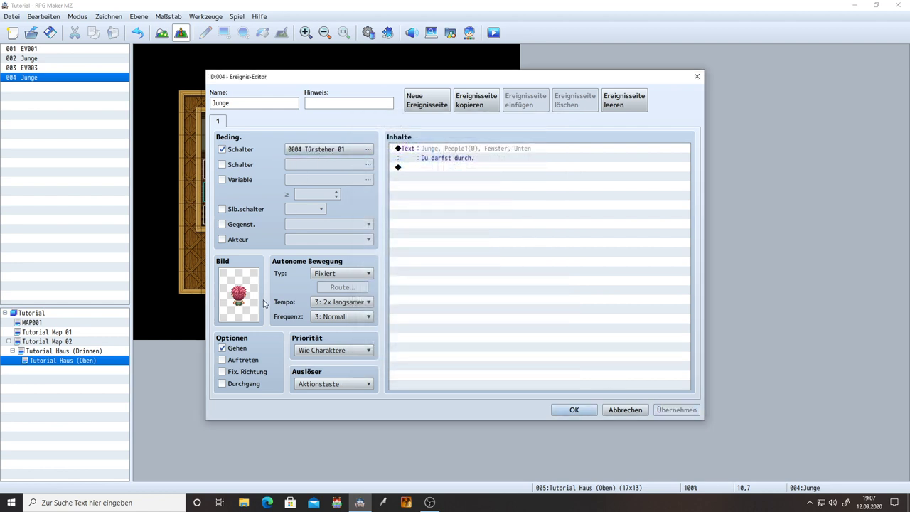
pyautogui.click(573, 409)
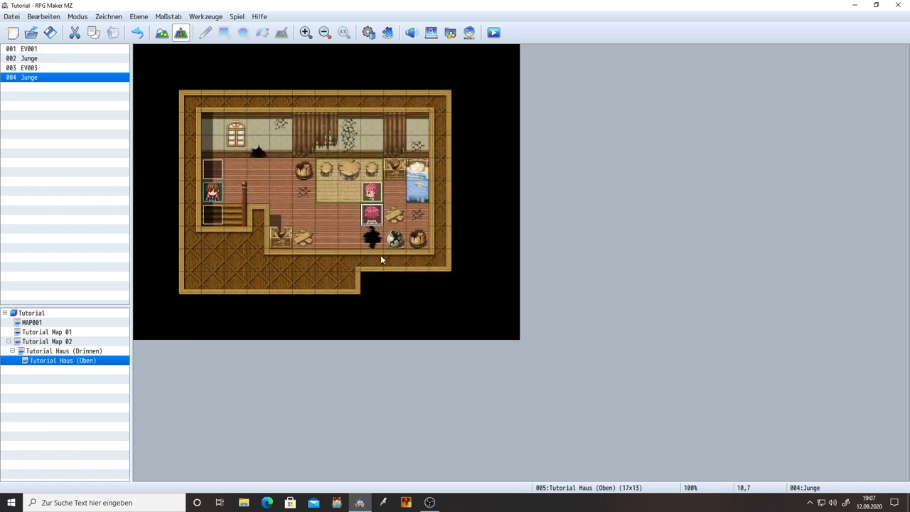
# Add a Control Switches command setting 0004 "Türsteher 01" to ON after the movement route in the original boy's If branch and apply it.
pyautogui.click(373, 195)
pyautogui.click(371, 194)
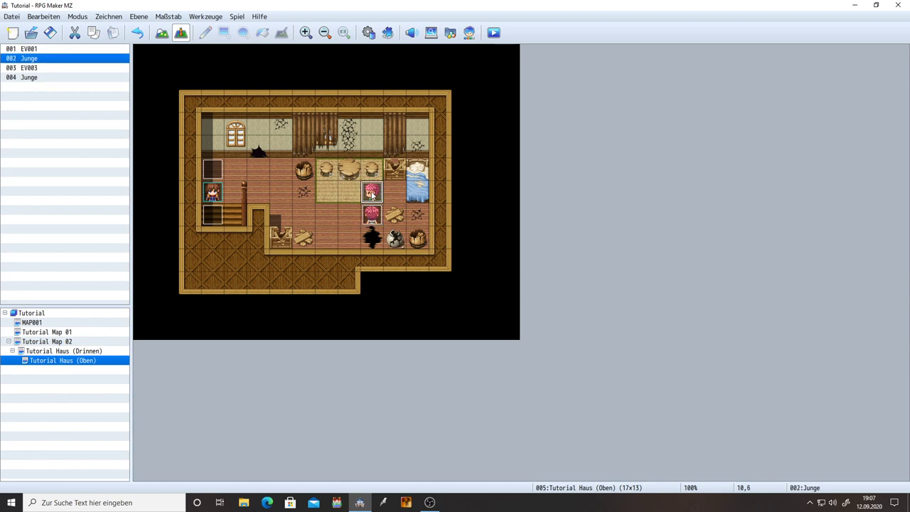
pyautogui.doubleClick(372, 193)
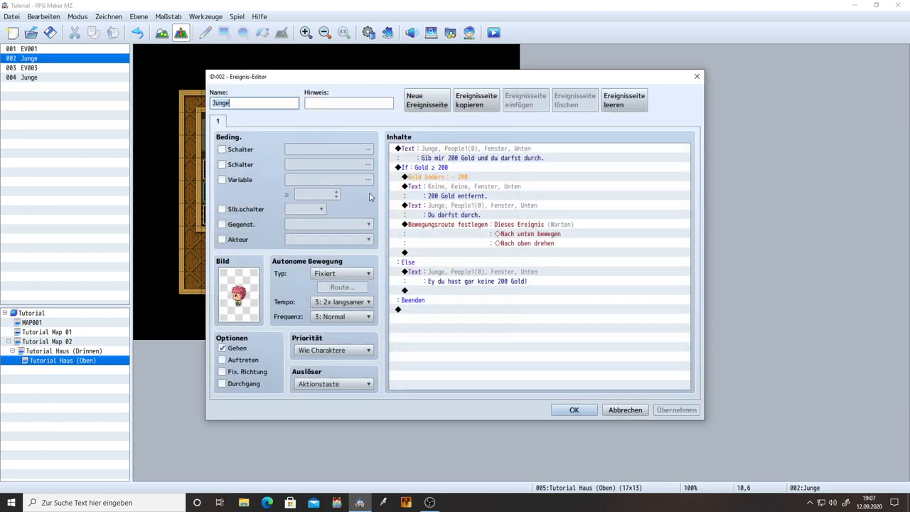
pyautogui.click(455, 253)
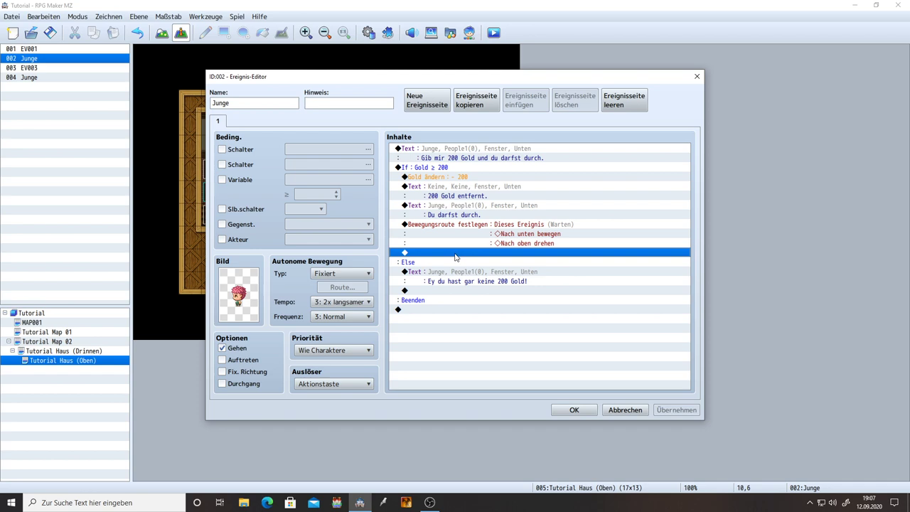
pyautogui.doubleClick(508, 253)
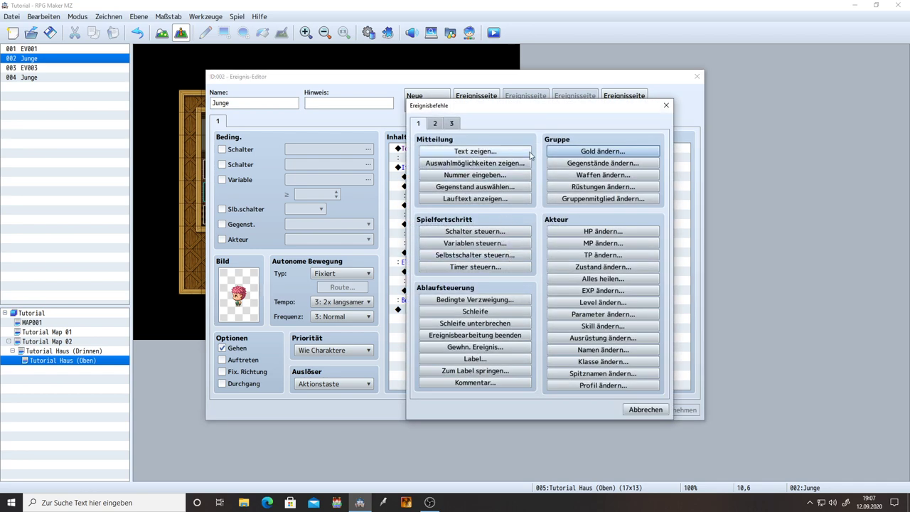
pyautogui.click(441, 123)
pyautogui.click(418, 123)
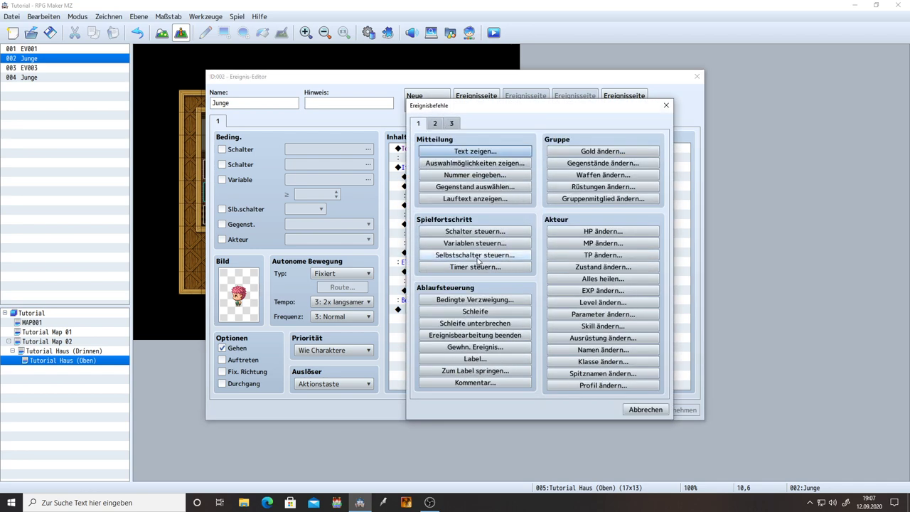
pyautogui.click(475, 231)
pyautogui.click(603, 239)
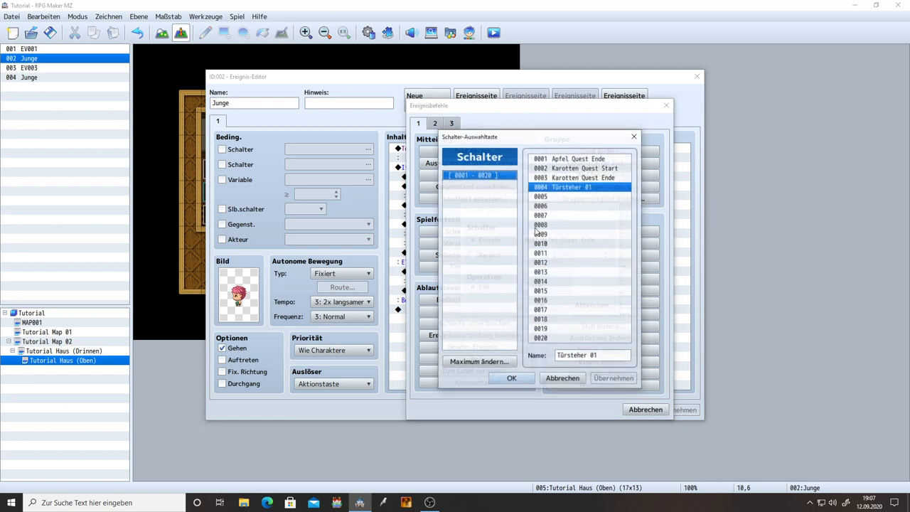
pyautogui.doubleClick(566, 187)
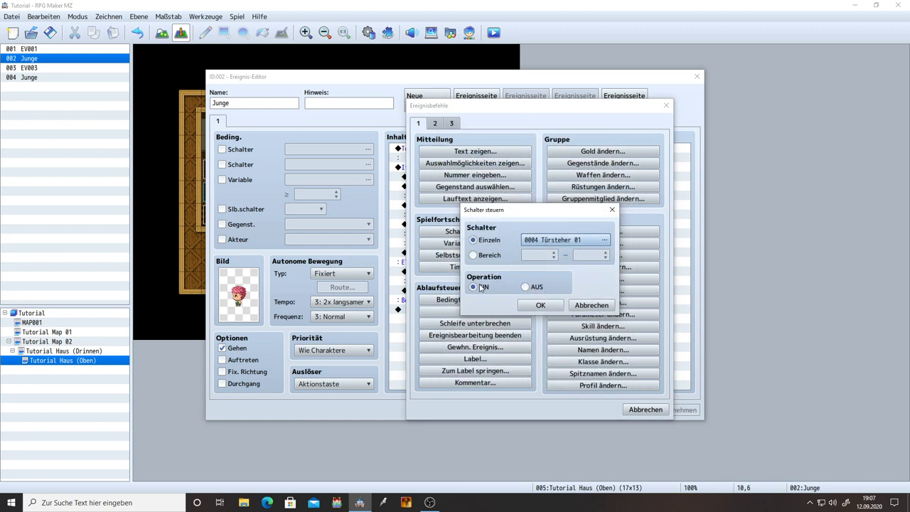
pyautogui.click(541, 305)
pyautogui.click(676, 409)
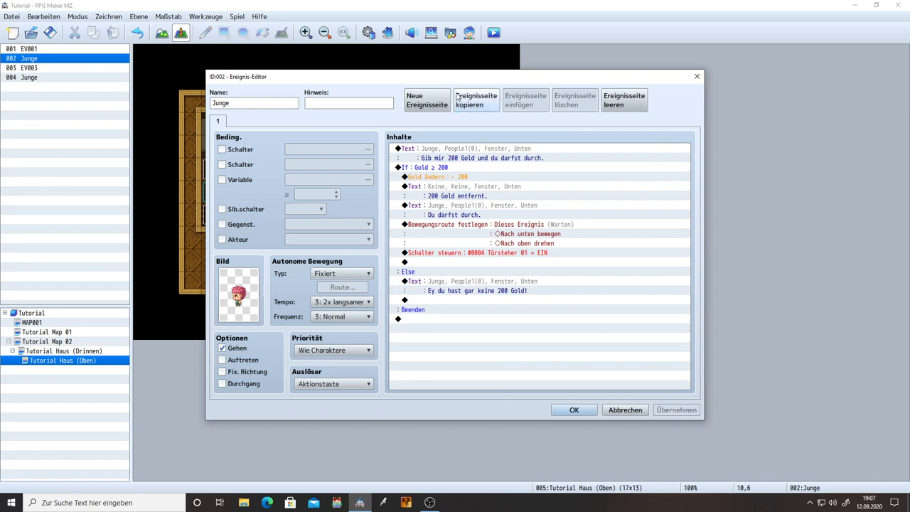
# Add an empty second page to the original boy event, conditioned on switch 0004 "Türsteher 01", and save the event.
pyautogui.click(426, 100)
pyautogui.click(243, 151)
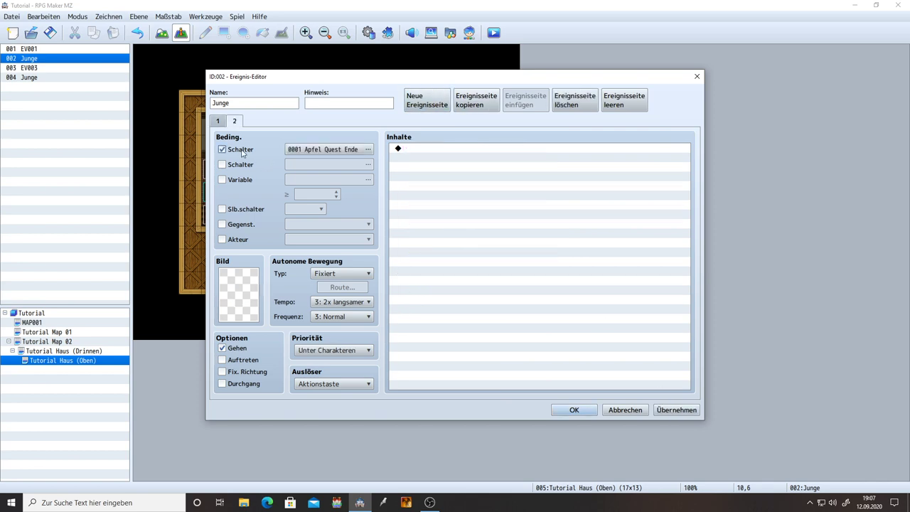
pyautogui.click(334, 150)
pyautogui.doubleClick(475, 174)
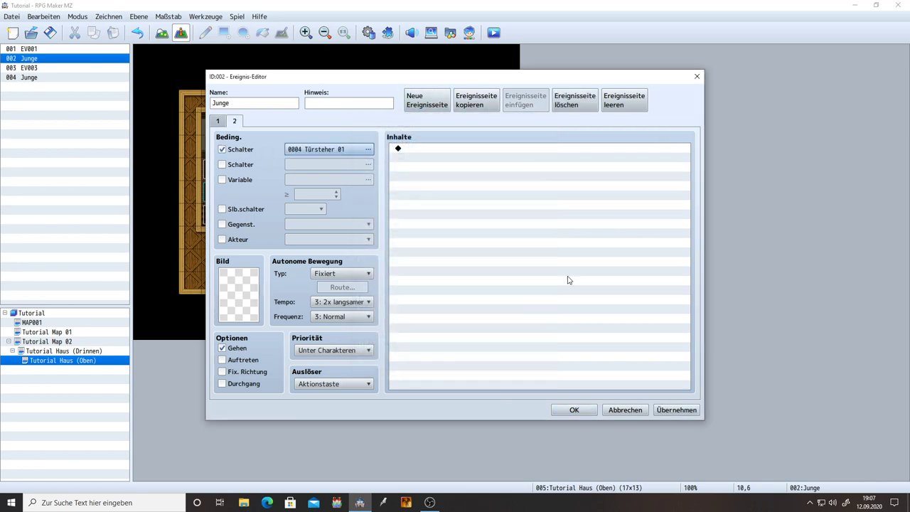
pyautogui.click(672, 410)
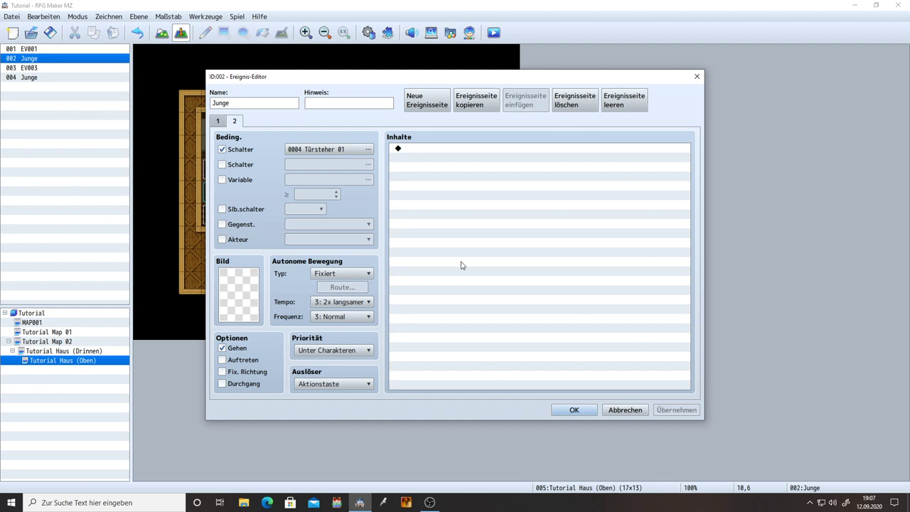
pyautogui.click(574, 410)
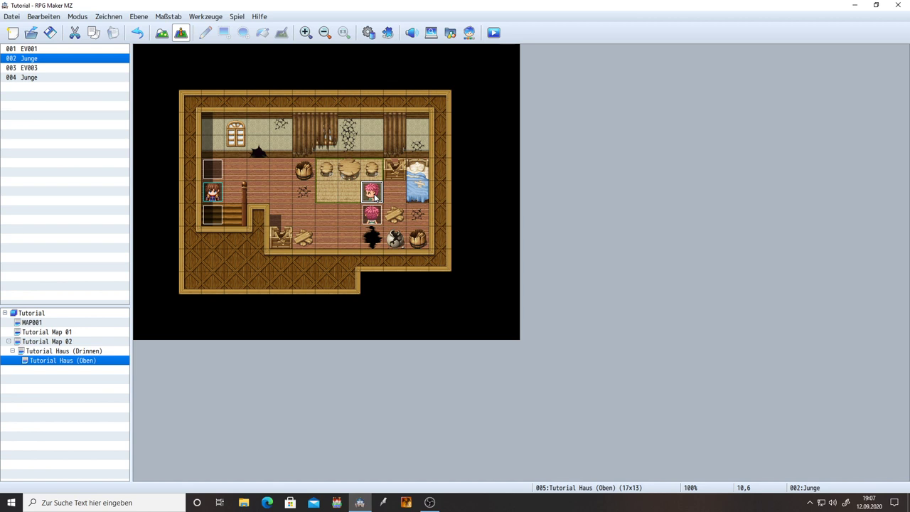
# Review the original boy's switch command on page 1 and the condition and blank image on page 2.
pyautogui.click(376, 223)
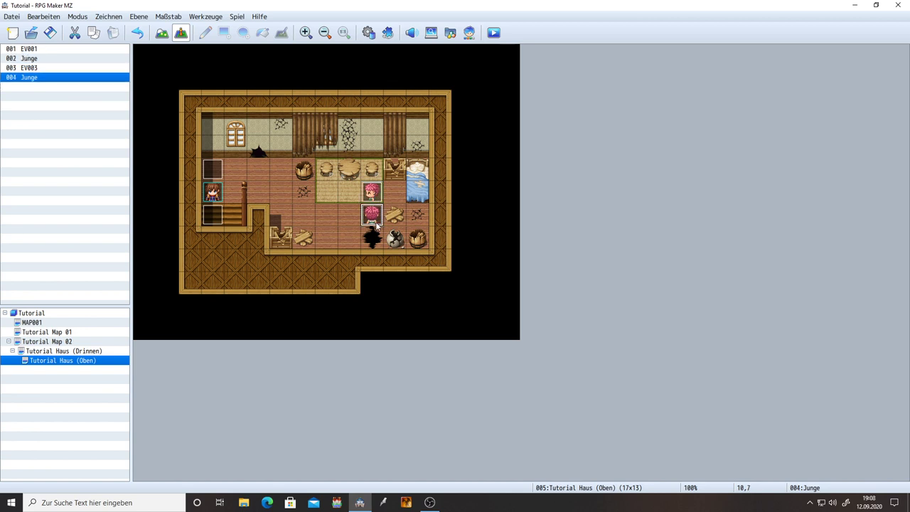
pyautogui.doubleClick(377, 194)
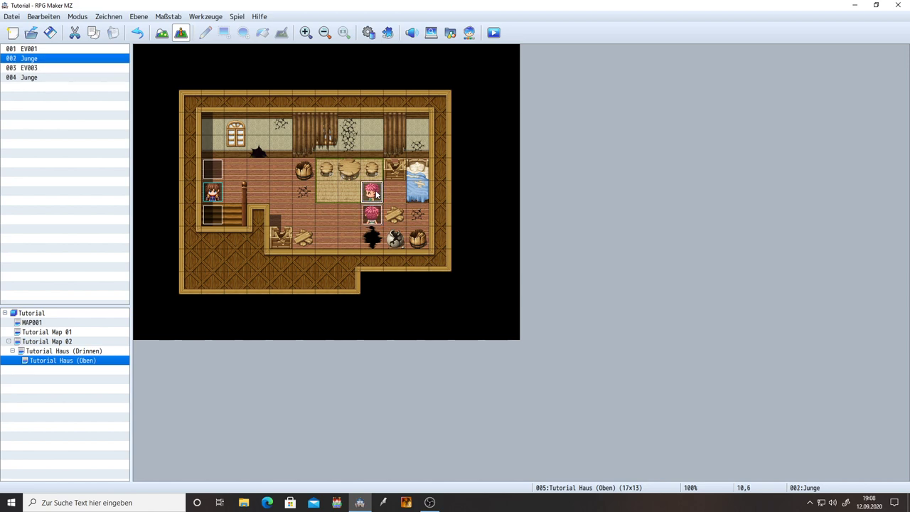
pyautogui.click(460, 254)
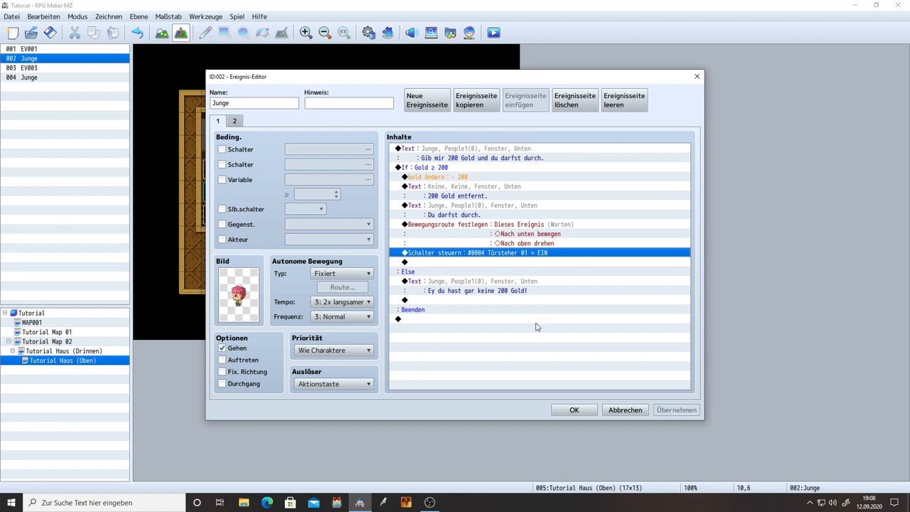
pyautogui.click(235, 122)
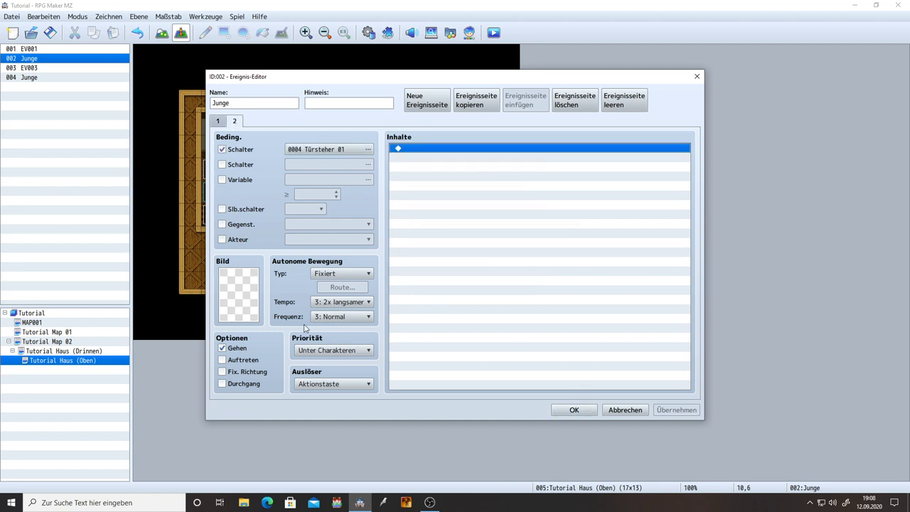
pyautogui.click(239, 304)
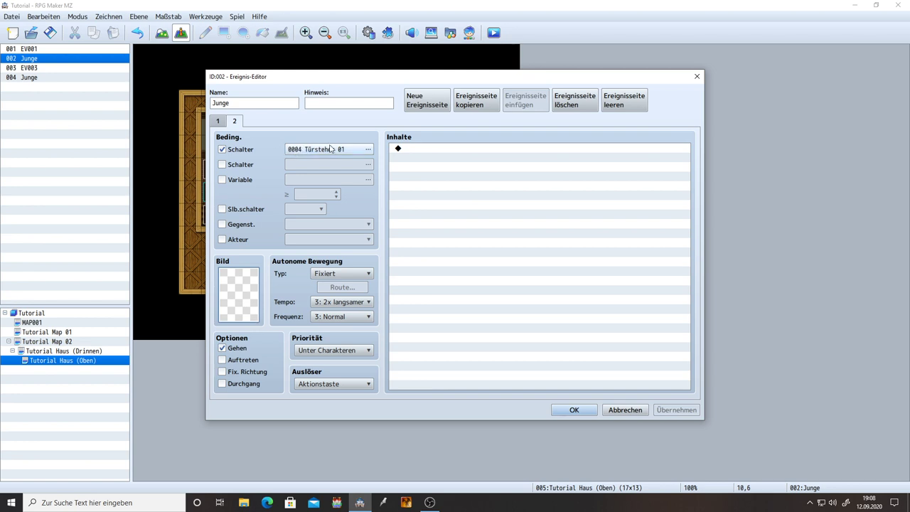
pyautogui.click(574, 410)
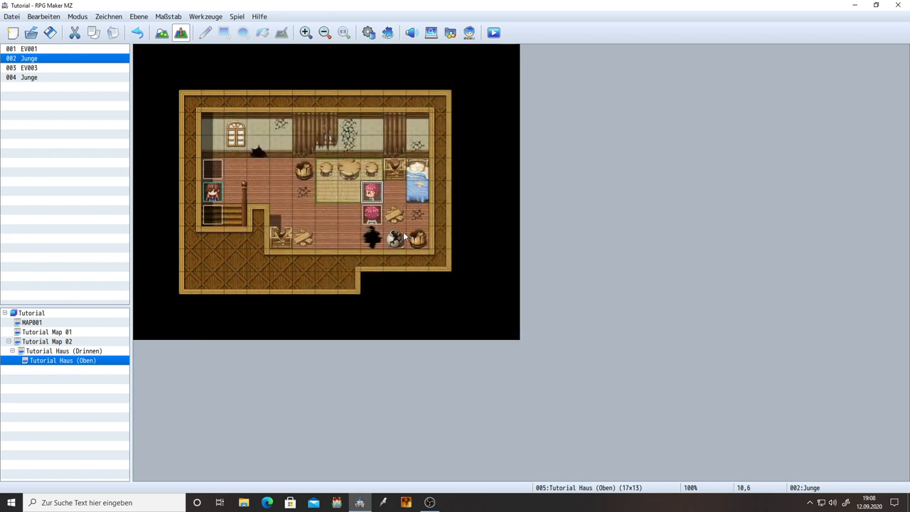
# Examine the duplicate boy's switch condition, image and message, and compare the positions of both boy events on the map.
pyautogui.doubleClick(369, 216)
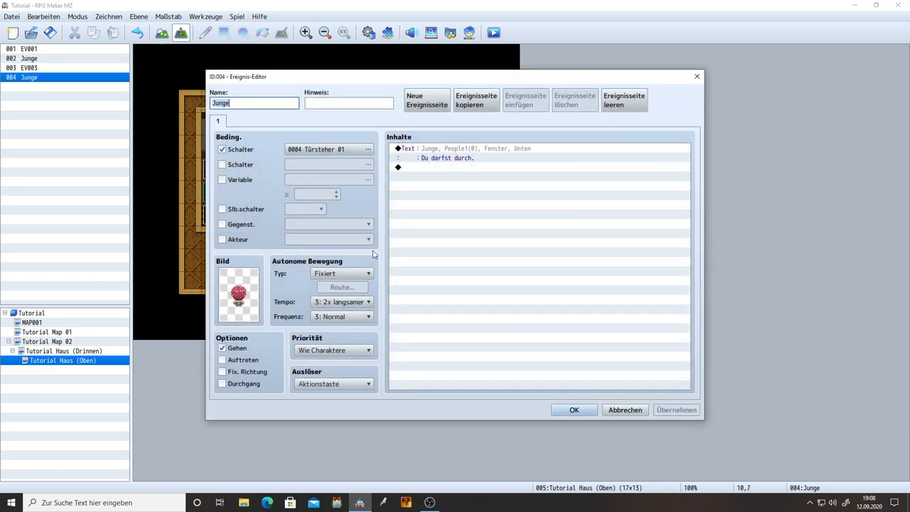
pyautogui.click(238, 306)
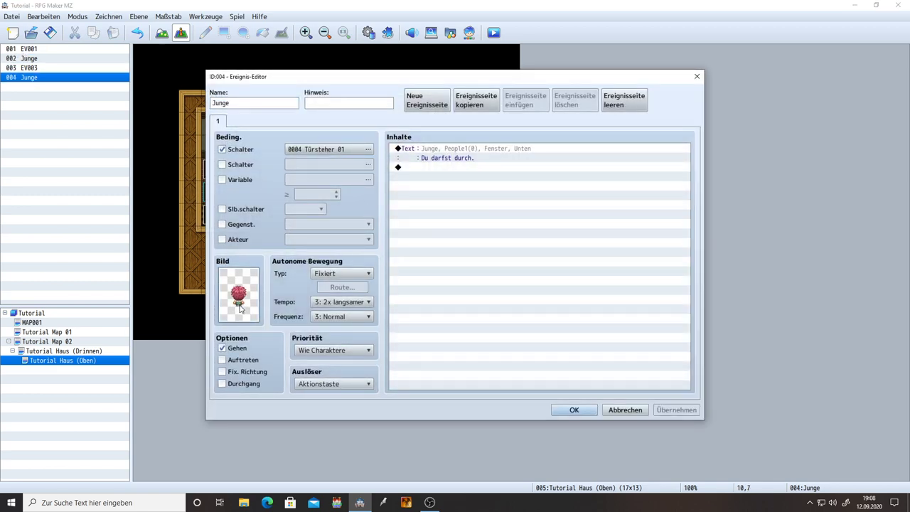
pyautogui.click(574, 410)
pyautogui.click(378, 195)
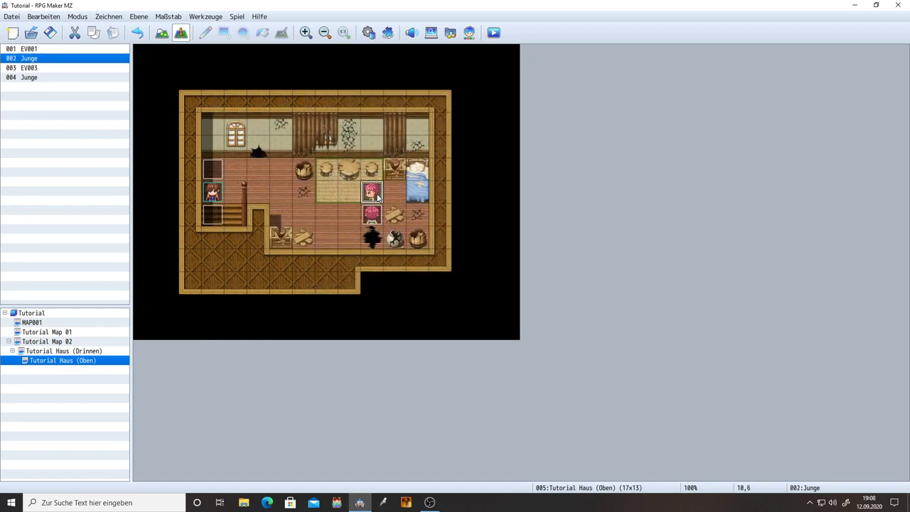
pyautogui.click(374, 217)
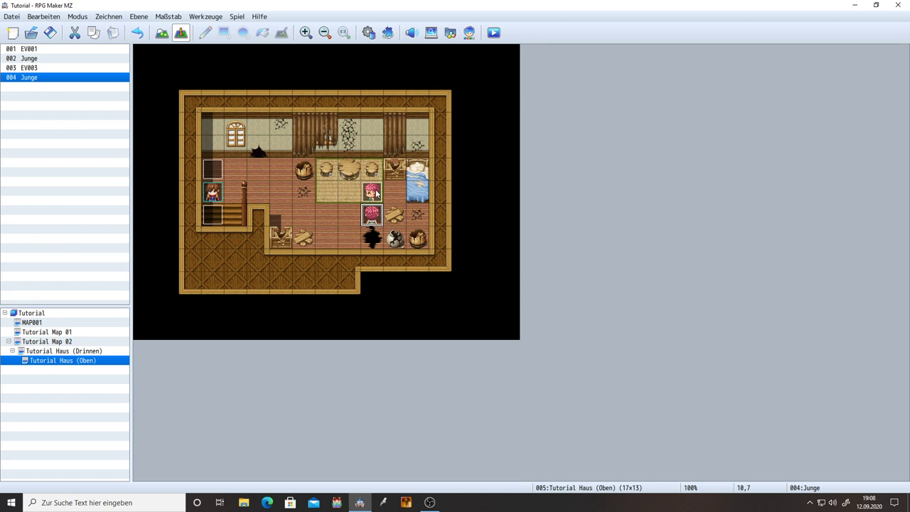
pyautogui.click(376, 194)
pyautogui.click(373, 217)
pyautogui.click(376, 194)
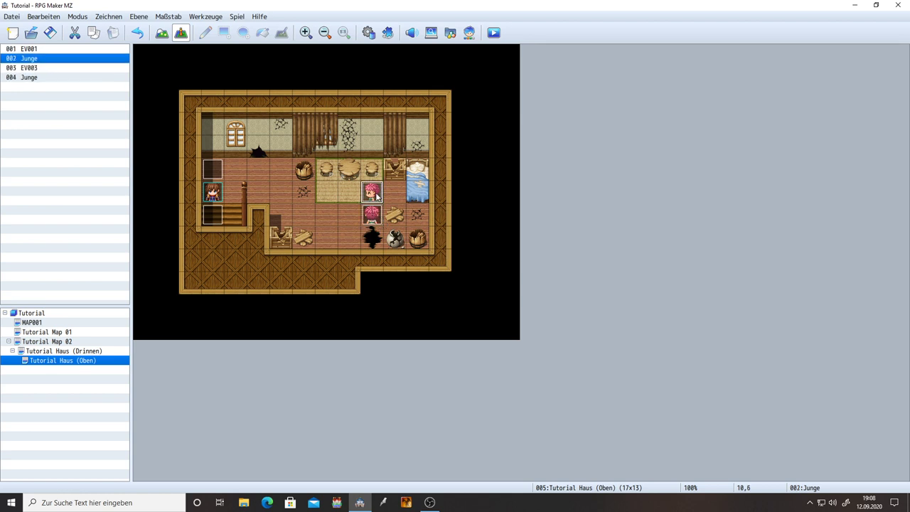
# Rename the duplicate boy event at tile 10,7 to "Junge Kopie", save it and compare it with the original in the event list.
pyautogui.doubleClick(373, 217)
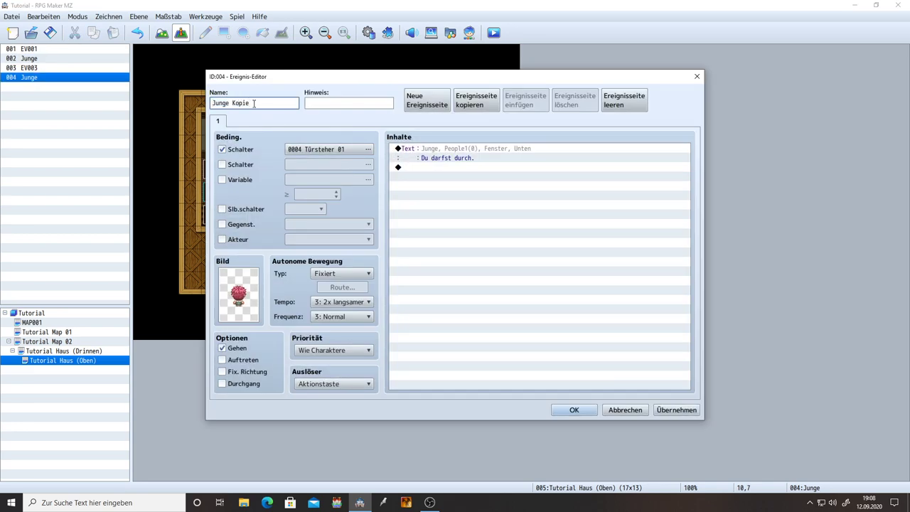
pyautogui.press('Return')
pyautogui.click(49, 59)
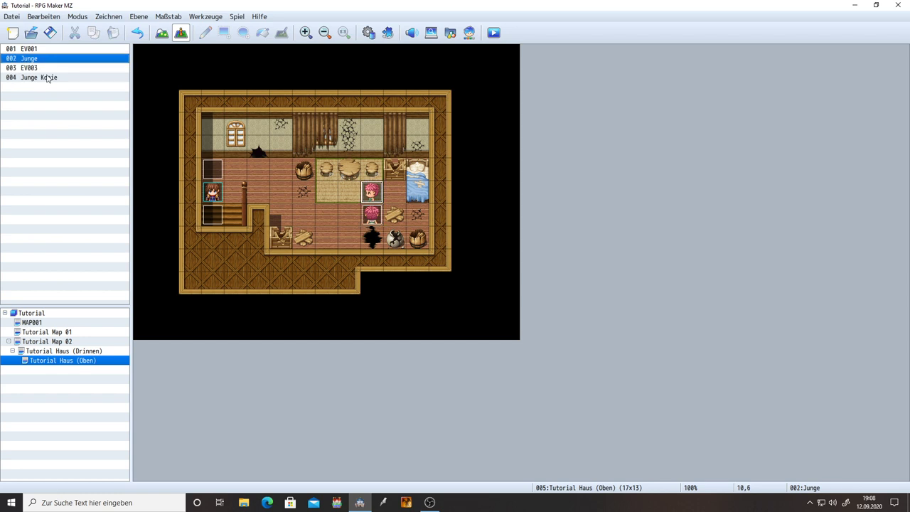
pyautogui.click(47, 77)
pyautogui.click(46, 59)
pyautogui.click(43, 78)
pyautogui.click(44, 60)
pyautogui.click(43, 77)
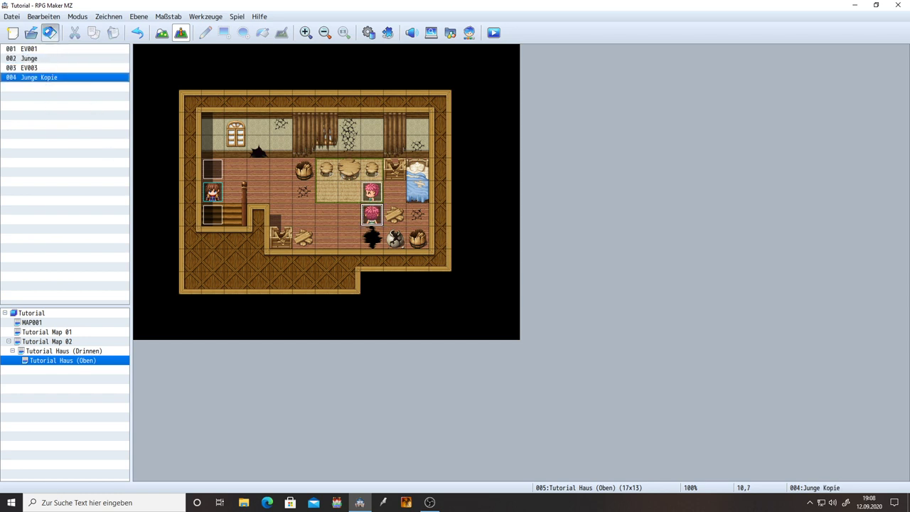
# Start a playtest with a new game and walk the party across the hidden duplicate's tile below the boy and back.
pyautogui.click(494, 33)
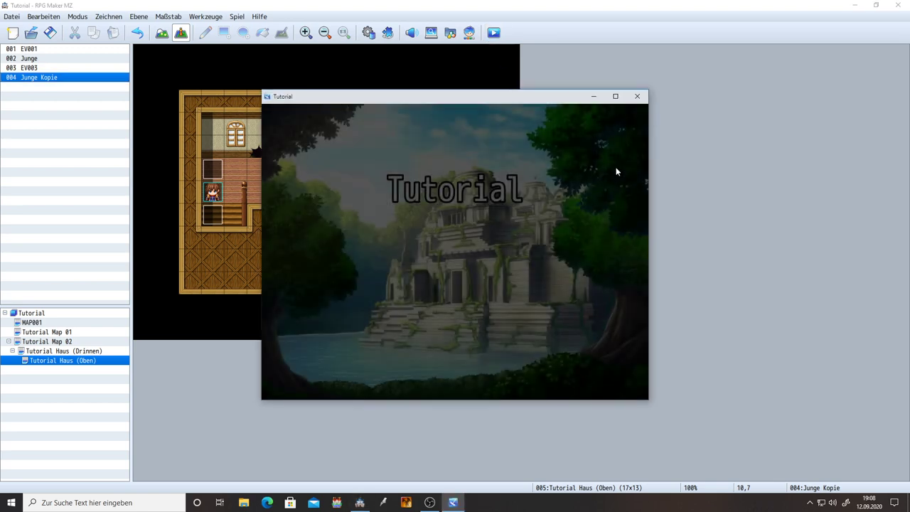
pyautogui.press('Return')
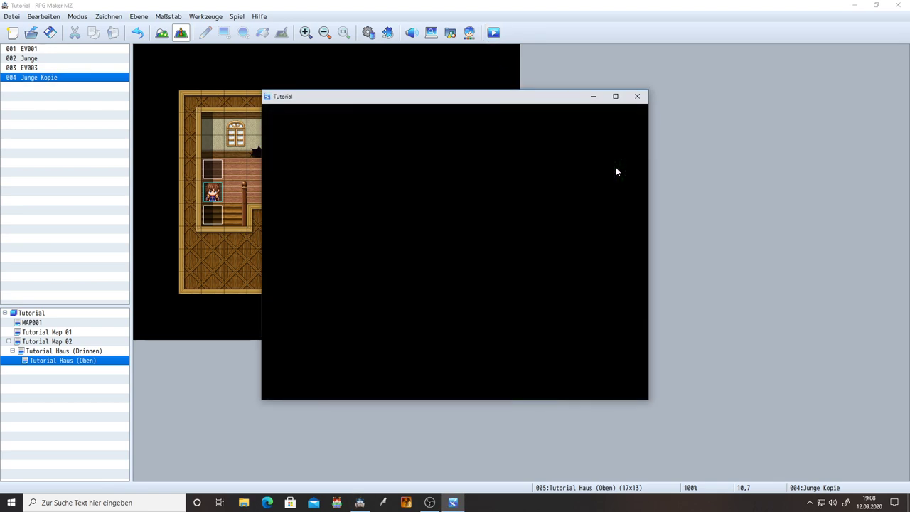
pyautogui.press('Up')
pyautogui.press('Right')
pyautogui.press('Right')
pyautogui.press('Right')
pyautogui.press('Right')
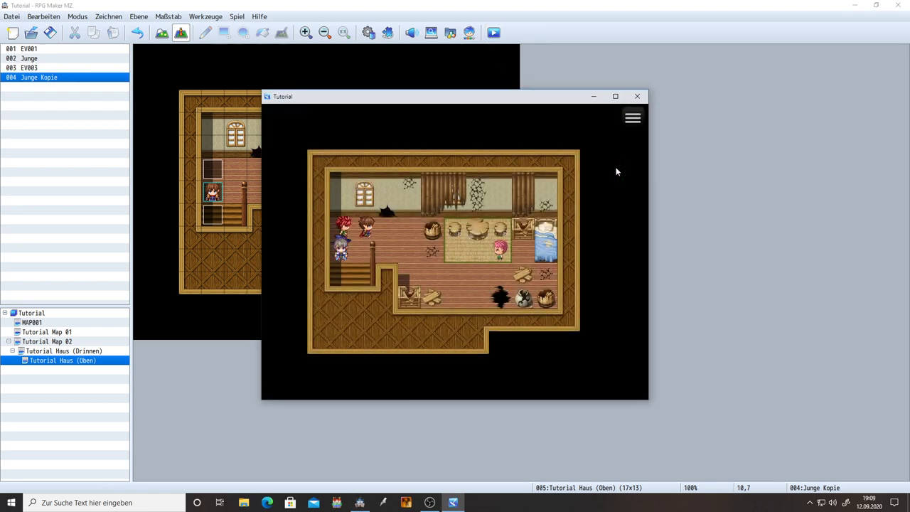
pyautogui.press('Down')
pyautogui.press('Down')
pyautogui.press('Right')
pyautogui.press('Right')
pyautogui.press('Right')
pyautogui.press('Right')
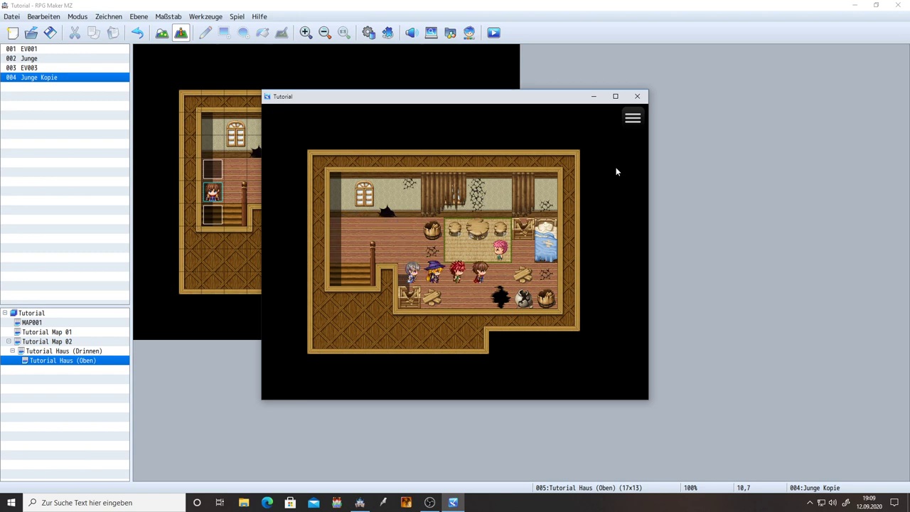
pyautogui.press('Left')
pyautogui.press('Left')
pyautogui.press('Left')
pyautogui.press('Left')
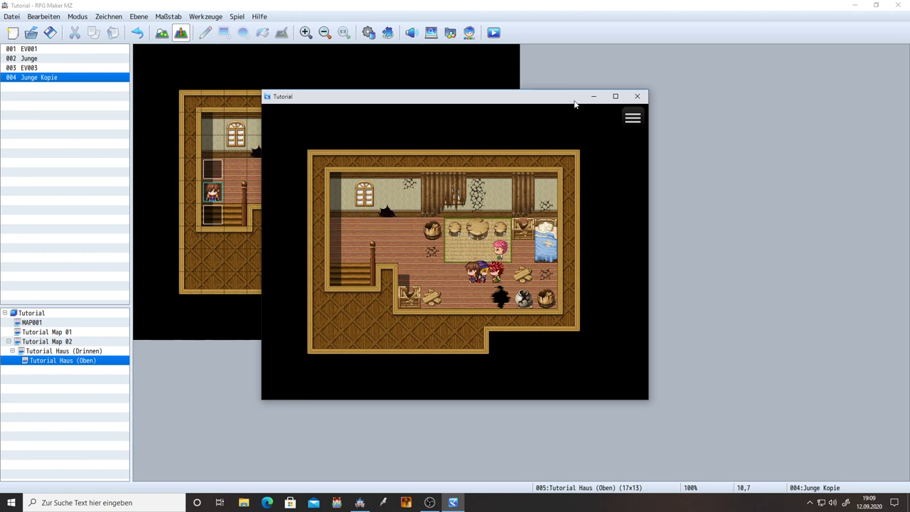
# Place the playtest window beside the editor map, talk to the boy without 200 gold and dismiss his refusal message.
pyautogui.moveTo(554, 98); pyautogui.dragTo(779, 89)
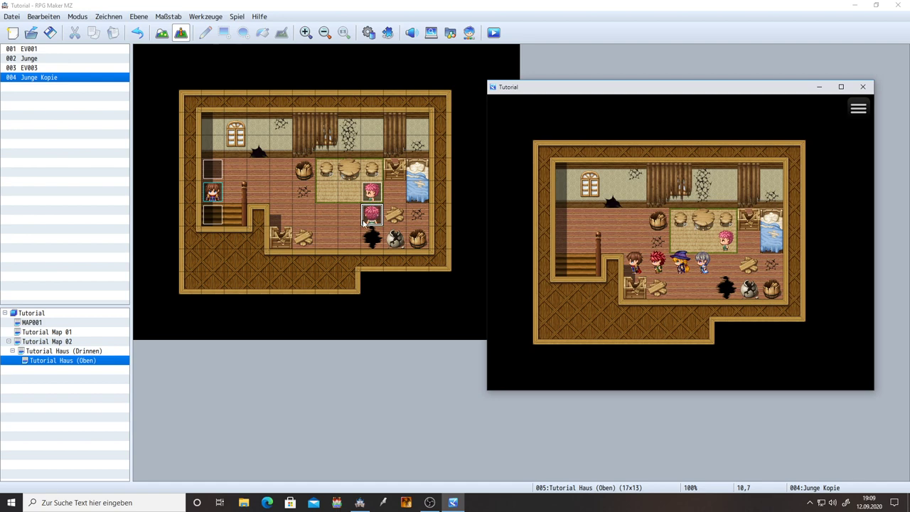
pyautogui.click(732, 269)
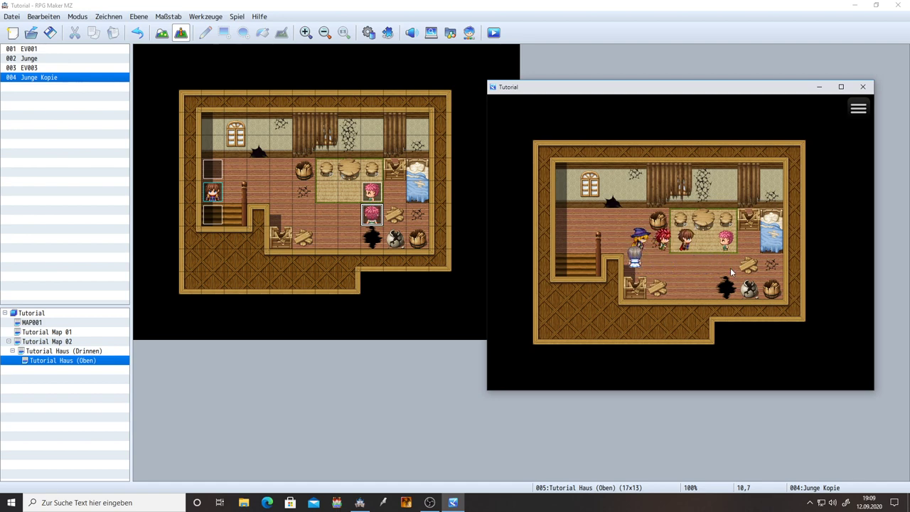
pyautogui.click(731, 272)
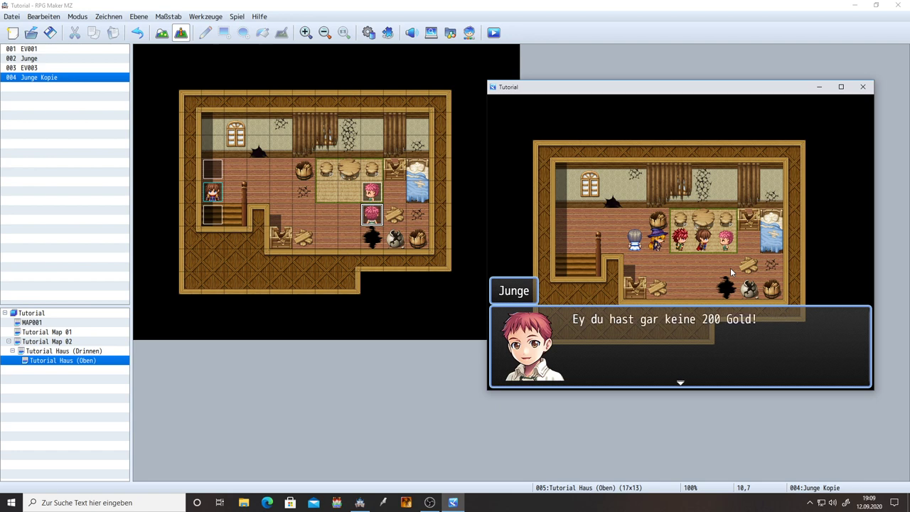
pyautogui.click(732, 273)
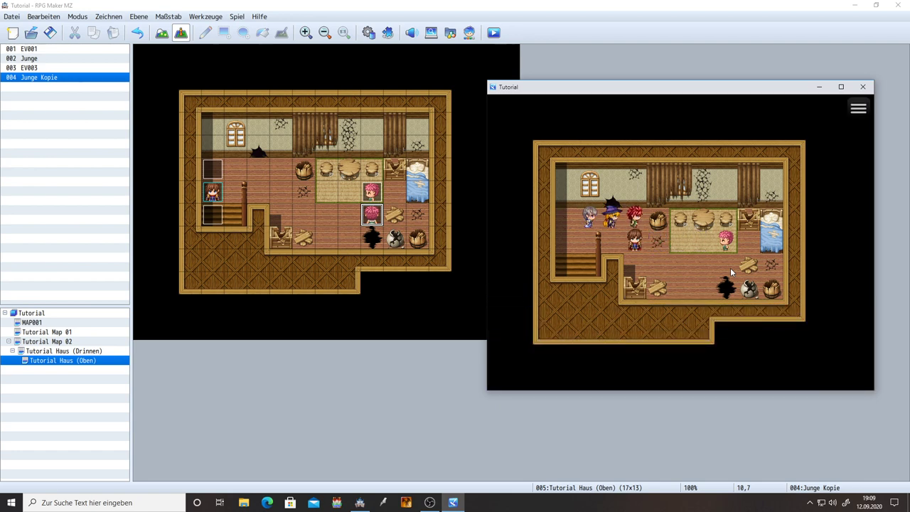
# Walk back to the boy, pay him the 200 gold and read through his messages so he steps aside.
pyautogui.rightClick(731, 272)
pyautogui.rightClick(731, 272)
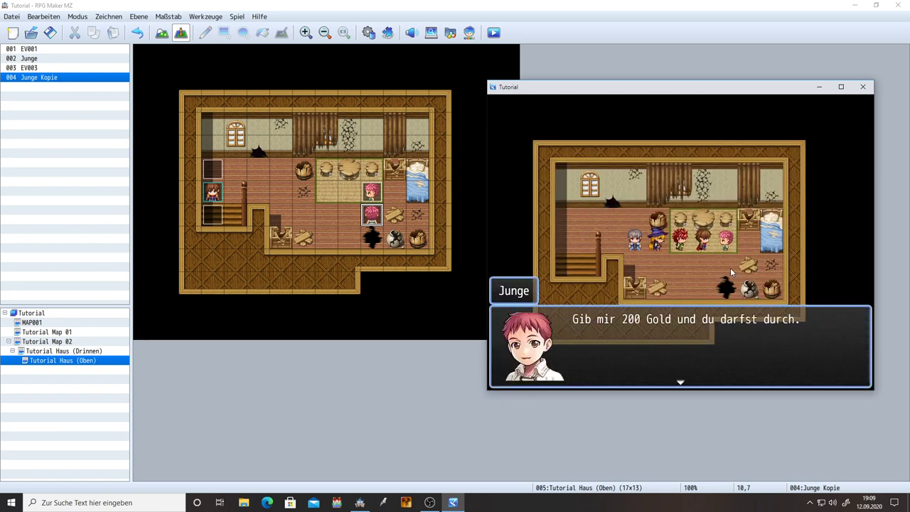
pyautogui.click(731, 272)
pyautogui.click(730, 272)
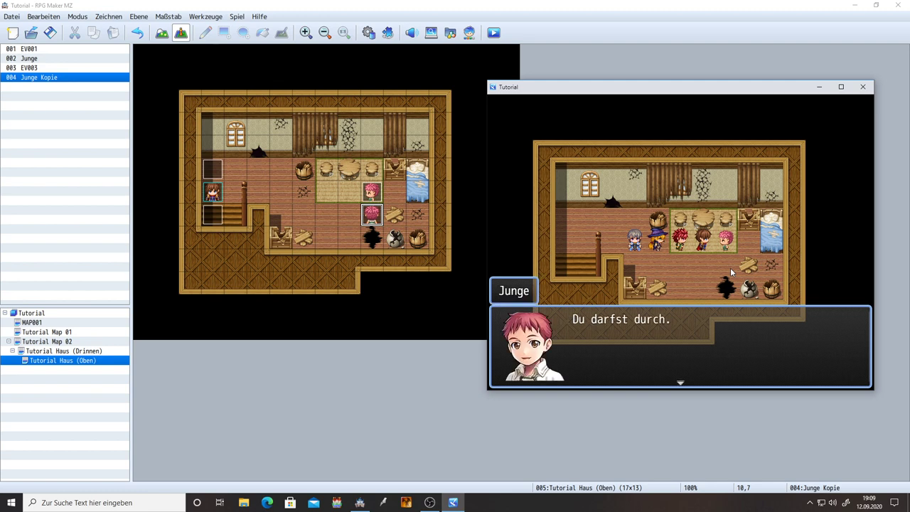
pyautogui.click(731, 273)
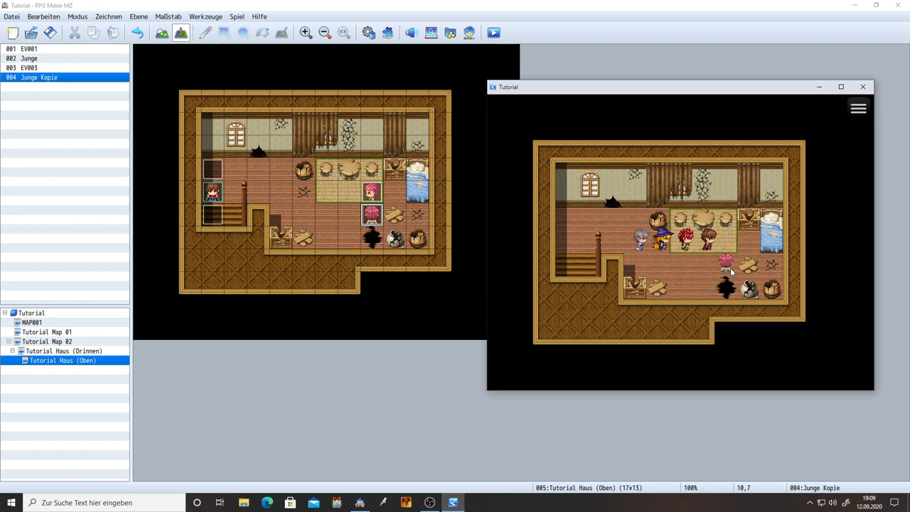
pyautogui.click(731, 273)
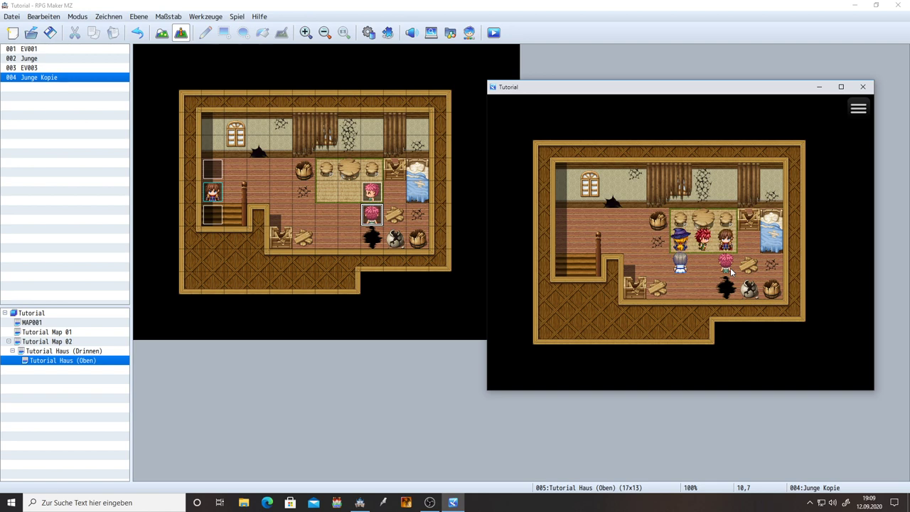
# Walk the party away from the boy and check switch 0004 Türsteher 01 in the playtest's debug screen.
pyautogui.press('Left')
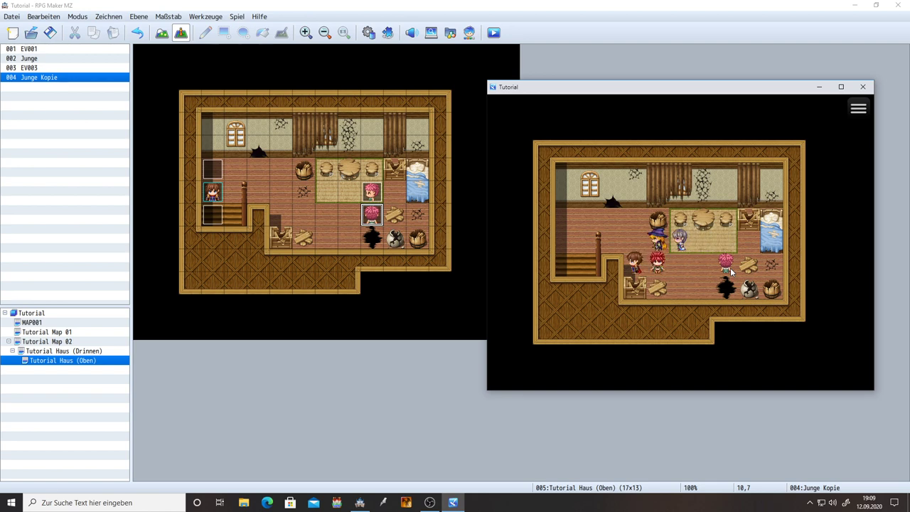
pyautogui.press('F9')
pyautogui.press('Return')
pyautogui.press('Down')
pyautogui.press('Down')
pyautogui.press('Down')
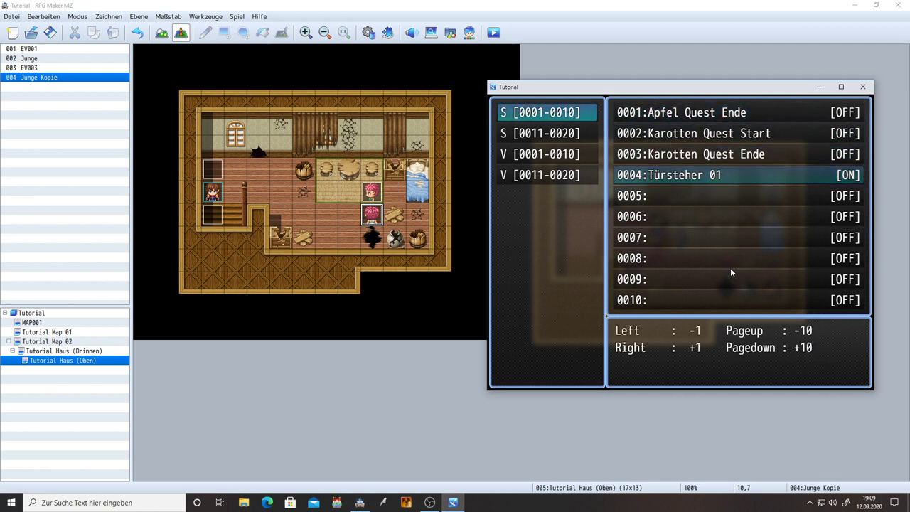
pyautogui.press('Escape')
pyautogui.press('Escape')
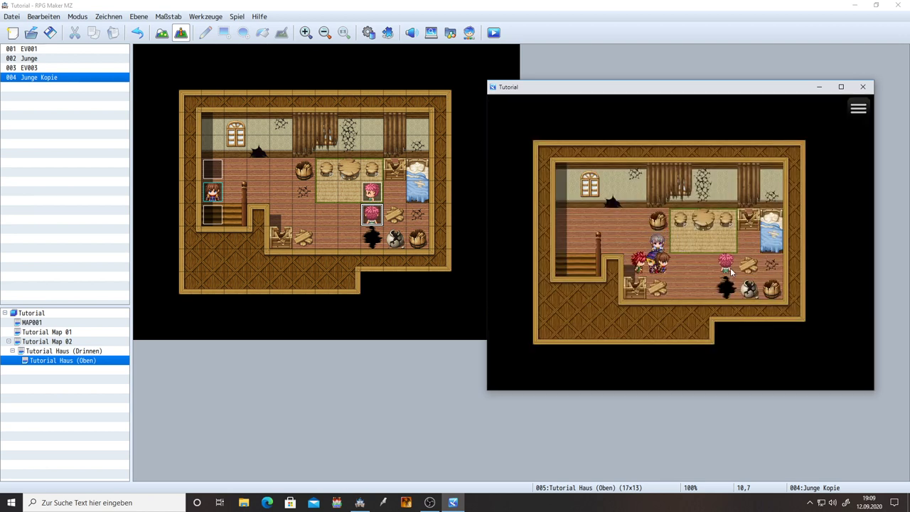
# Walk the party up beside the boy's new spot, then back along the rug.
pyautogui.press('Right')
pyautogui.press('Right')
pyautogui.press('Right')
pyautogui.press('Right')
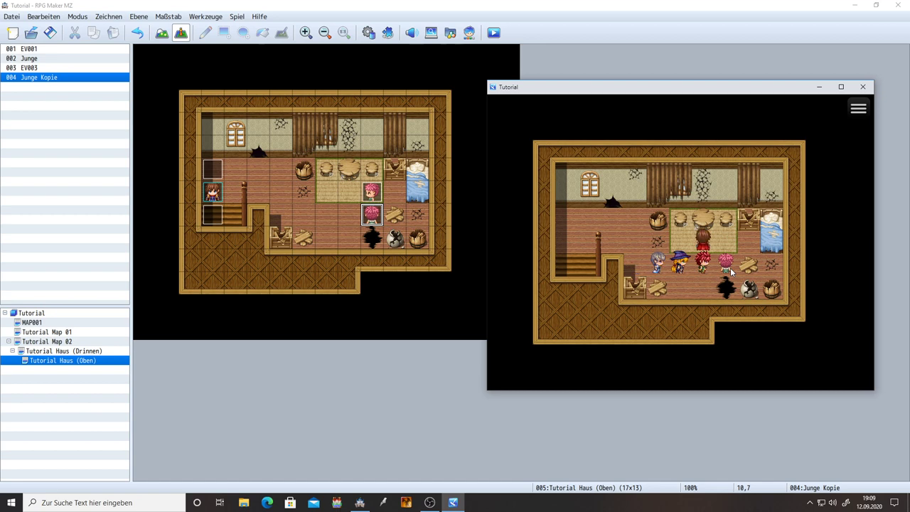
pyautogui.press('Up')
pyautogui.press('Left')
pyautogui.press('Left')
pyautogui.press('Left')
pyautogui.press('Left')
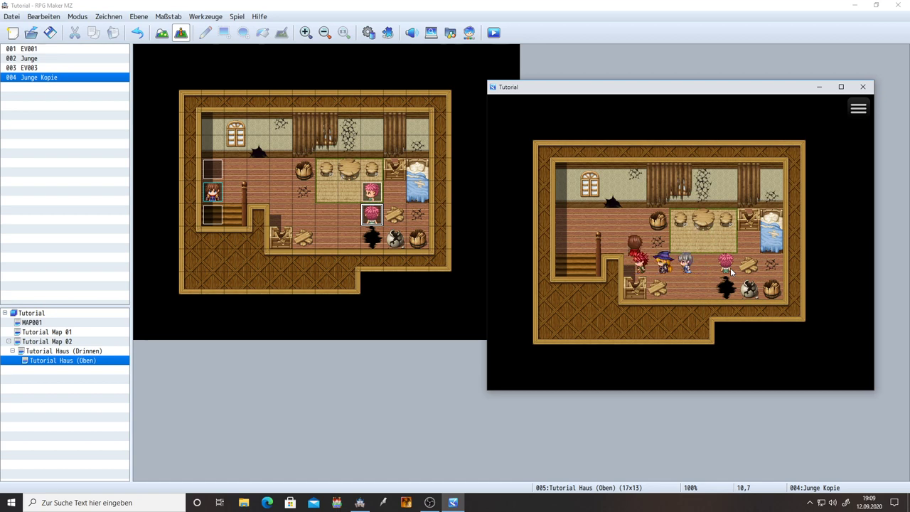
# Leave the upper floor by the stairs and return to check the boy's position.
pyautogui.press('Up')
pyautogui.press('Left')
pyautogui.press('Left')
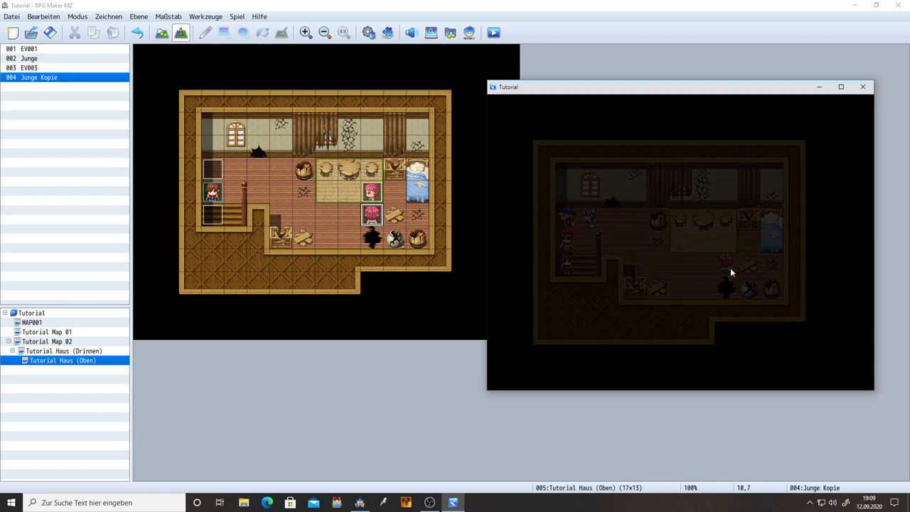
pyautogui.press('Down')
pyautogui.press('Down')
pyautogui.press('Down')
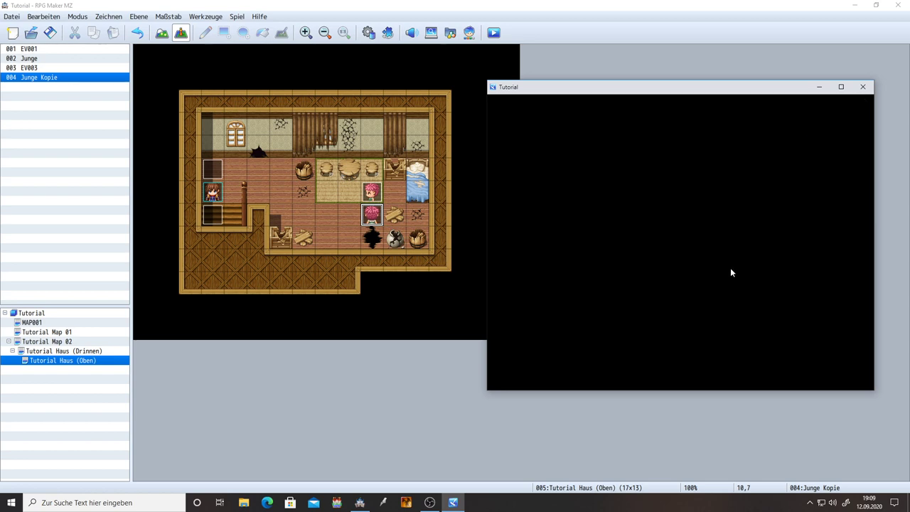
pyautogui.press('Right')
pyautogui.press('Right')
pyautogui.press('Right')
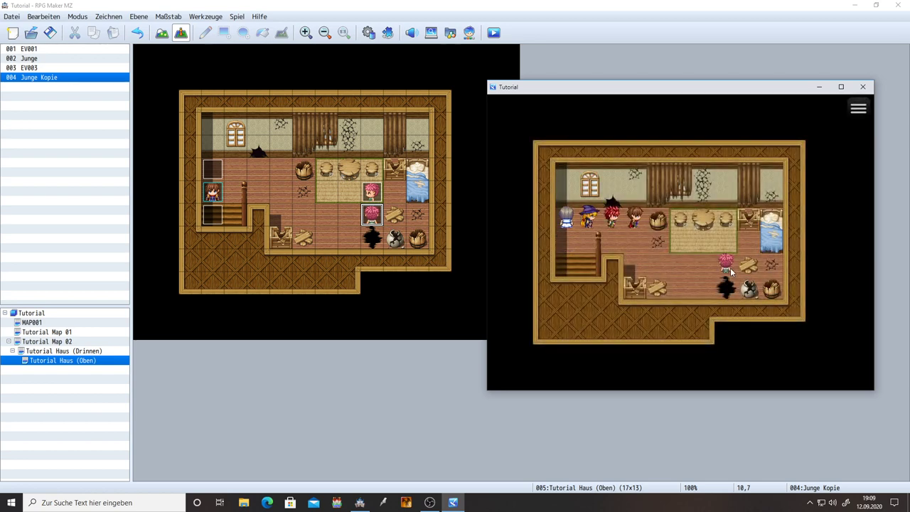
# Walk toward the table and turn switch 0004 Türsteher 01 off in the debug screen.
pyautogui.press('Down')
pyautogui.press('Right')
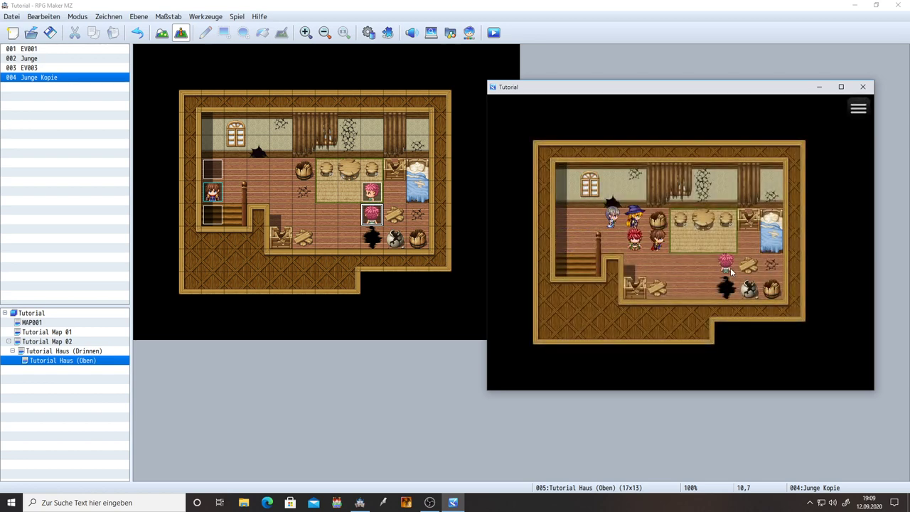
pyautogui.press('F9')
pyautogui.press('Return')
pyautogui.press('Down')
pyautogui.press('Down')
pyautogui.press('Down')
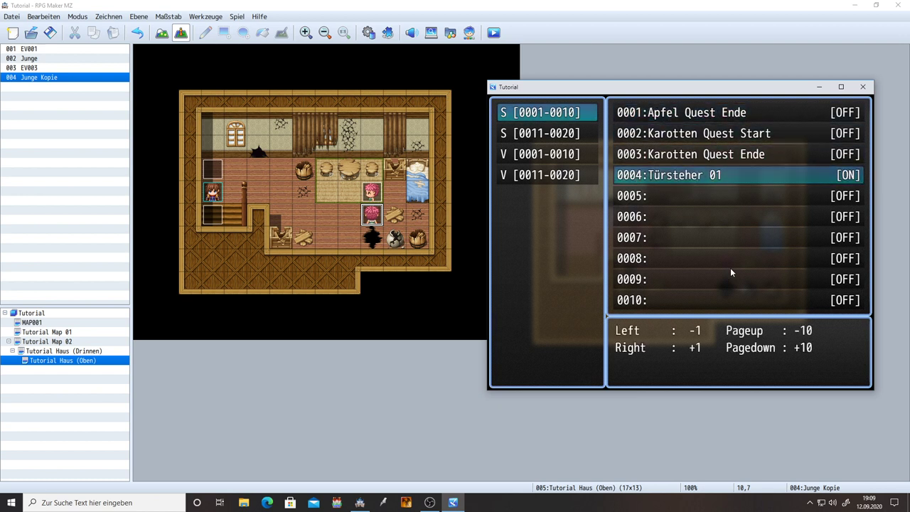
pyautogui.press('Escape')
pyautogui.press('Escape')
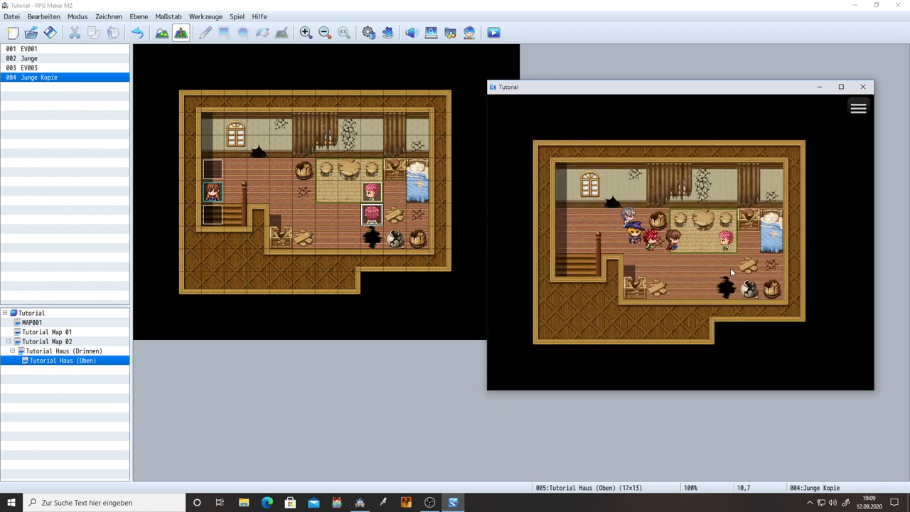
# Bring the party up to the boy at his original spot and turn switch 0004 Türsteher 01 back on.
pyautogui.press('Right')
pyautogui.press('Right')
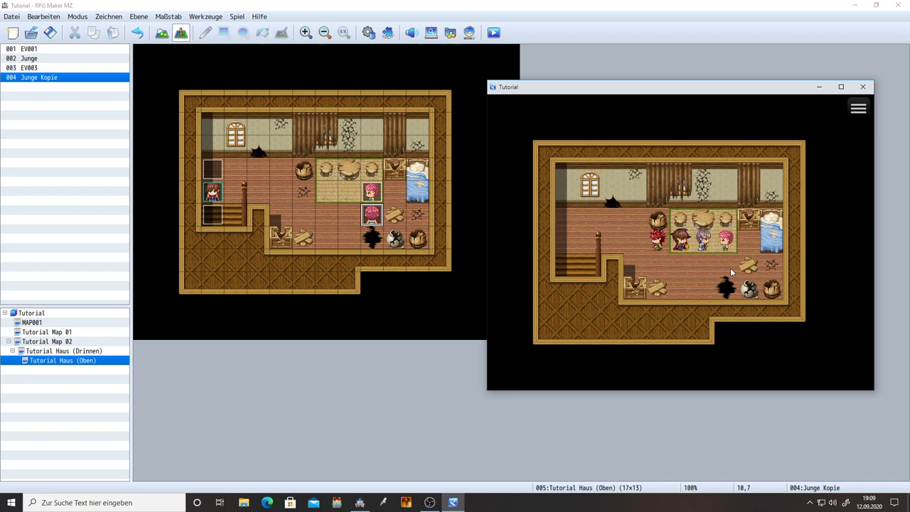
pyautogui.press('F9')
pyautogui.press('Return')
pyautogui.press('Down')
pyautogui.press('Down')
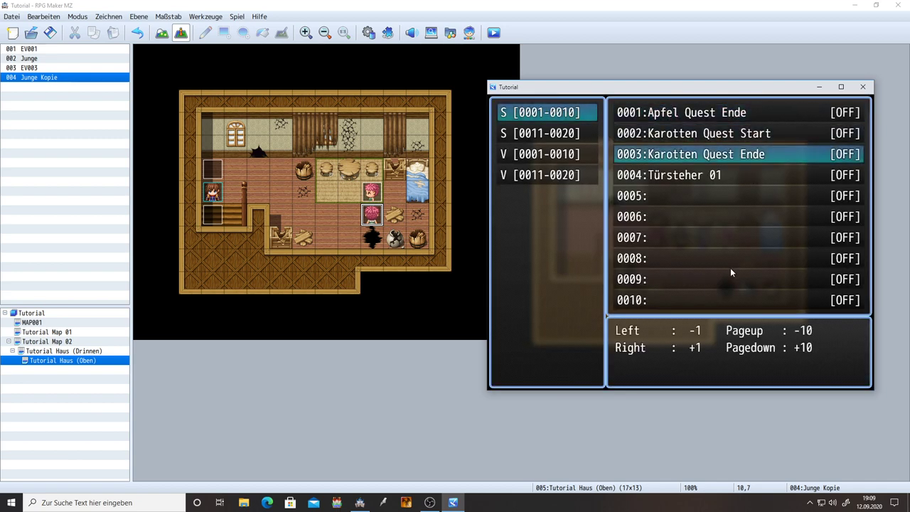
pyautogui.press('Down')
pyautogui.press('Return')
pyautogui.press('Escape')
pyautogui.press('Escape')
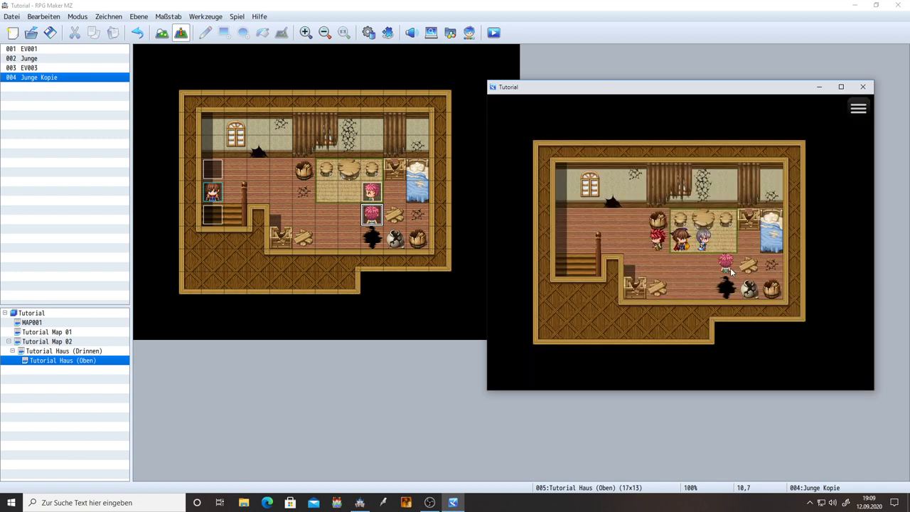
# Walk the party back and forth through the passage the boy used to block beside the table.
pyautogui.press('Right')
pyautogui.press('Down')
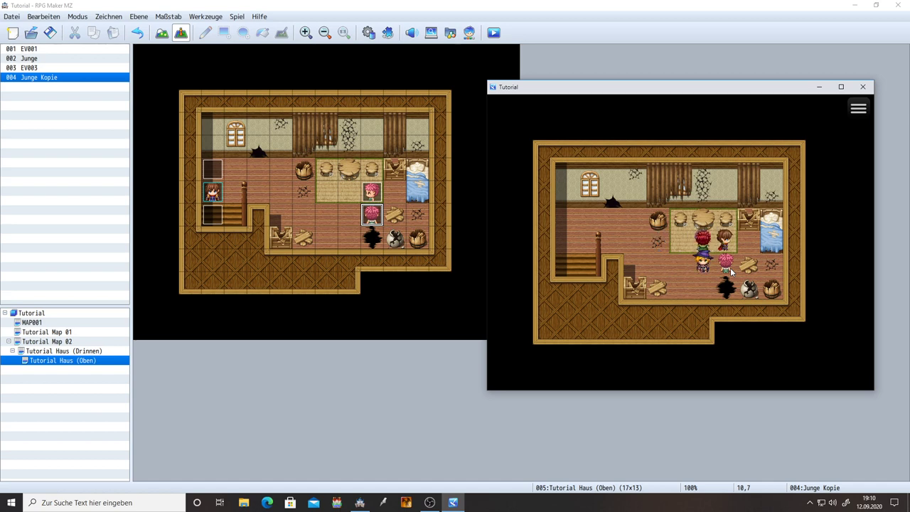
pyautogui.press('Left')
pyautogui.press('Left')
pyautogui.press('Down')
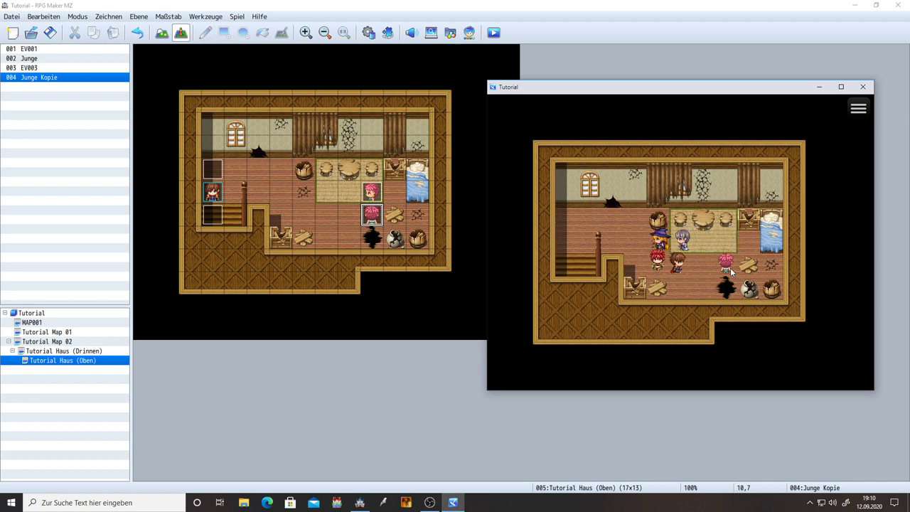
pyautogui.press('Up')
pyautogui.press('Right')
pyautogui.press('Right')
pyautogui.press('Right')
pyautogui.press('Right')
pyautogui.press('Down')
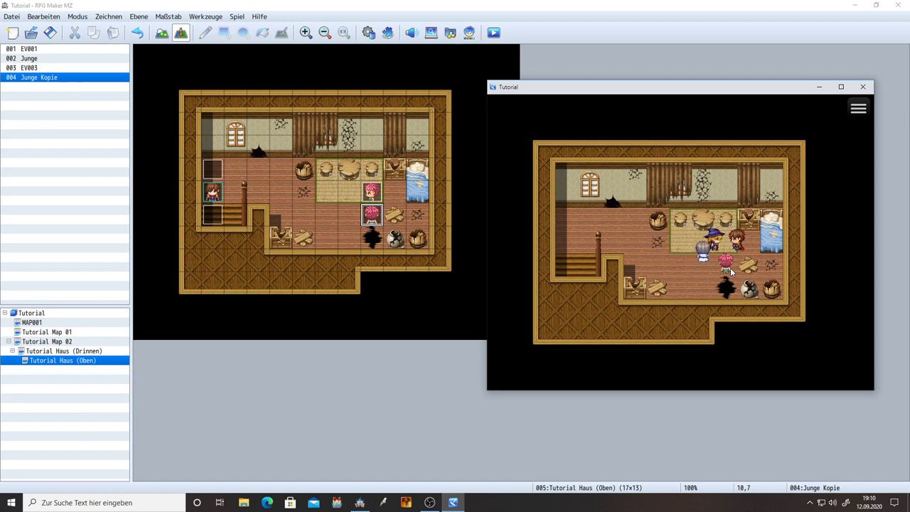
# Lead the party away from the bed side across the rug toward the staircase railing.
pyautogui.press('Left')
pyautogui.press('Left')
pyautogui.press('Left')
pyautogui.press('Left')
pyautogui.press('Left')
pyautogui.press('Left')
pyautogui.press('Left')
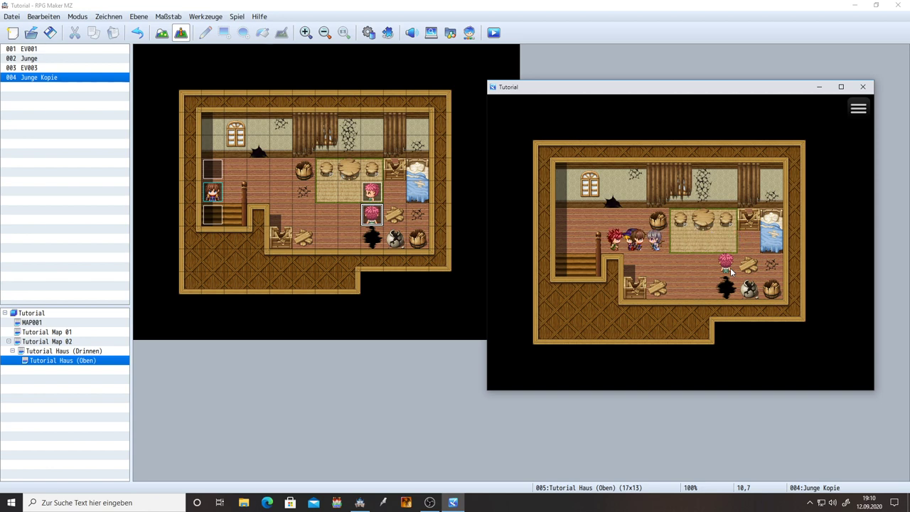
# Return to the rug and check the Türsteher 01 switch again in the debug screen.
pyautogui.press('Right')
pyautogui.press('Right')
pyautogui.press('Right')
pyautogui.press('F9')
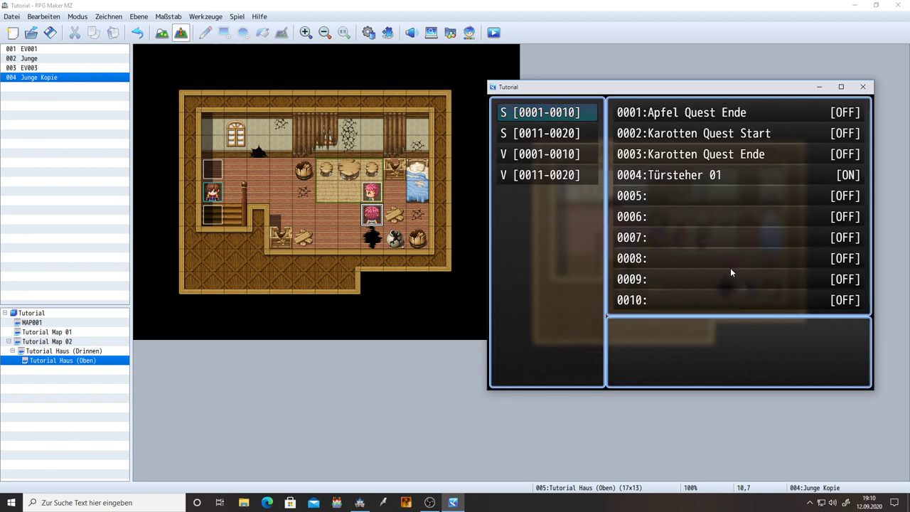
pyautogui.press('Return')
pyautogui.press('Down')
pyautogui.press('Down')
pyautogui.press('Down')
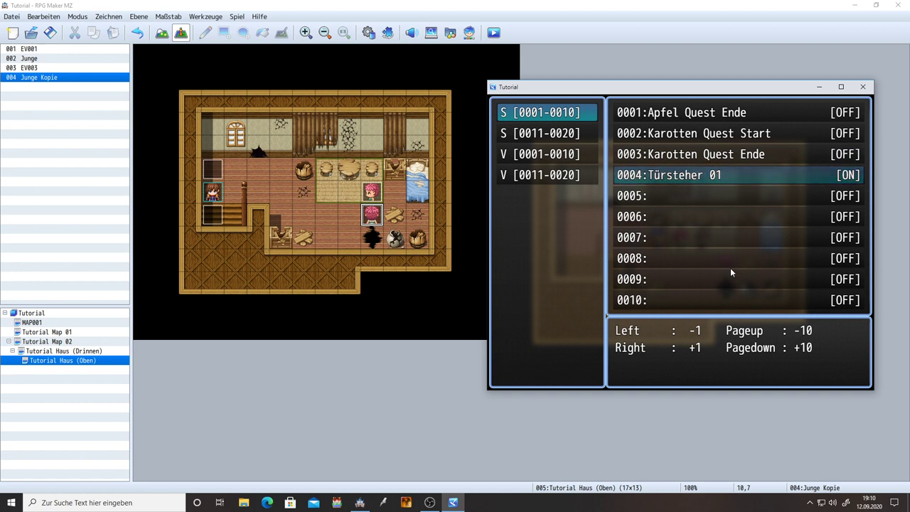
pyautogui.press('Escape')
pyautogui.press('Escape')
# Circle the party around the rug and the floor below it, finishing beside the boy.
pyautogui.press('Left')
pyautogui.press('Left')
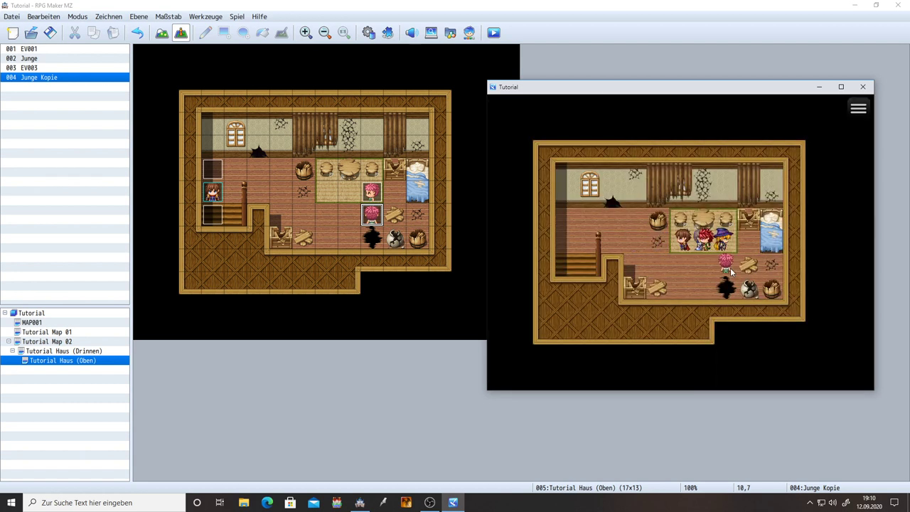
pyautogui.press('Down')
pyautogui.press('Down')
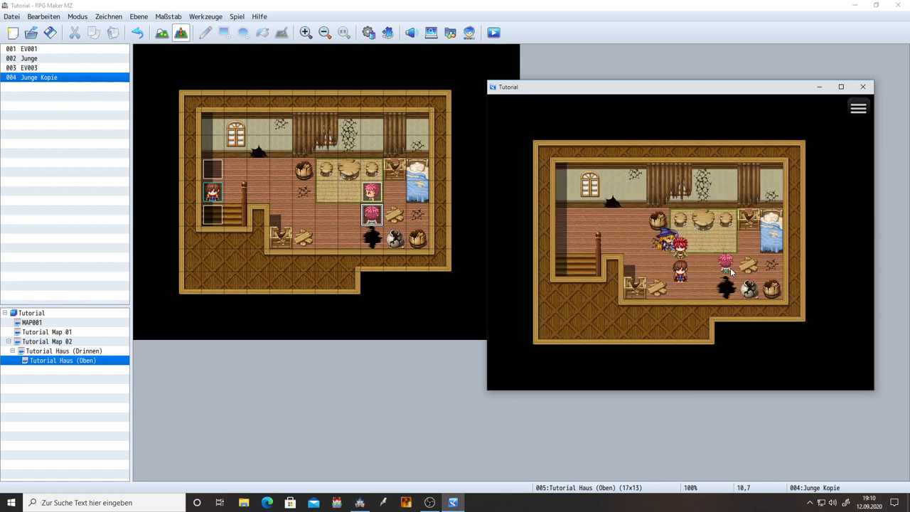
pyautogui.press('Up')
pyautogui.press('Up')
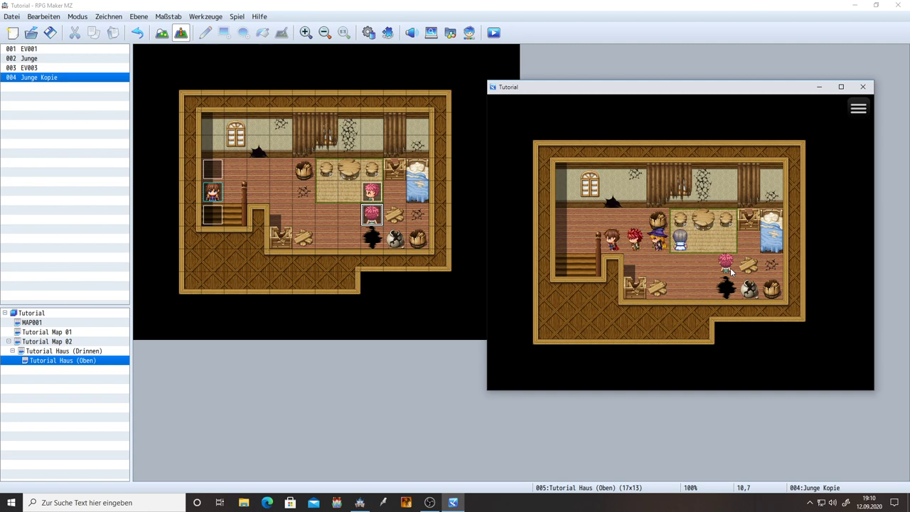
pyautogui.press('Left')
pyautogui.press('Left')
pyautogui.press('Left')
pyautogui.press('Left')
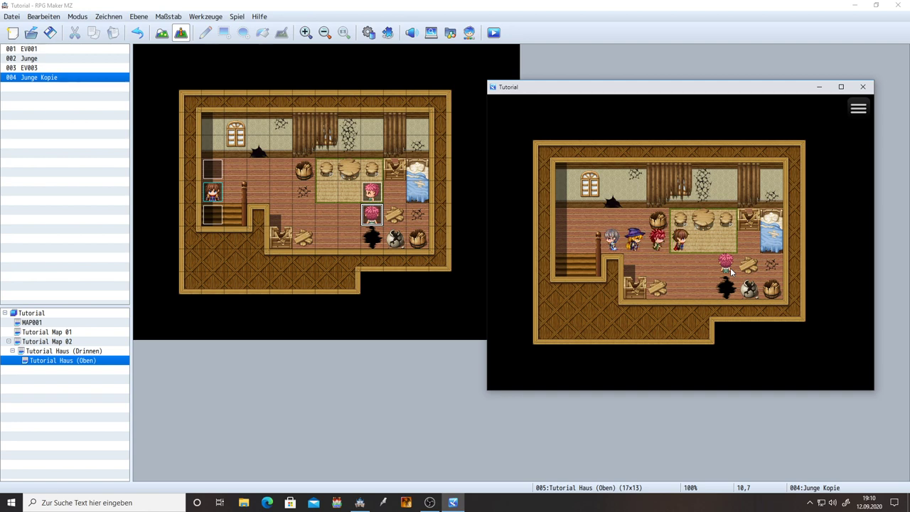
pyautogui.press('Right')
pyautogui.press('Right')
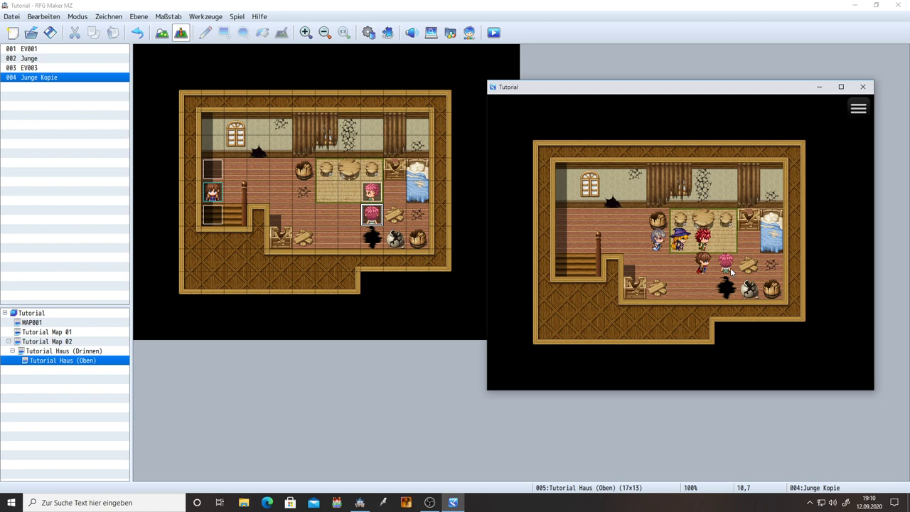
# Recheck switch 0004 Türsteher 01 in the debug screen while standing beside the boy, then resume the game.
pyautogui.press('F9')
pyautogui.press('Return')
pyautogui.press('Down')
pyautogui.press('Down')
pyautogui.press('Down')
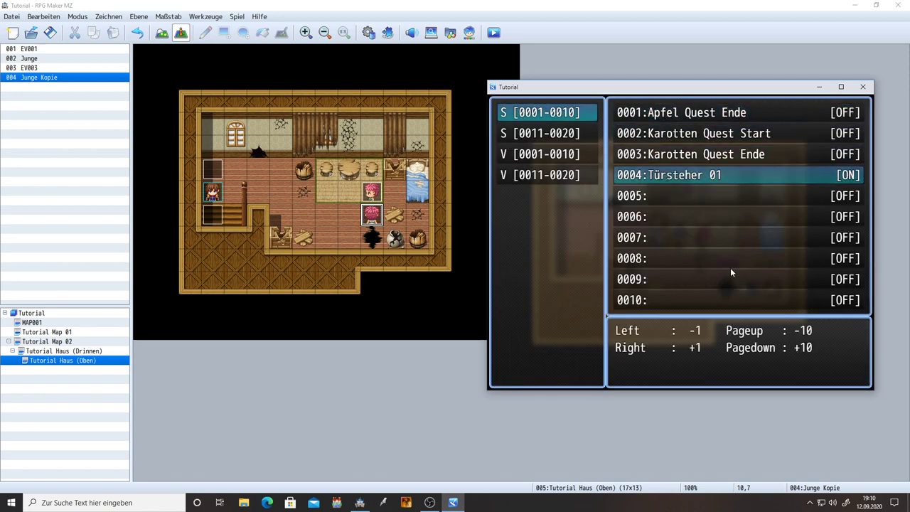
pyautogui.press('Escape')
pyautogui.press('Escape')
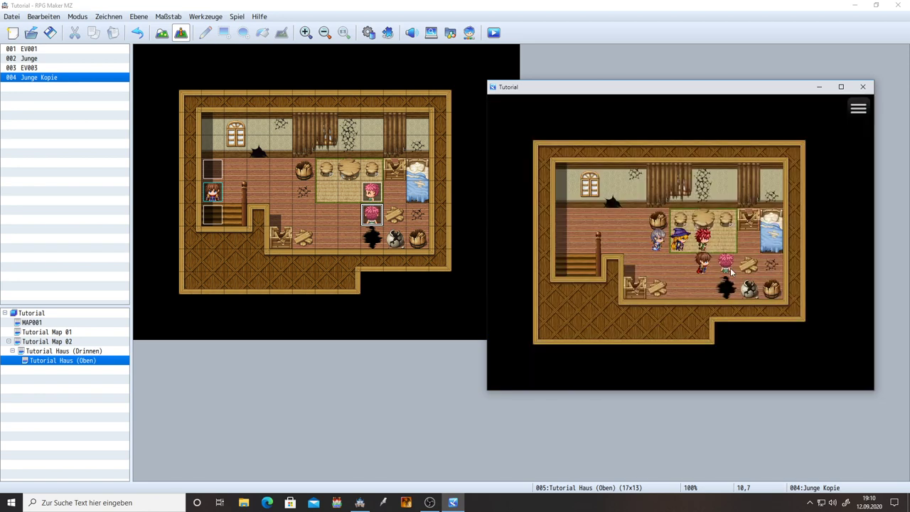
# Take the stairs down to the ground floor and come back up to verify the boy's position again.
pyautogui.press('Left')
pyautogui.press('Left')
pyautogui.press('Left')
pyautogui.press('Up')
pyautogui.press('Up')
pyautogui.press('Left')
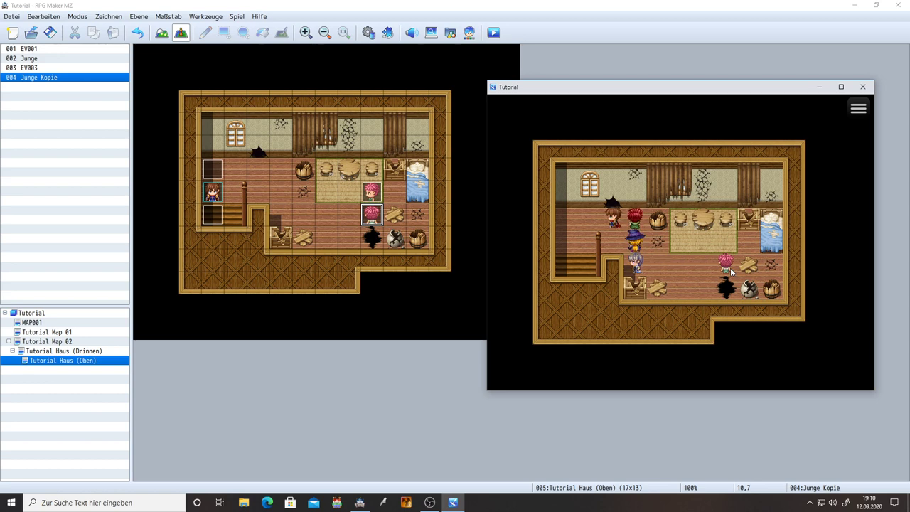
pyautogui.press('Left')
pyautogui.press('Left')
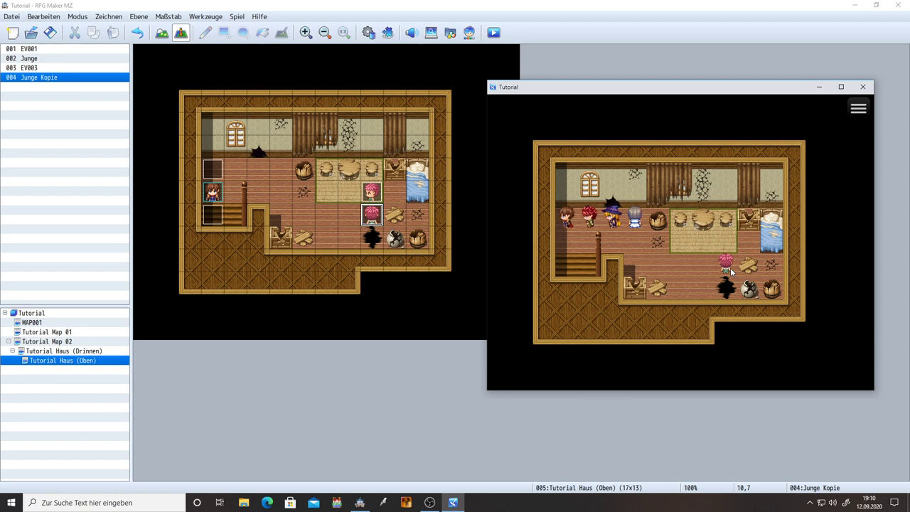
pyautogui.press('Down')
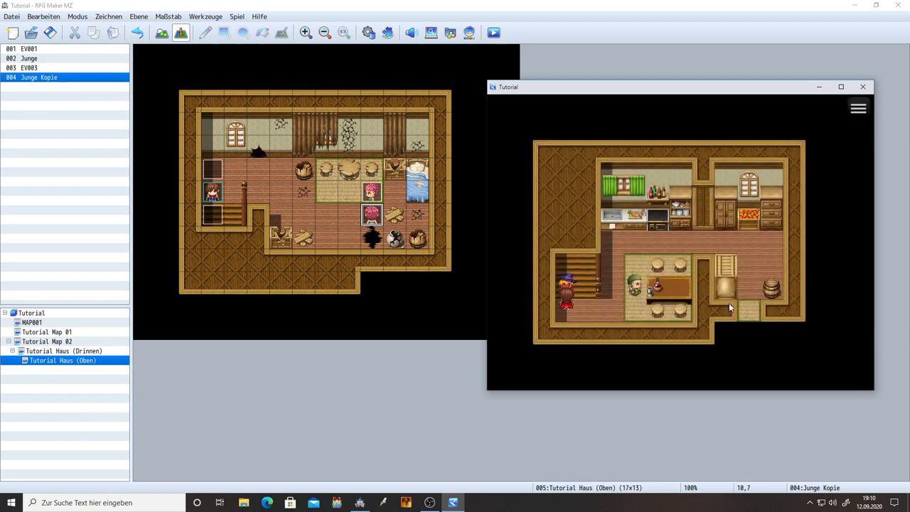
pyautogui.press('Up')
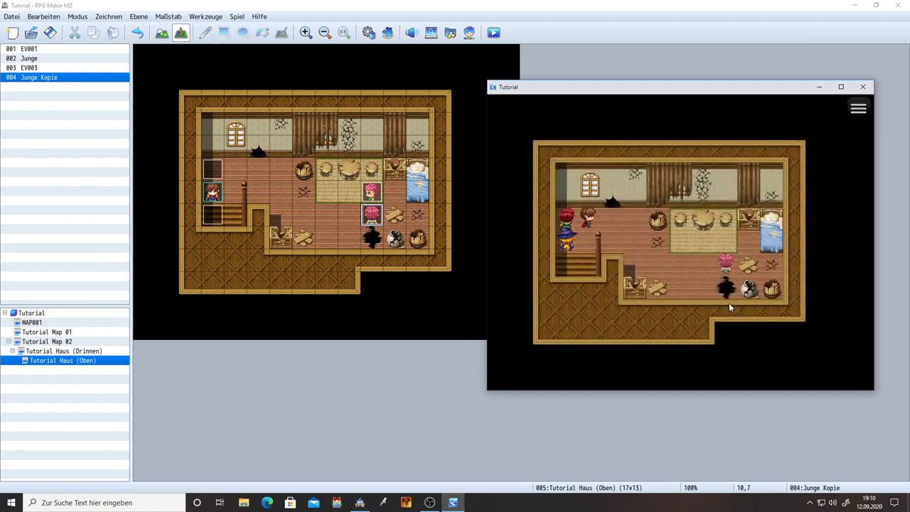
# Walk the party from the stairs across the room to the boy's left side, then end the playtest.
pyautogui.press('Right')
pyautogui.press('Right')
pyautogui.press('Down')
pyautogui.press('Down')
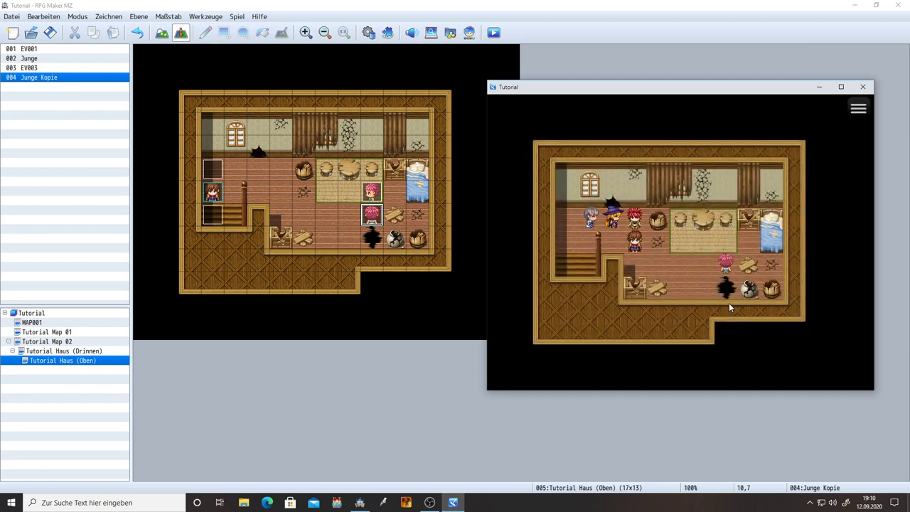
pyautogui.press('Right')
pyautogui.press('Right')
pyautogui.press('Right')
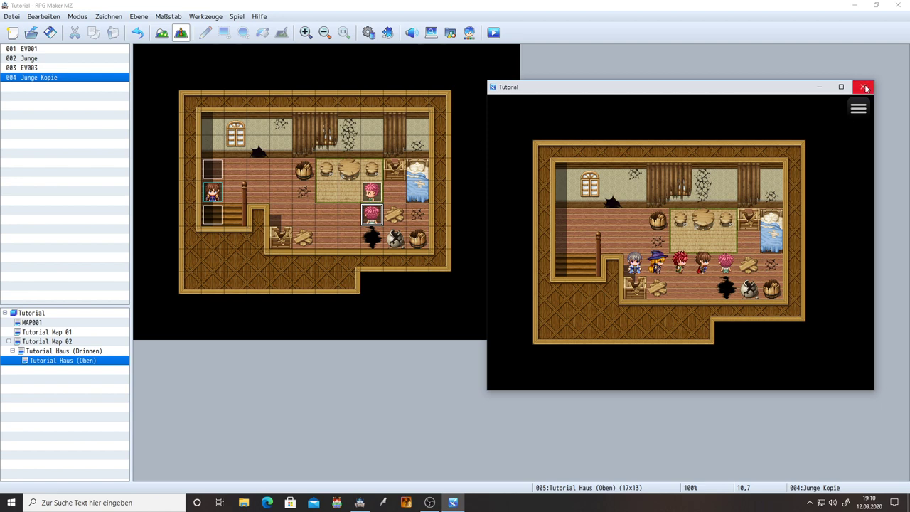
pyautogui.click(865, 88)
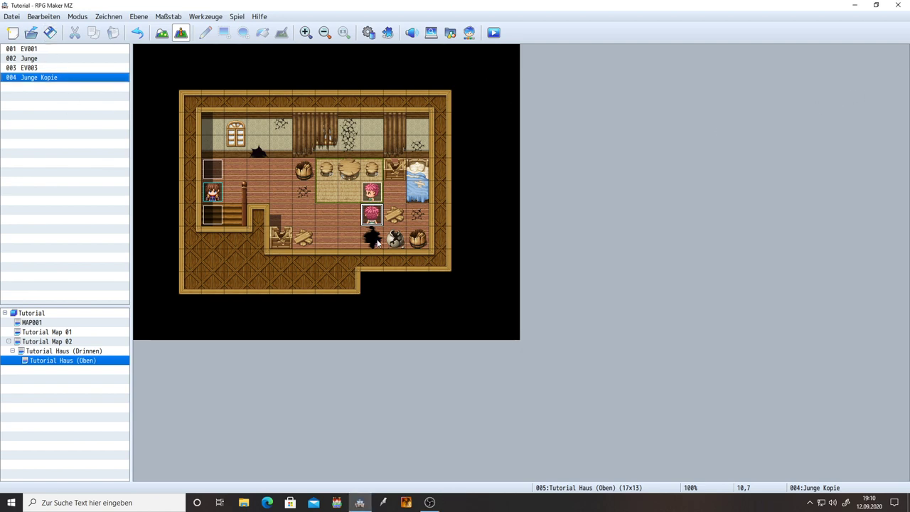
# Start a fresh playtest with a new game and walk the party to the tile directly below the boy.
pyautogui.click(373, 201)
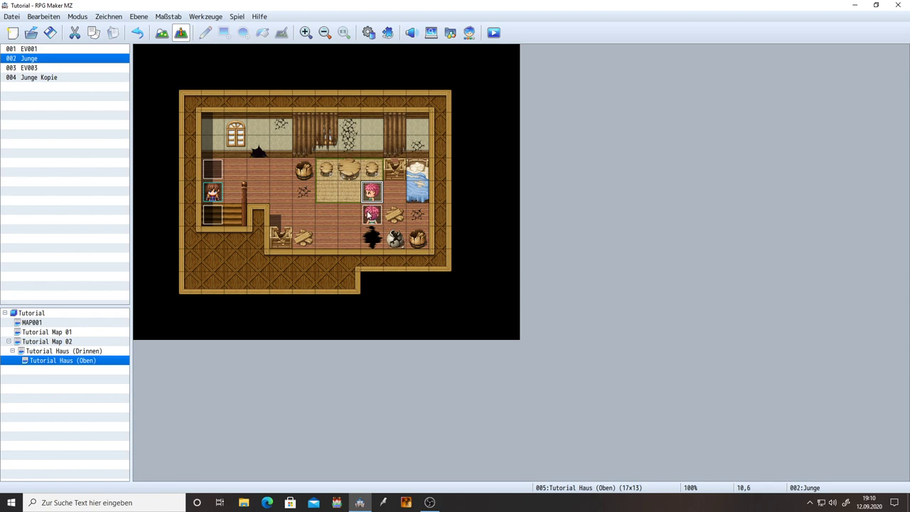
pyautogui.click(493, 32)
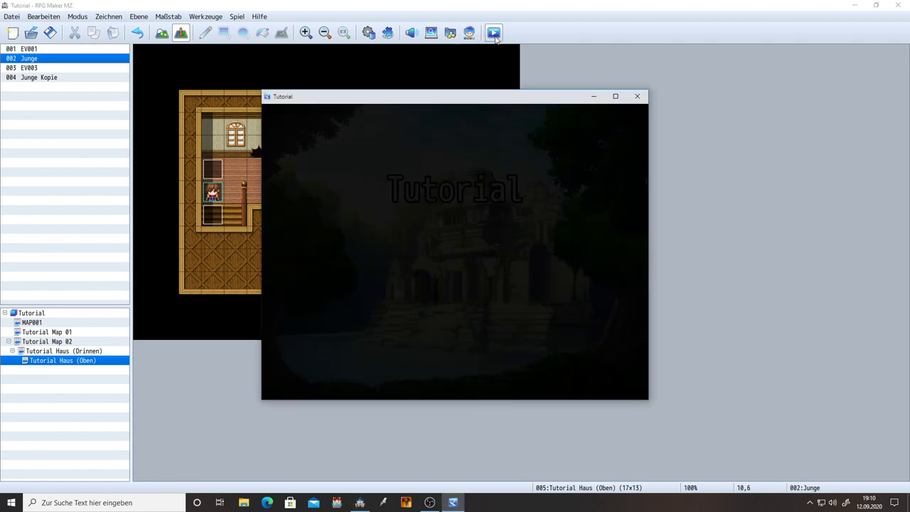
pyautogui.press('Up')
pyautogui.press('Return')
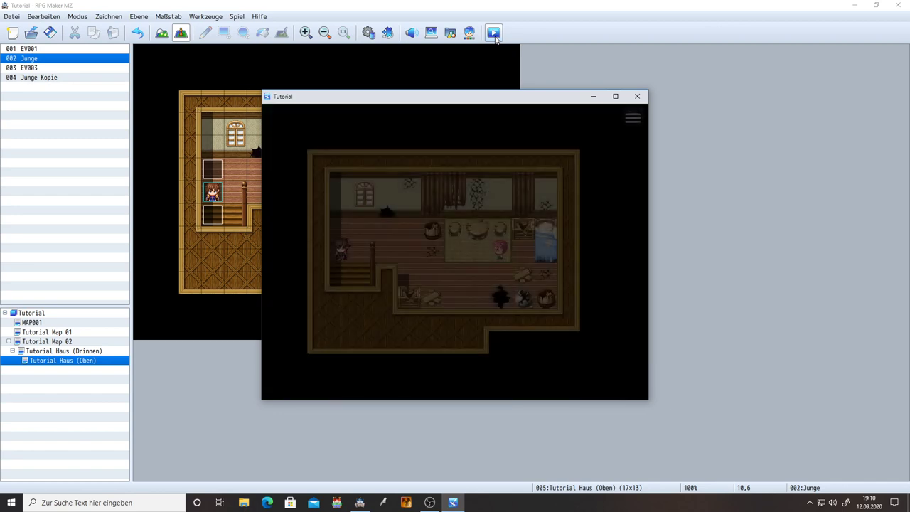
pyautogui.press('Up')
pyautogui.press('Right')
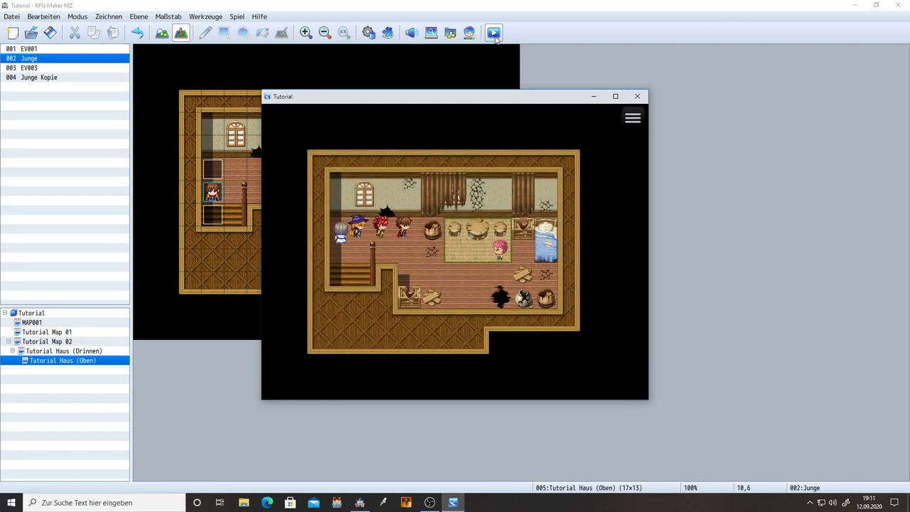
pyautogui.press('Down')
pyautogui.press('Right')
pyautogui.press('Up')
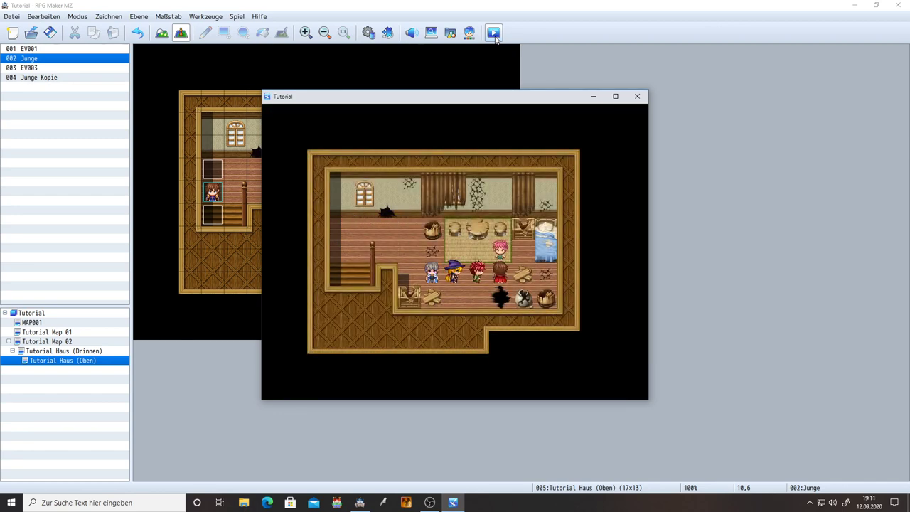
# Talk to the boy from below, advance through his dialogue to test his blocked path, and close the playtest.
pyautogui.press('Return')
pyautogui.press('Return')
pyautogui.press('Return')
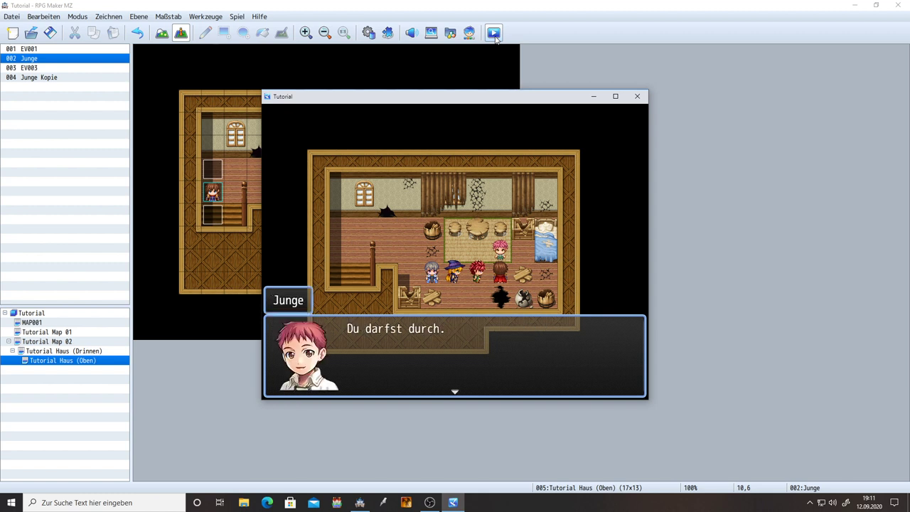
pyautogui.press('Return')
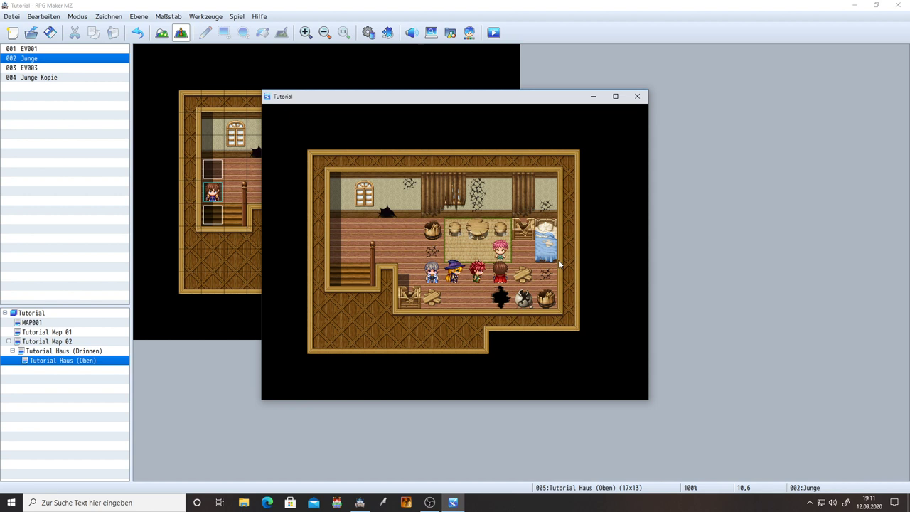
pyautogui.click(637, 96)
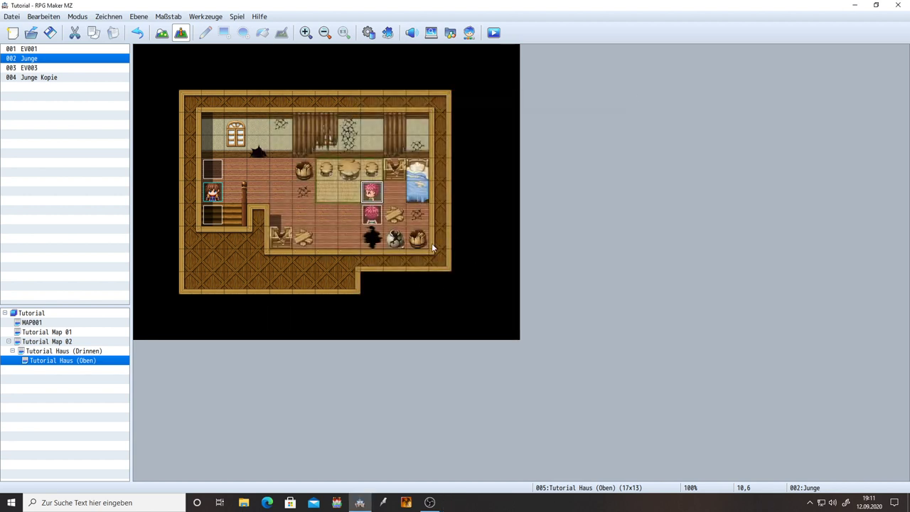
# Open the Junge event and start a conditional branch directly before its movement route on page 1.
pyautogui.doubleClick(370, 192)
pyautogui.click(496, 254)
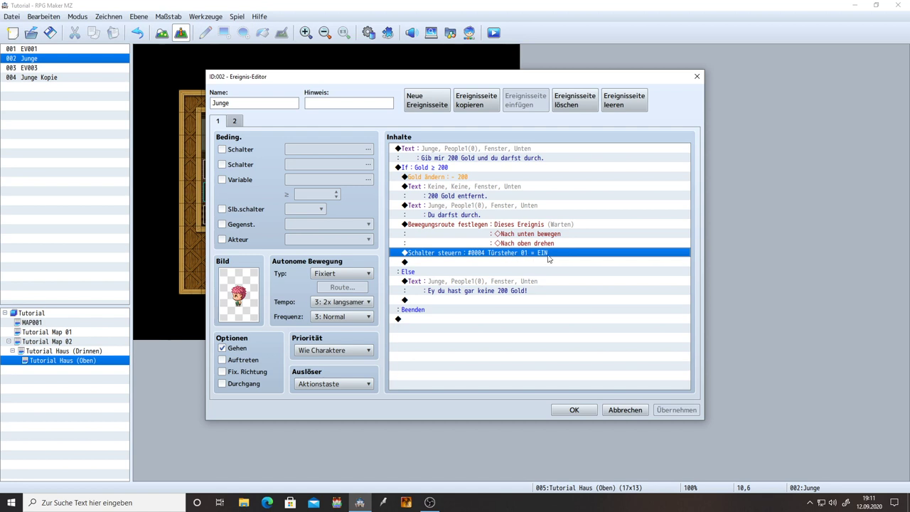
pyautogui.click(497, 226)
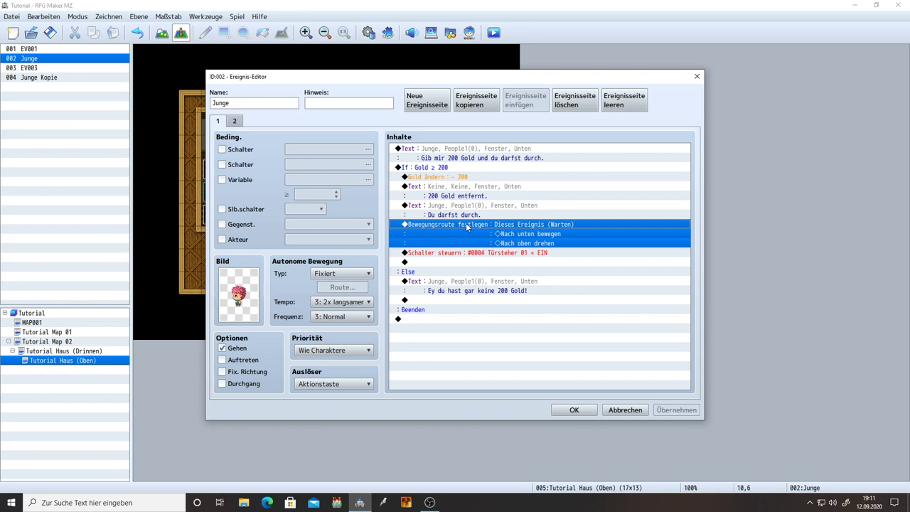
pyautogui.press('Insert')
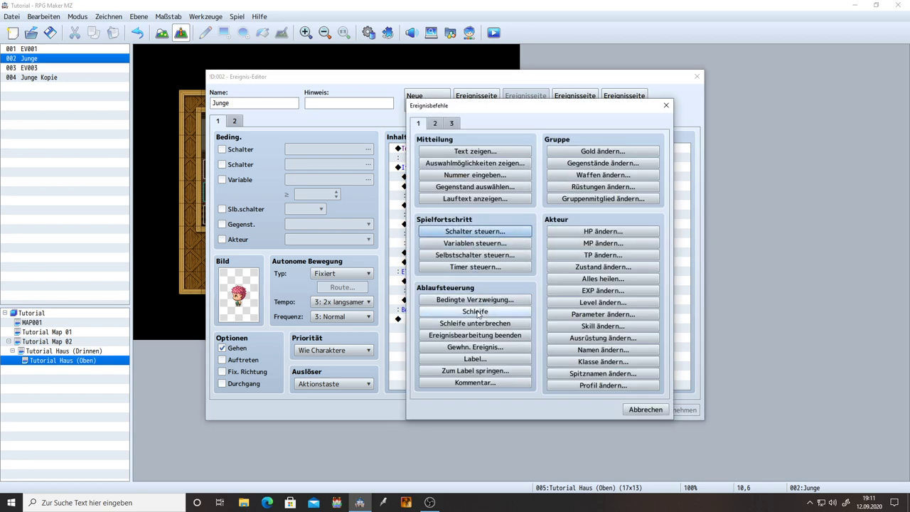
pyautogui.click(475, 299)
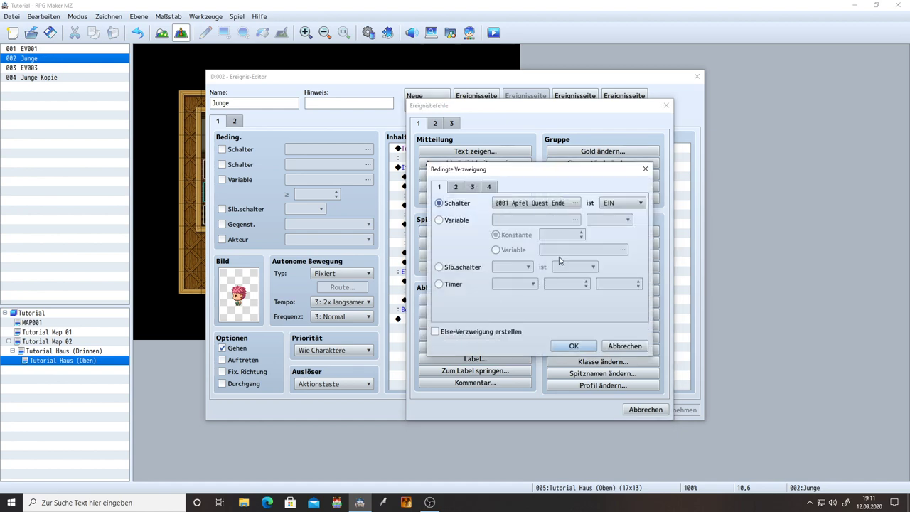
# Set the branch condition to character Spieler facing Oben, without an else branch, and save the event.
pyautogui.click(472, 189)
pyautogui.click(490, 188)
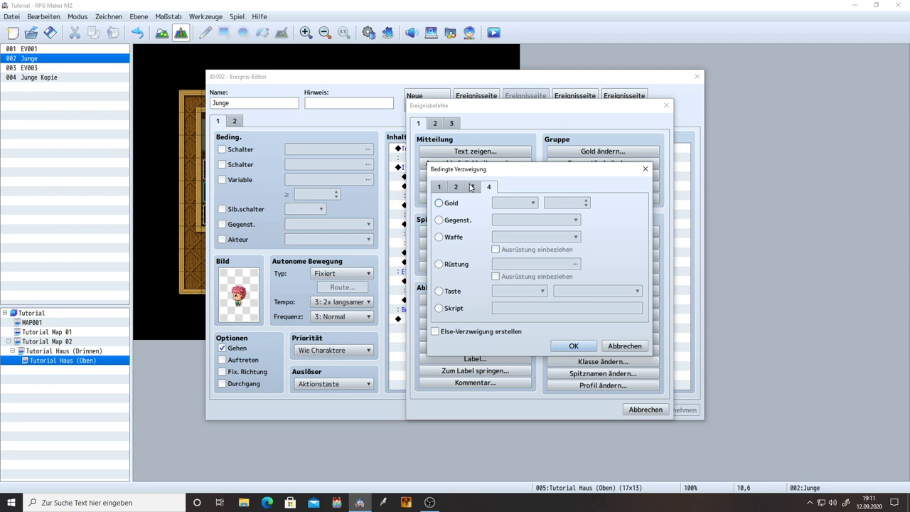
pyautogui.click(472, 189)
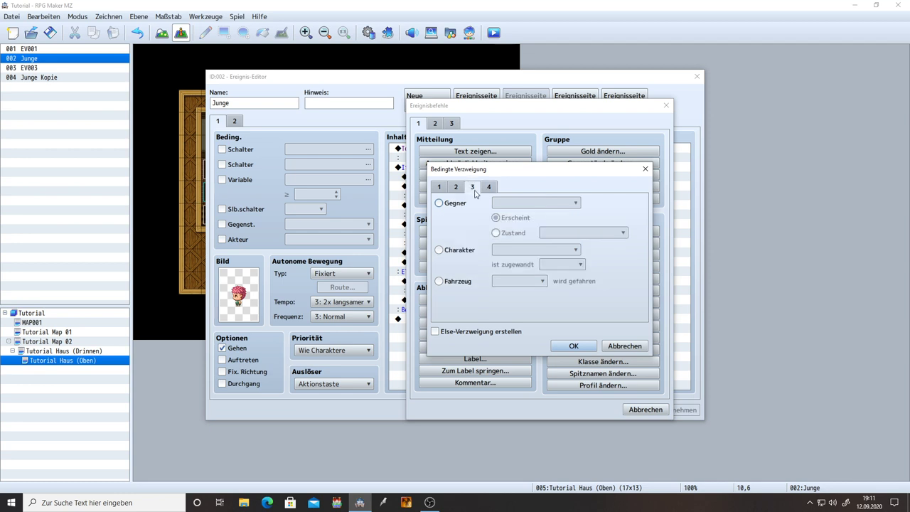
pyautogui.click(452, 250)
pyautogui.click(519, 252)
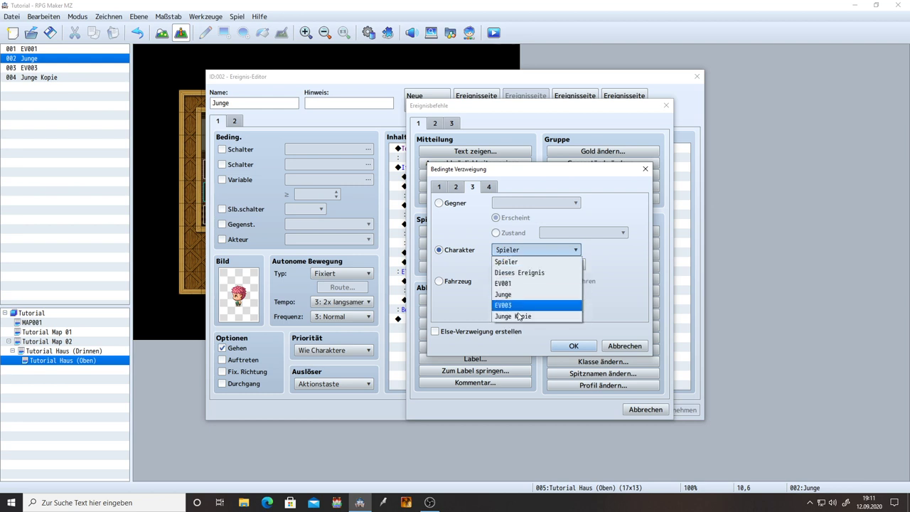
pyautogui.click(522, 262)
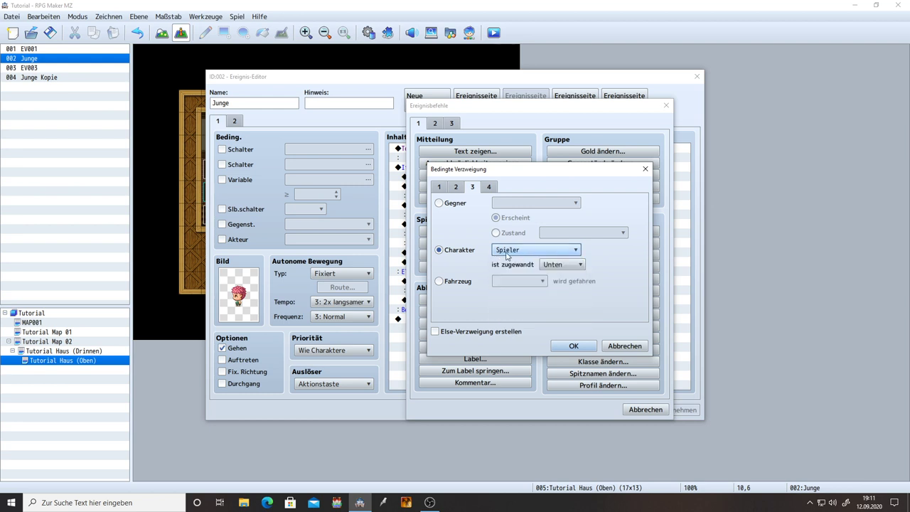
pyautogui.click(559, 266)
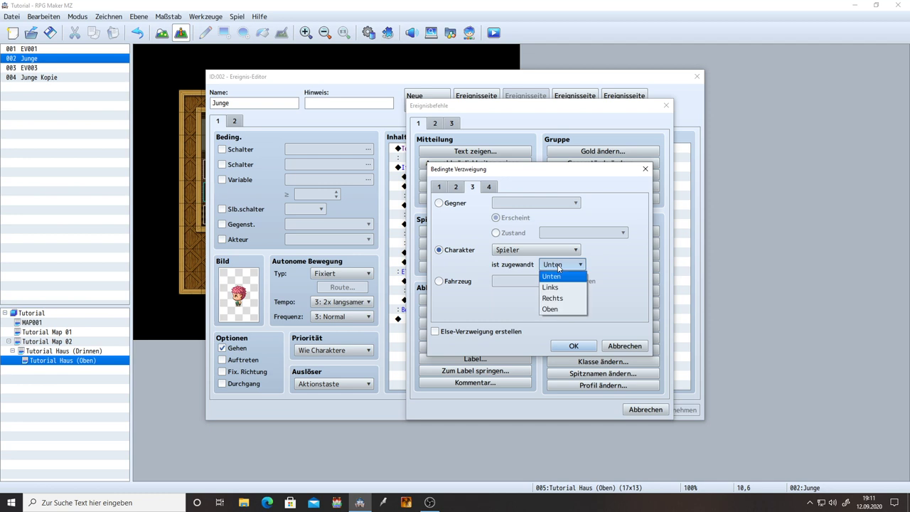
pyautogui.click(561, 310)
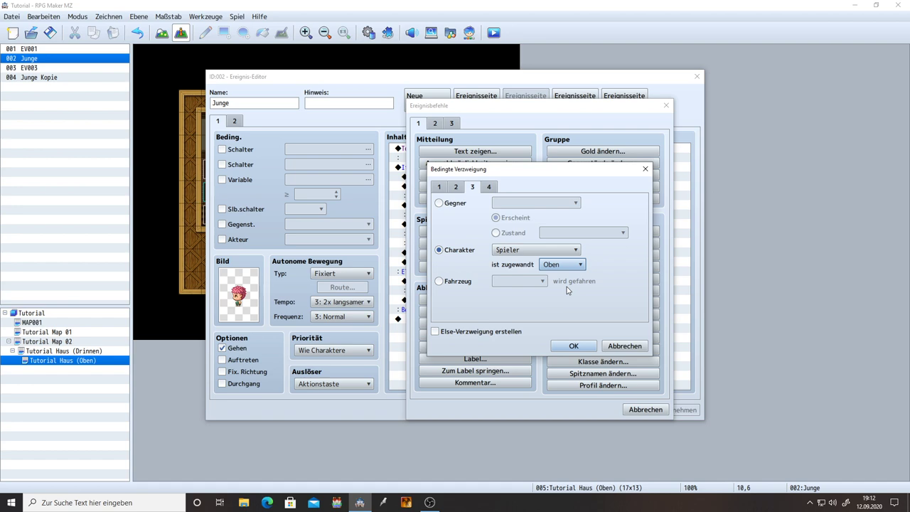
pyautogui.click(574, 345)
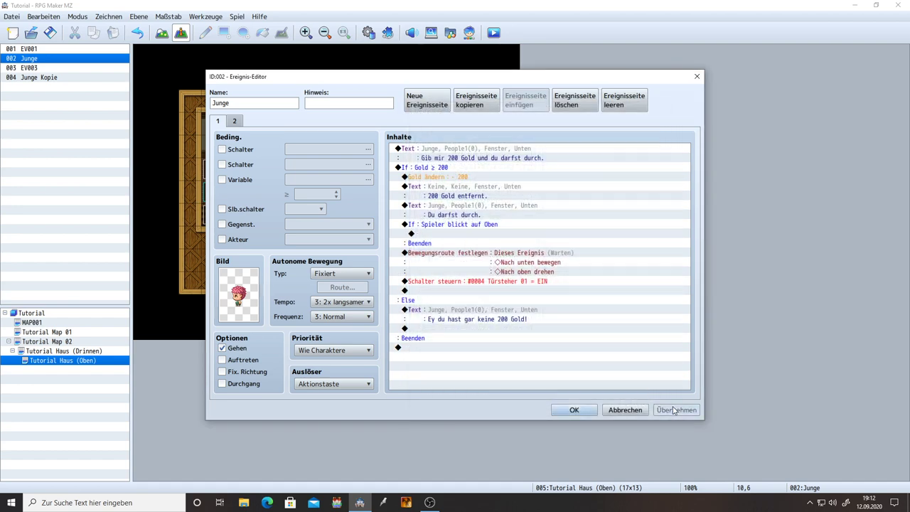
pyautogui.click(574, 411)
# Reopen the Junge event and add a movement route for Spieler with Nach links bewegen inside the facing-up branch.
pyautogui.click(375, 204)
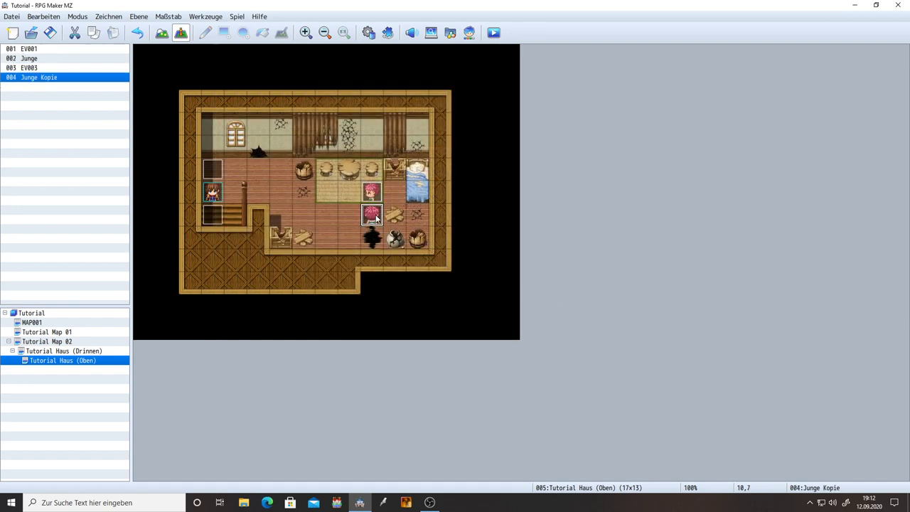
pyautogui.click(377, 191)
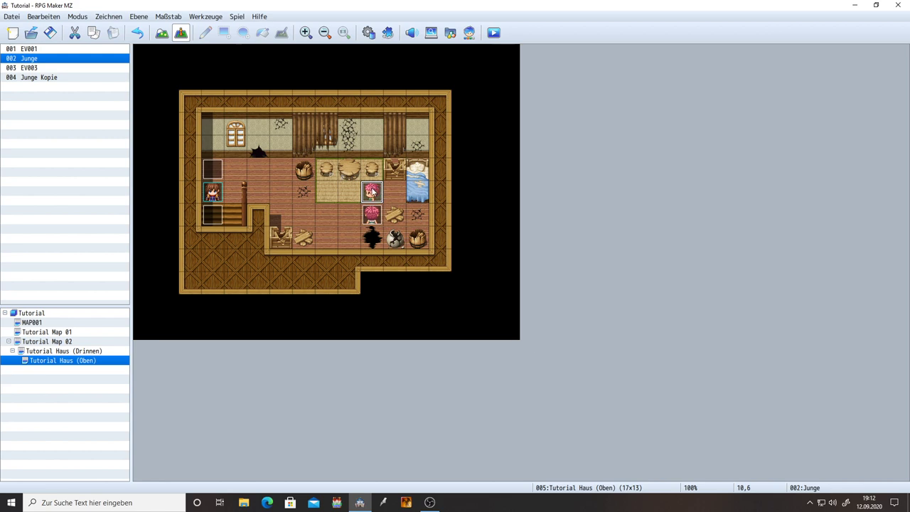
pyautogui.doubleClick(372, 191)
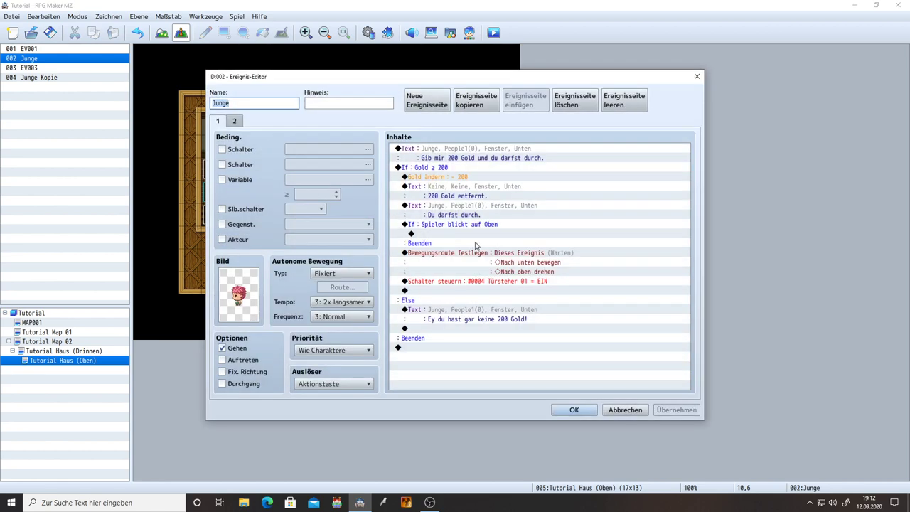
pyautogui.click(457, 226)
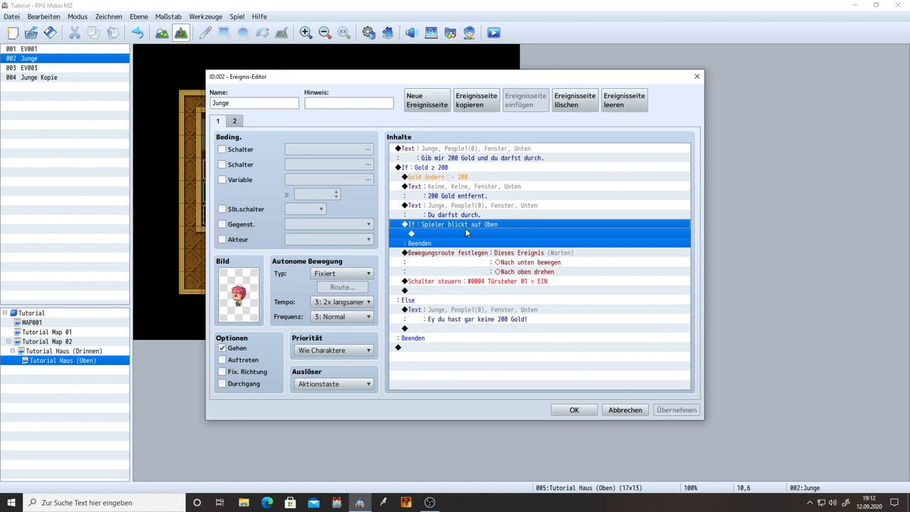
pyautogui.click(458, 234)
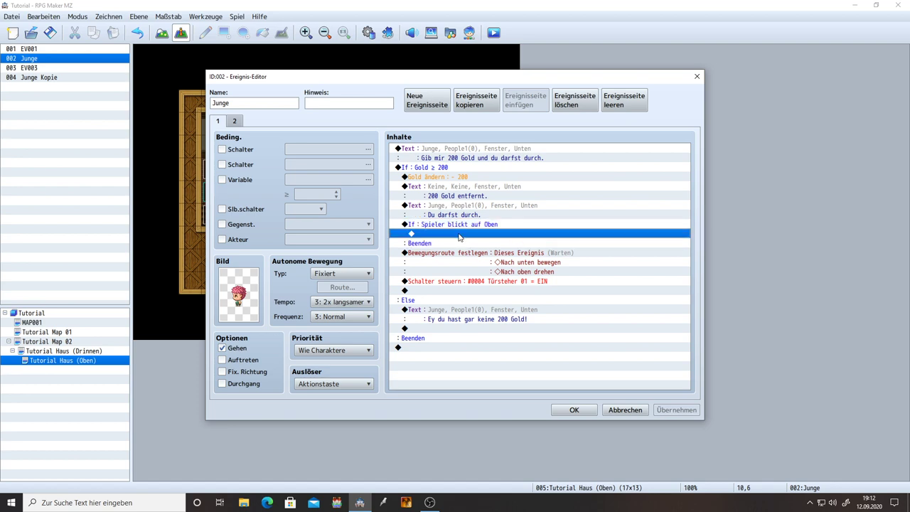
pyautogui.doubleClick(458, 237)
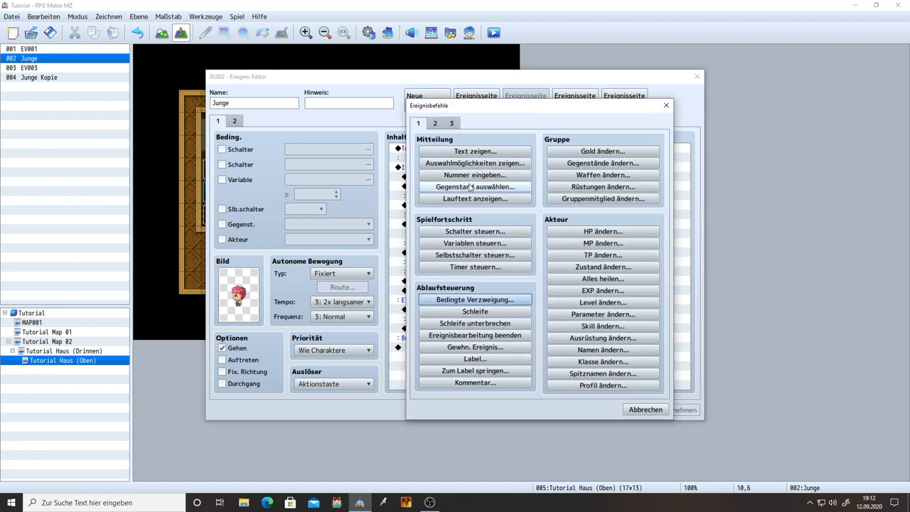
pyautogui.click(435, 126)
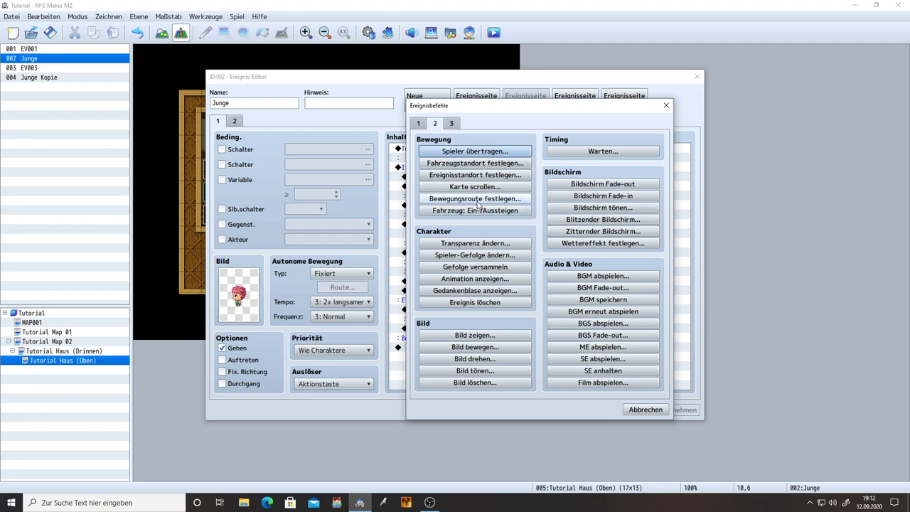
pyautogui.click(475, 199)
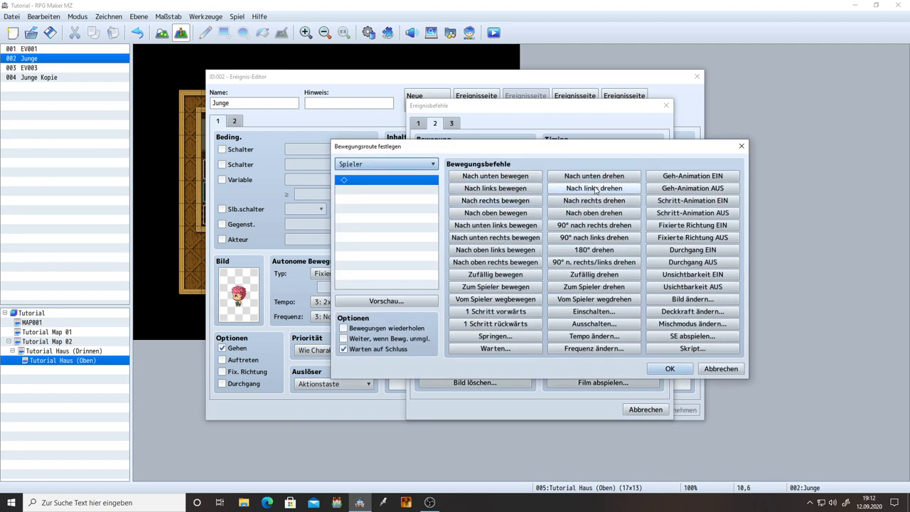
pyautogui.click(500, 189)
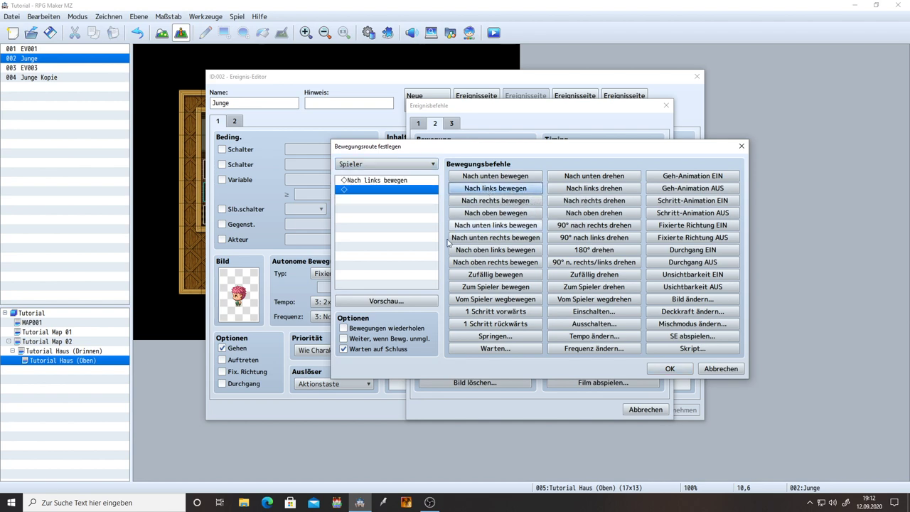
pyautogui.click(668, 369)
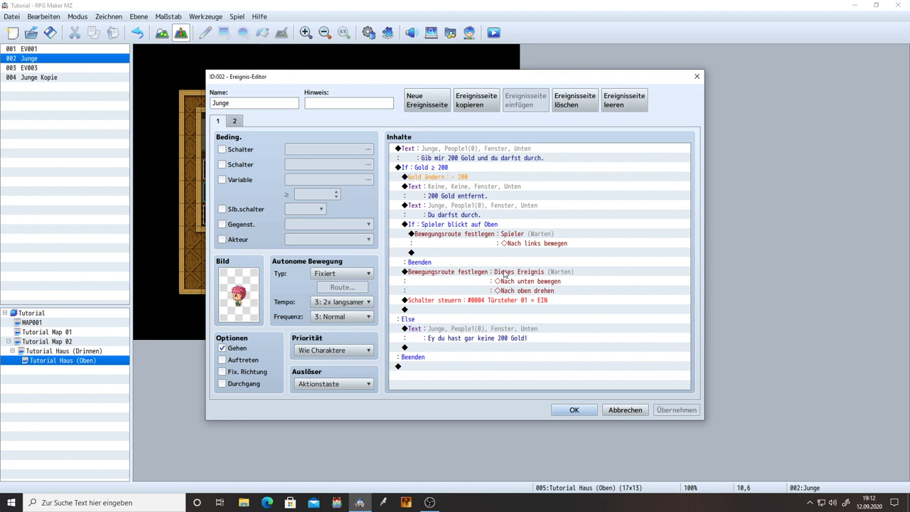
# Insert a Gefolge versammeln command between the facing-up branch and the boy's own movement route.
pyautogui.click(462, 273)
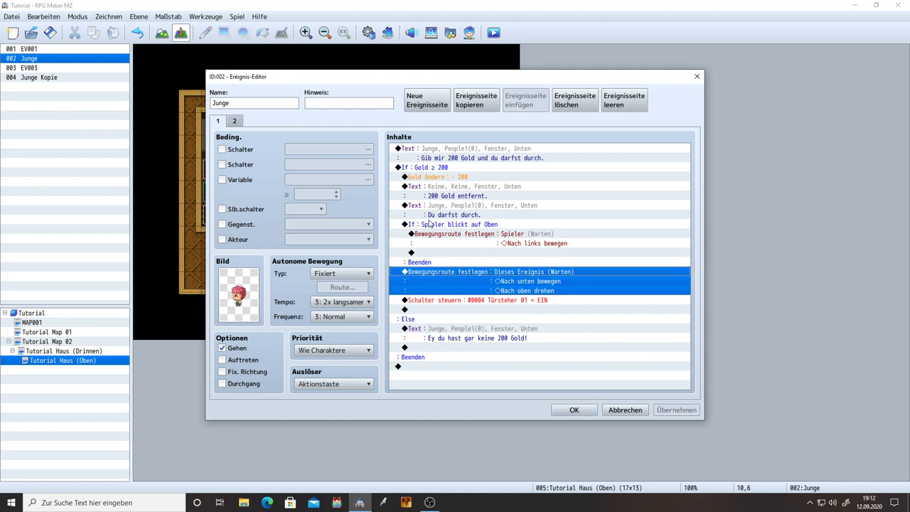
pyautogui.click(426, 226)
pyautogui.doubleClick(489, 278)
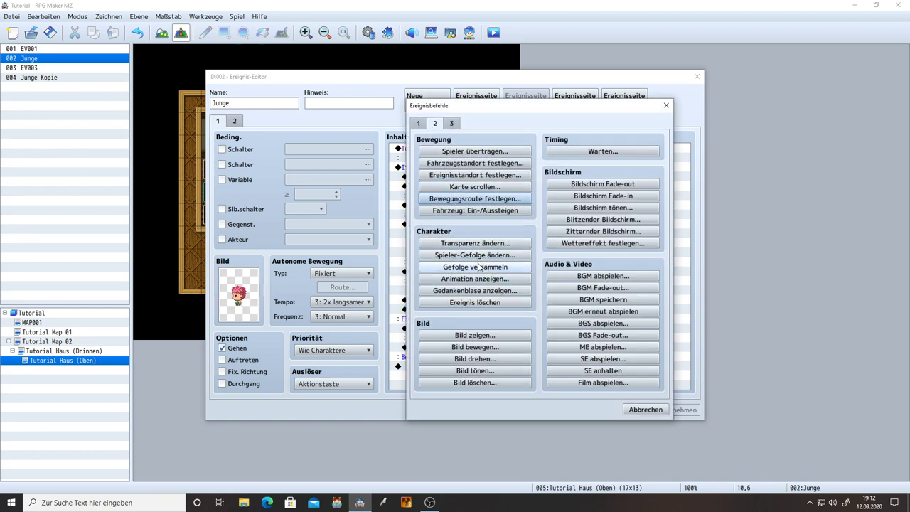
pyautogui.click(477, 269)
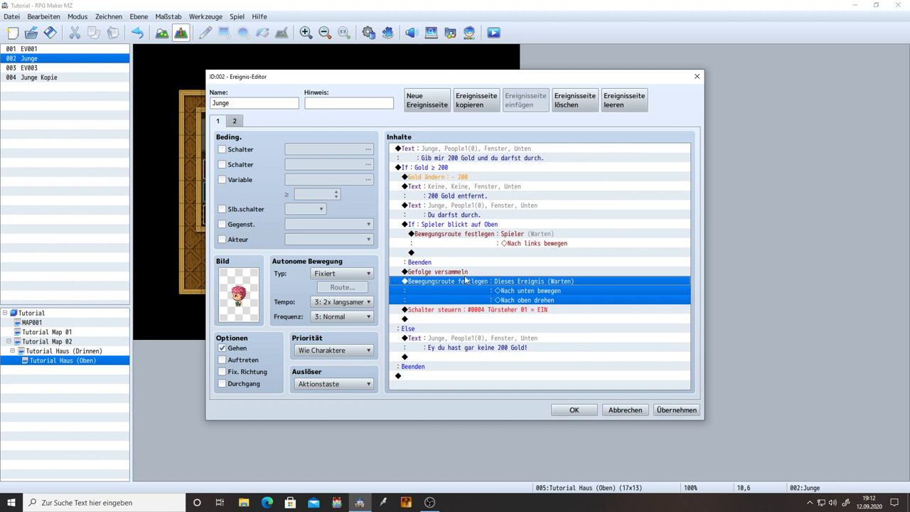
# Delete the Gefolge versammeln command from page 1 of the Junge event and save the event.
pyautogui.click(461, 275)
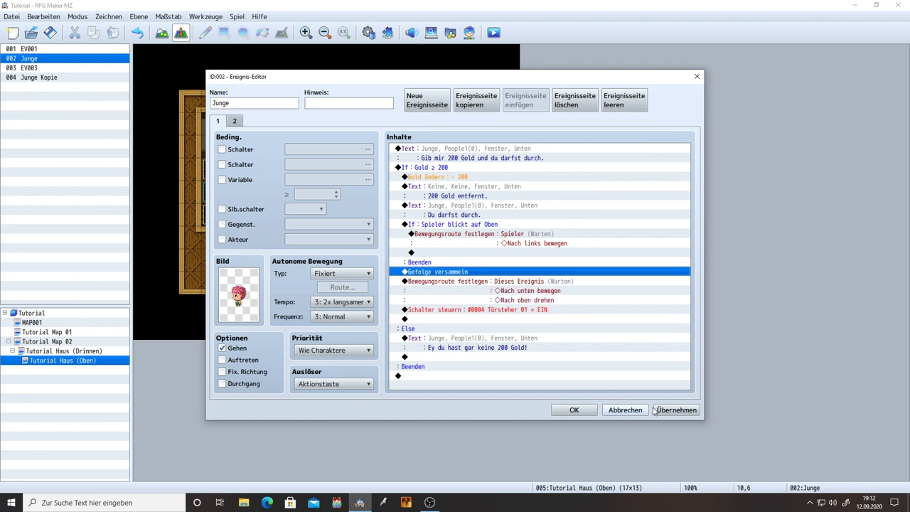
pyautogui.click(675, 409)
pyautogui.click(446, 275)
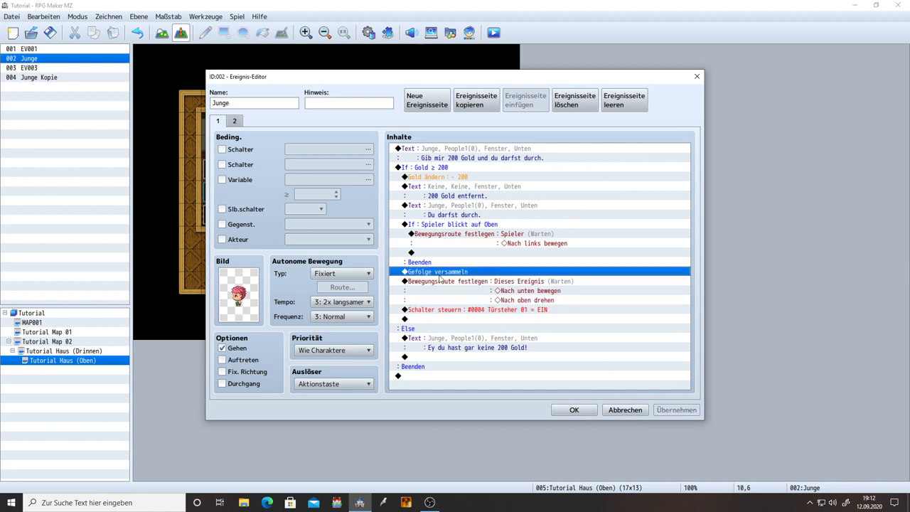
pyautogui.hotkey('shift', 'Down')
pyautogui.click(572, 409)
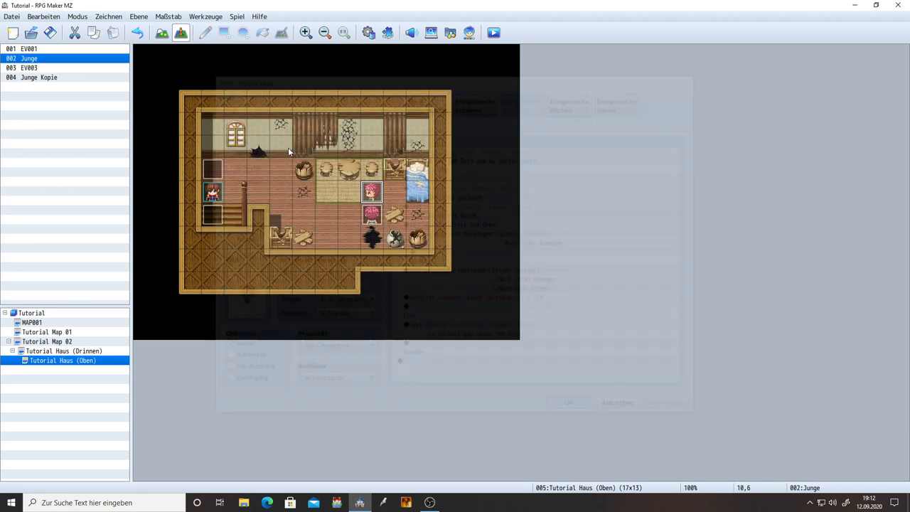
# Start a playtest, begin a game, walk the party to the tile below the boy and check the gold in the party menu.
pyautogui.click(492, 33)
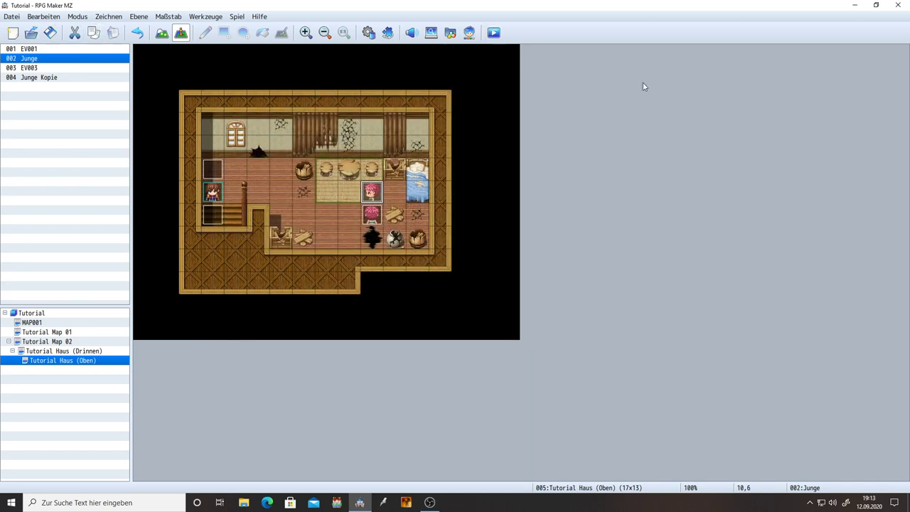
pyautogui.press('Up')
pyautogui.press('Return')
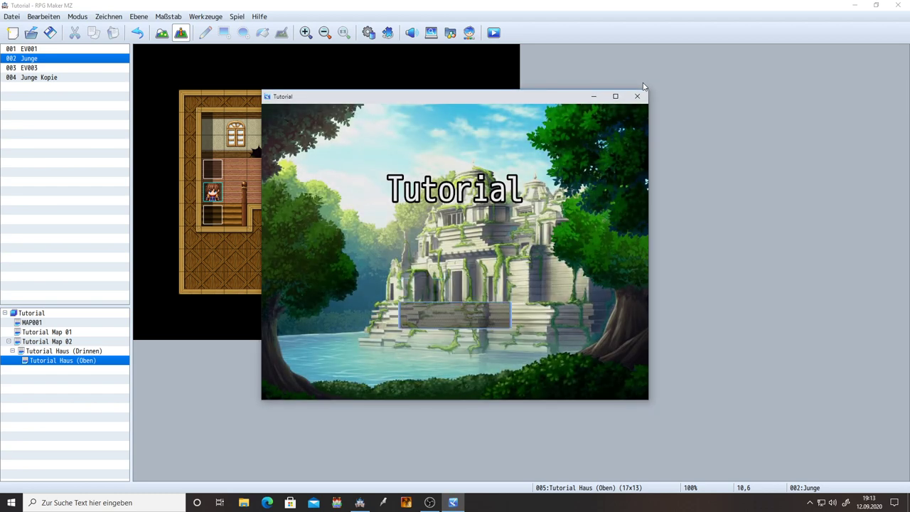
pyautogui.press('Up')
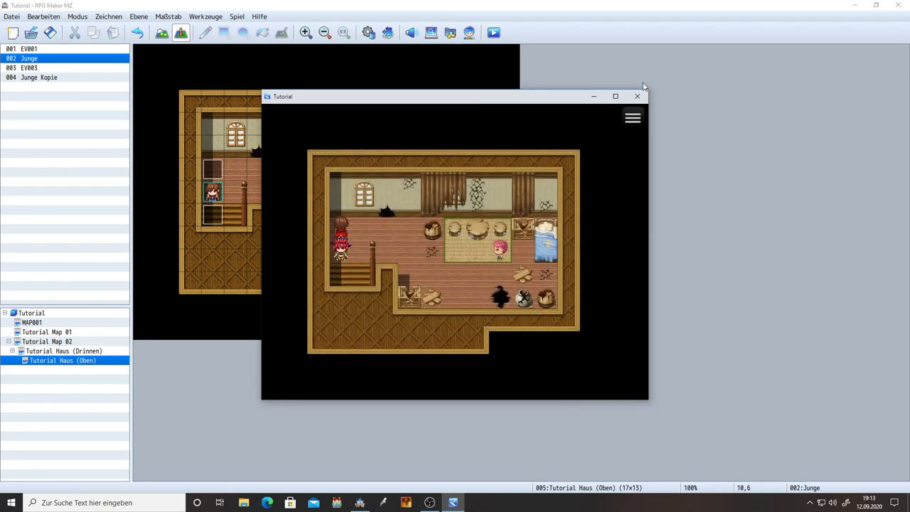
pyautogui.press('Right')
pyautogui.press('Right')
pyautogui.press('Right')
pyautogui.press('Down')
pyautogui.press('Down')
pyautogui.press('Right')
pyautogui.press('Right')
pyautogui.press('Right')
pyautogui.press('Right')
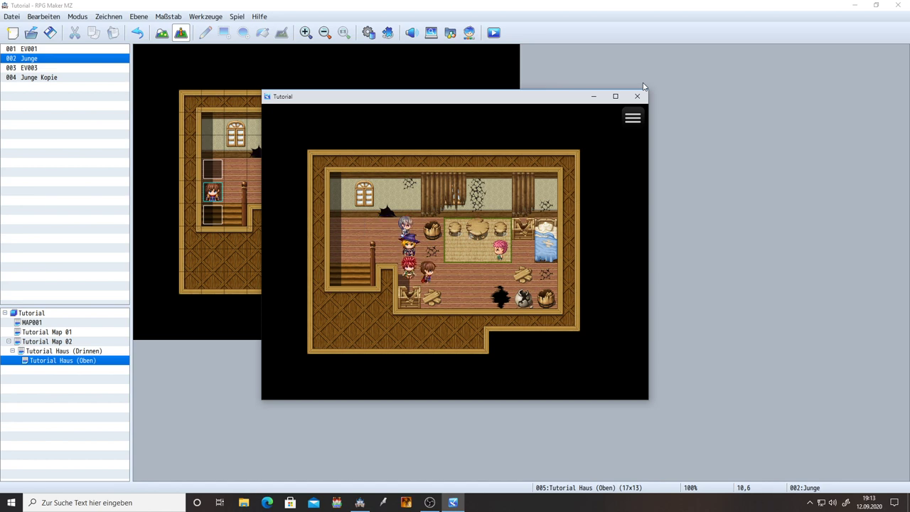
pyautogui.press('Escape')
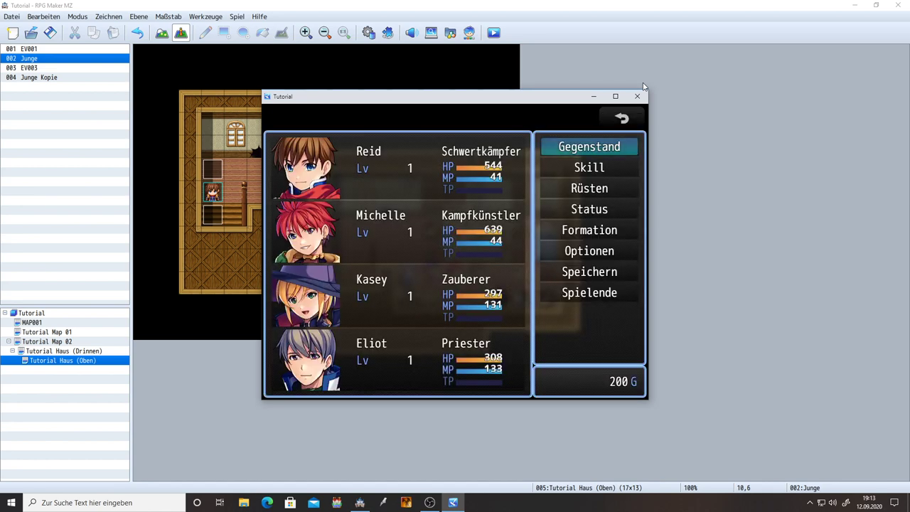
pyautogui.press('Escape')
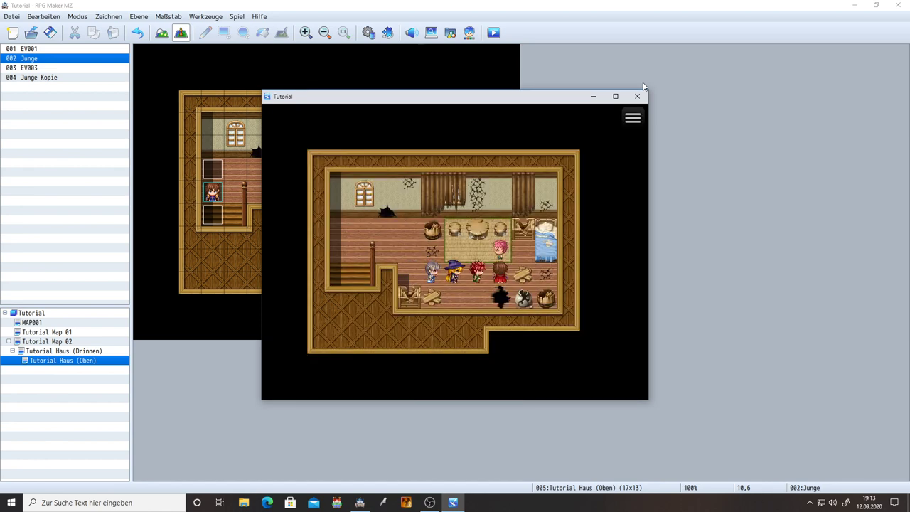
# Talk to the boy from below, go through the 200 gold payment dialogue to test his movement, and end the playtest.
pyautogui.press('Return')
pyautogui.press('Return')
pyautogui.press('Return')
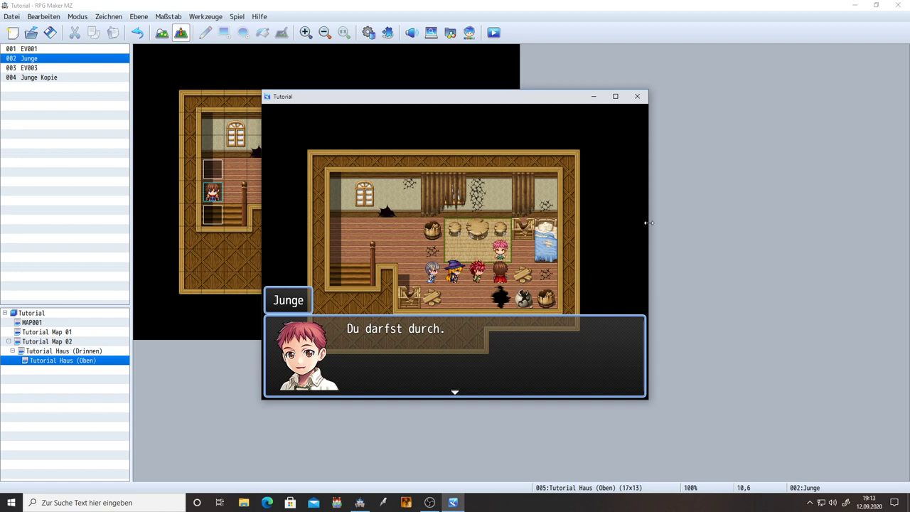
pyautogui.press('Return')
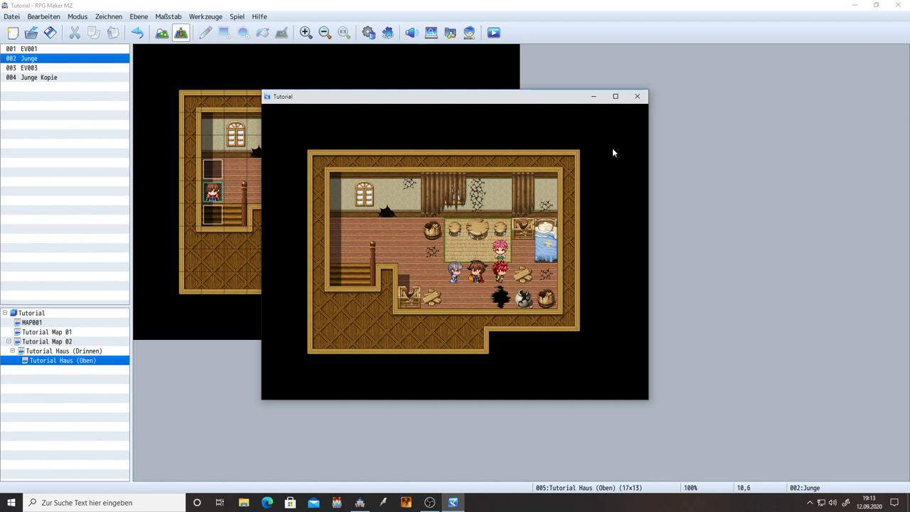
pyautogui.click(637, 97)
# Start another playtest and walk the party to the tile directly left of the boy, facing him.
pyautogui.click(493, 33)
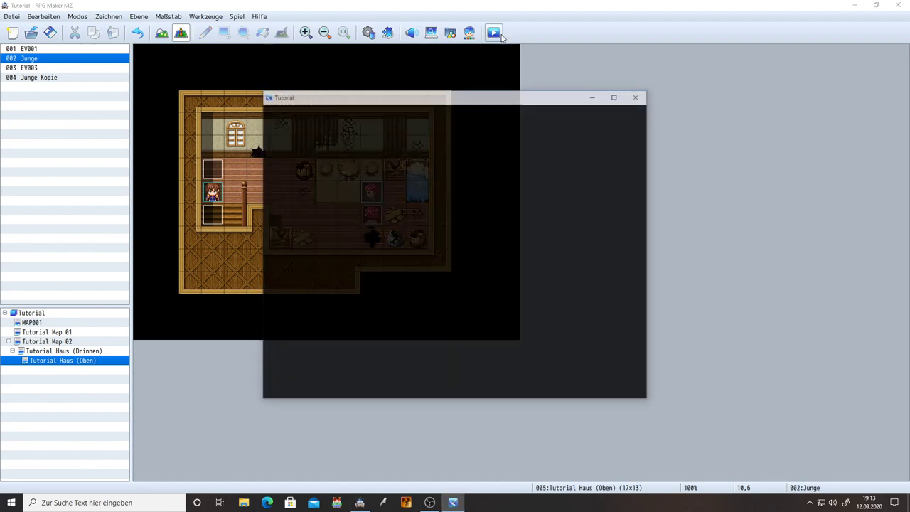
pyautogui.press('Return')
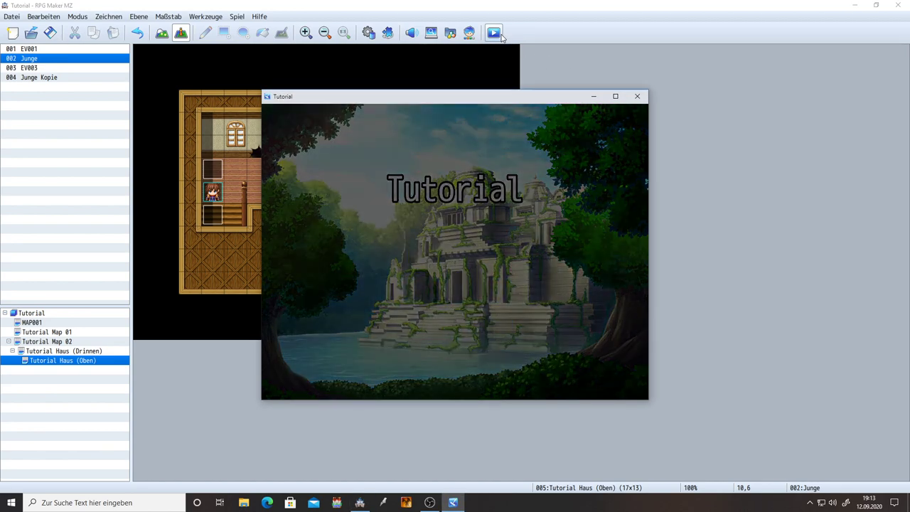
pyautogui.press('Up')
pyautogui.press('Right')
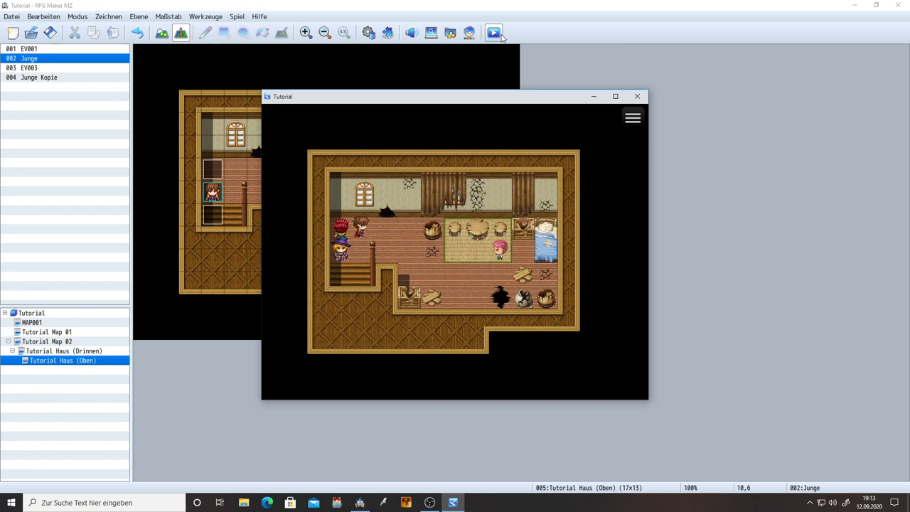
pyautogui.press('Right')
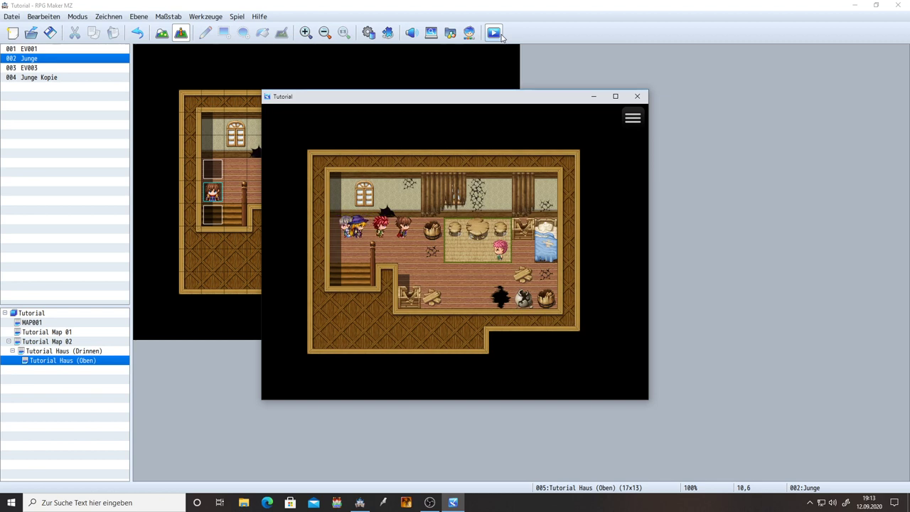
pyautogui.press('Down')
pyautogui.press('Right')
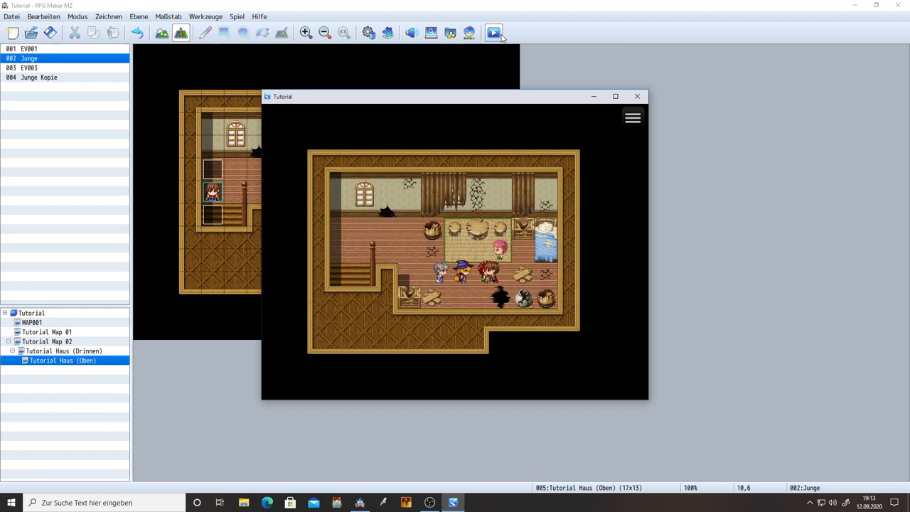
pyautogui.press('Up')
pyautogui.press('Right')
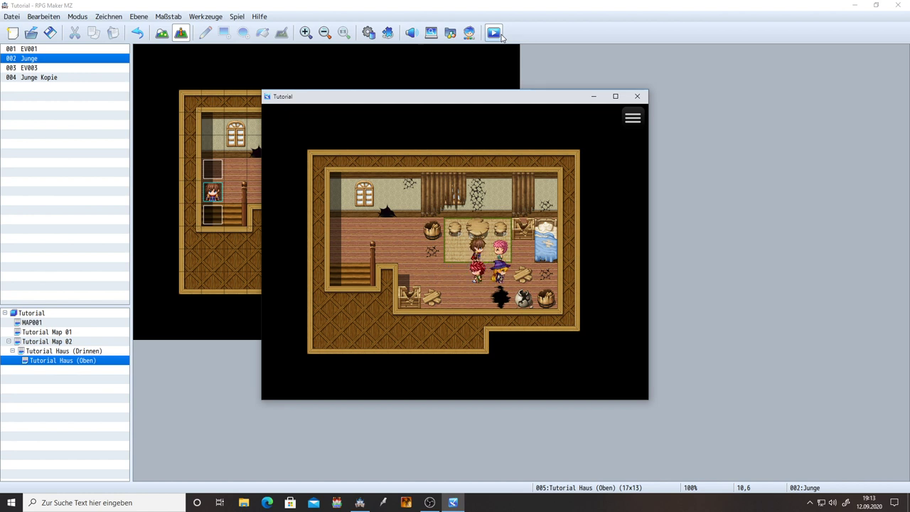
# Talk to the boy from his left side, go through his payment dialogue to test his movement, and end the playtest.
pyautogui.press('Return')
pyautogui.press('Return')
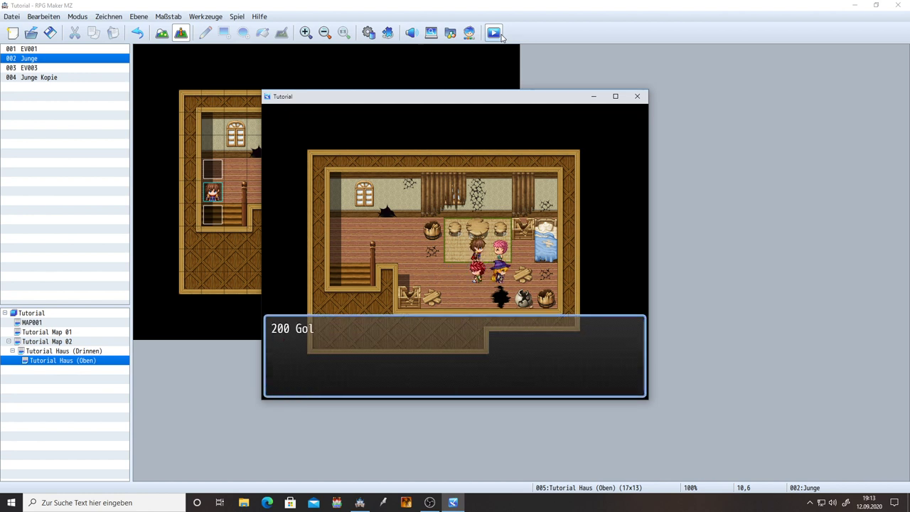
pyautogui.press('Return')
pyautogui.press('Return')
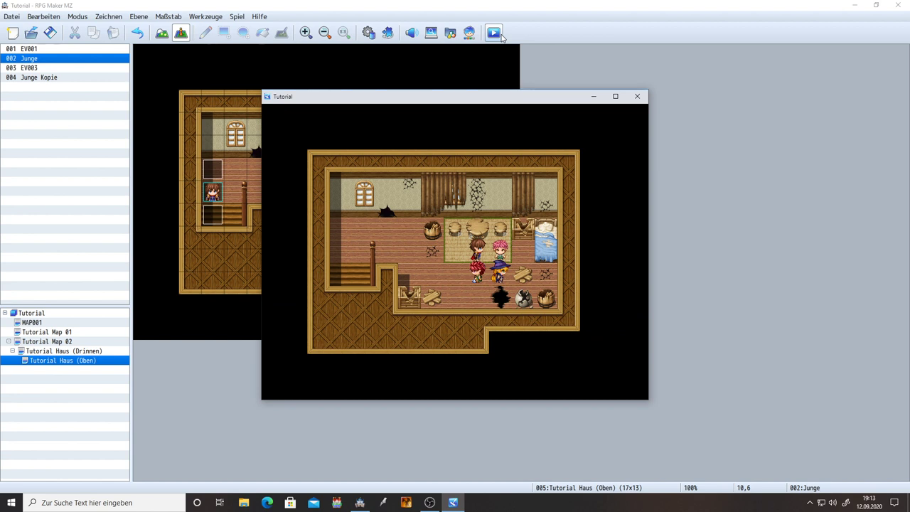
pyautogui.click(638, 96)
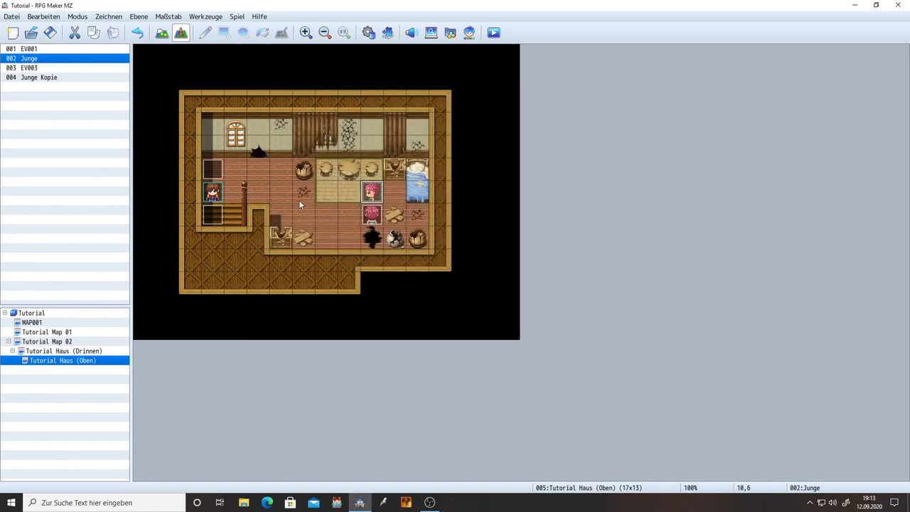
# Reinsert the Gefolge versammeln command before the boy's own movement route in the Junge event and save the event.
pyautogui.doubleClick(372, 188)
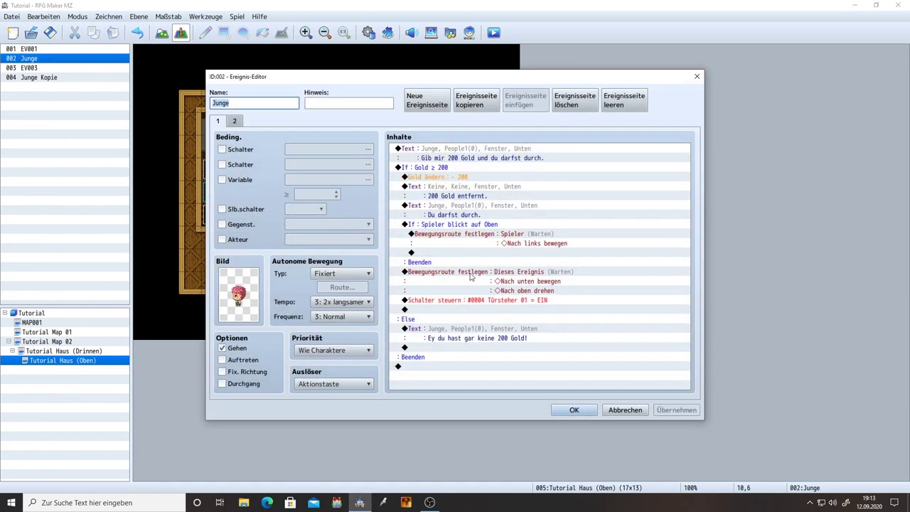
pyautogui.click(431, 271)
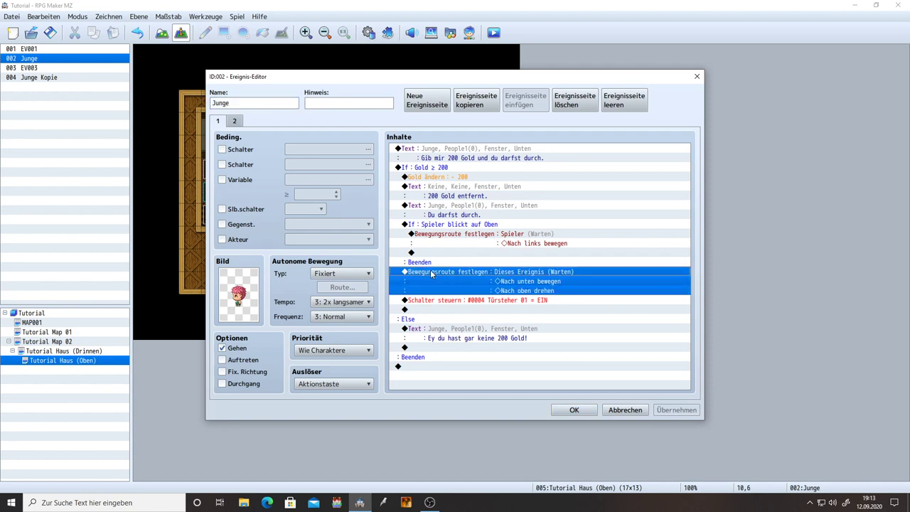
pyautogui.press('Insert')
pyautogui.click(476, 269)
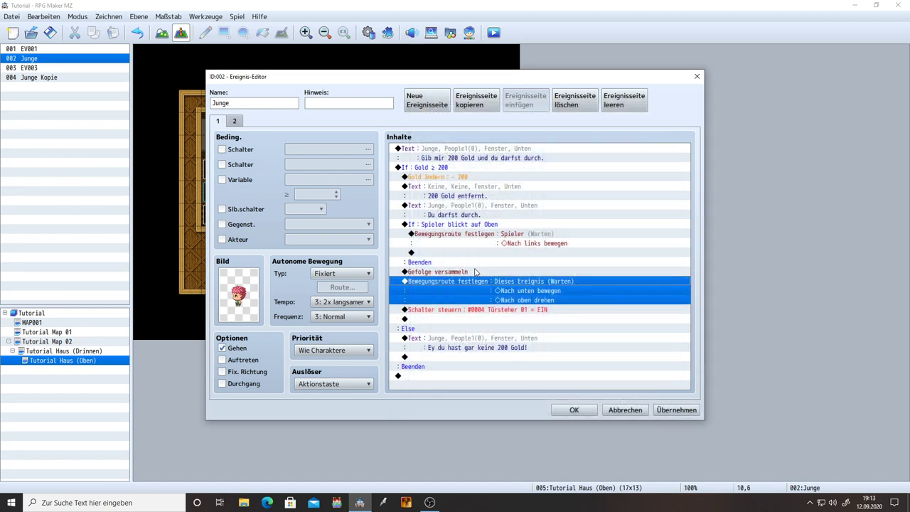
pyautogui.click(441, 226)
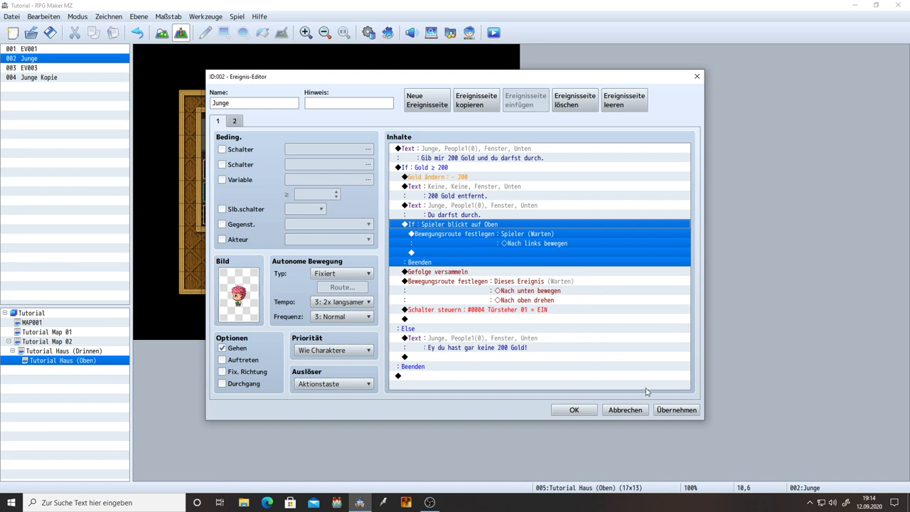
pyautogui.click(676, 409)
pyautogui.click(575, 410)
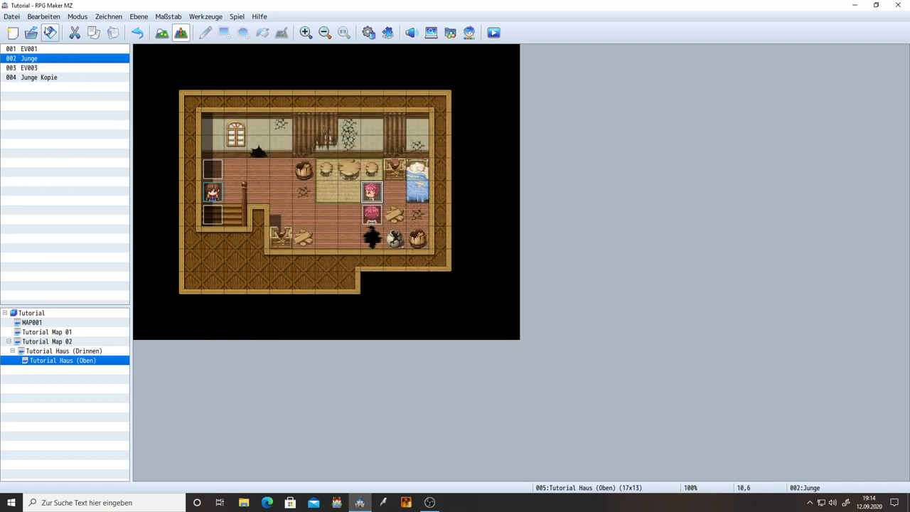
# Reopen the Junge event to review the complete command list on page 1, and close it again.
pyautogui.doubleClick(371, 191)
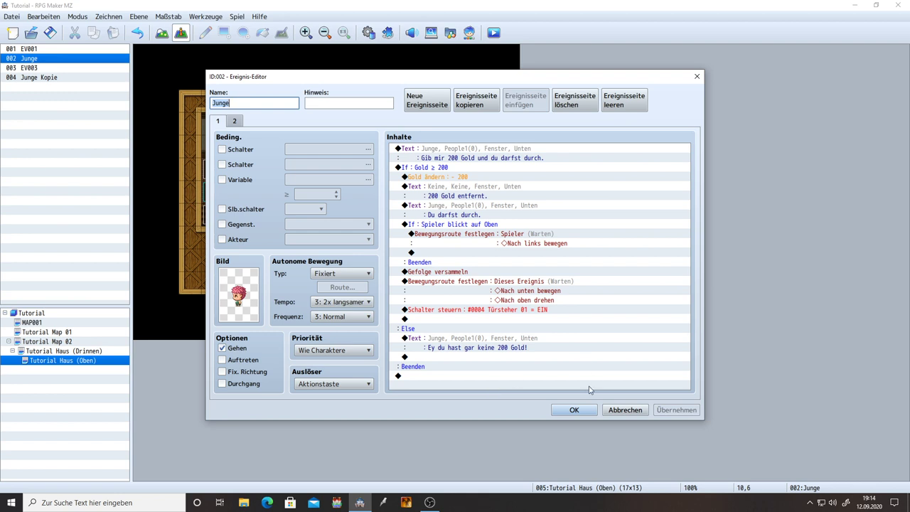
pyautogui.click(591, 410)
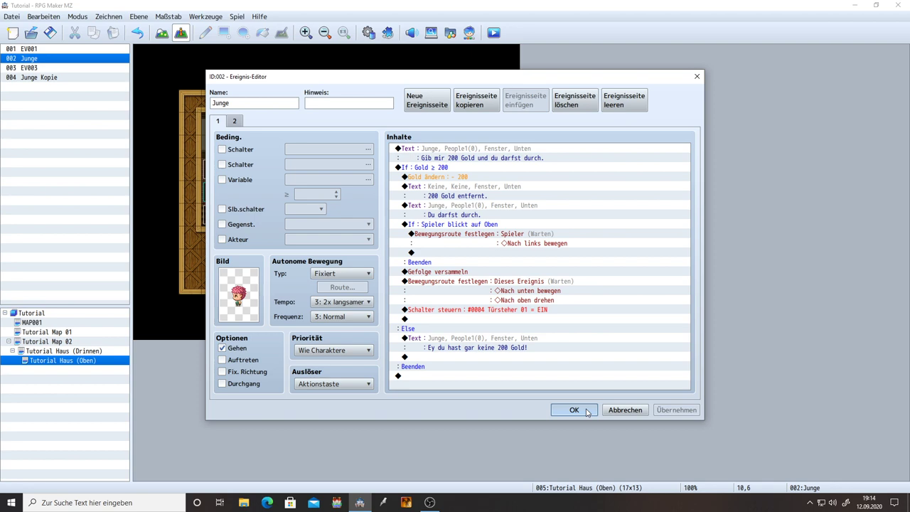
pyautogui.click(588, 411)
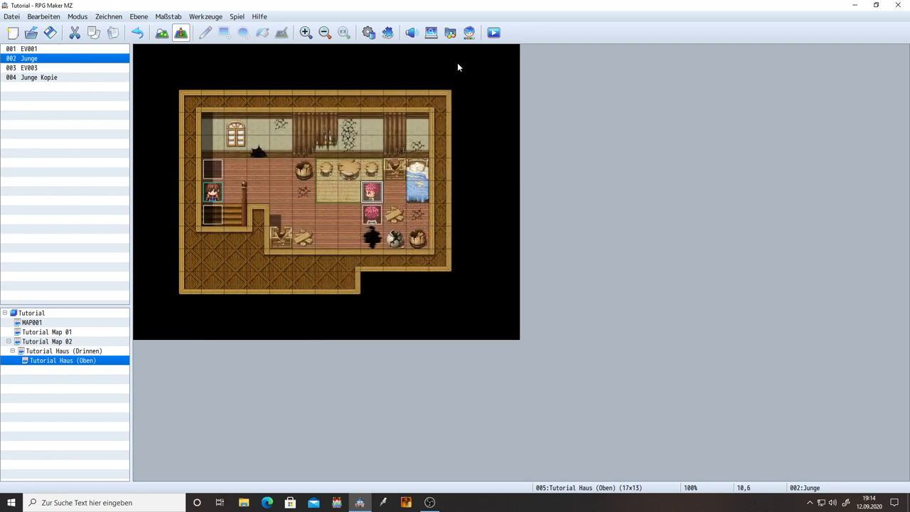
# Launch a playtest with the gathering command restored and move the party below the boy.
pyautogui.click(498, 34)
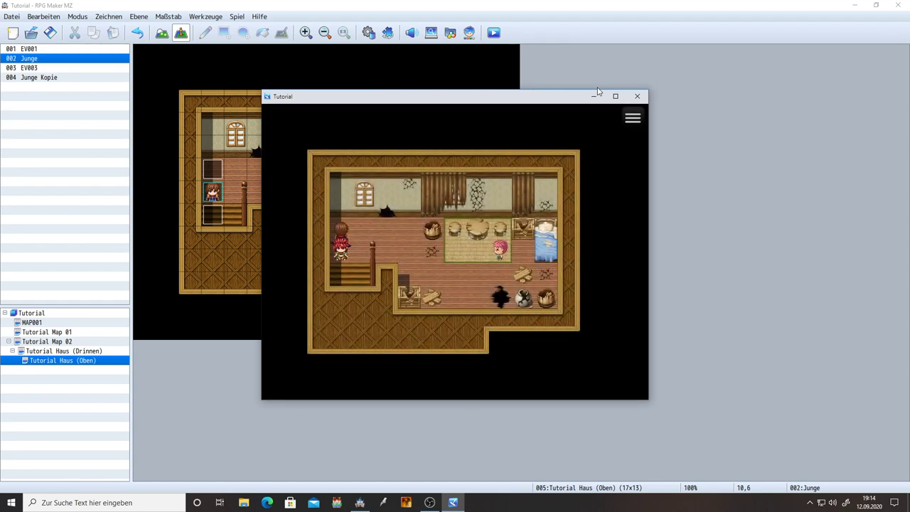
pyautogui.press('Right')
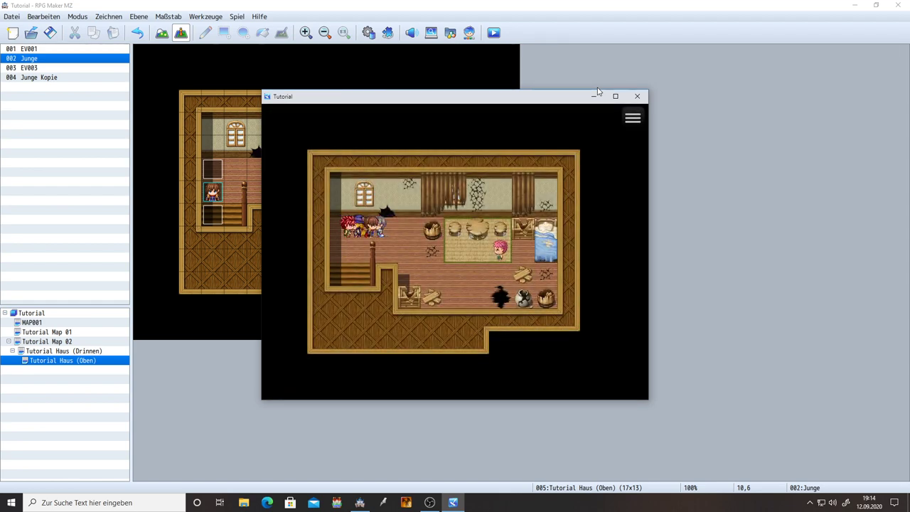
pyautogui.press('Down')
pyautogui.press('Right')
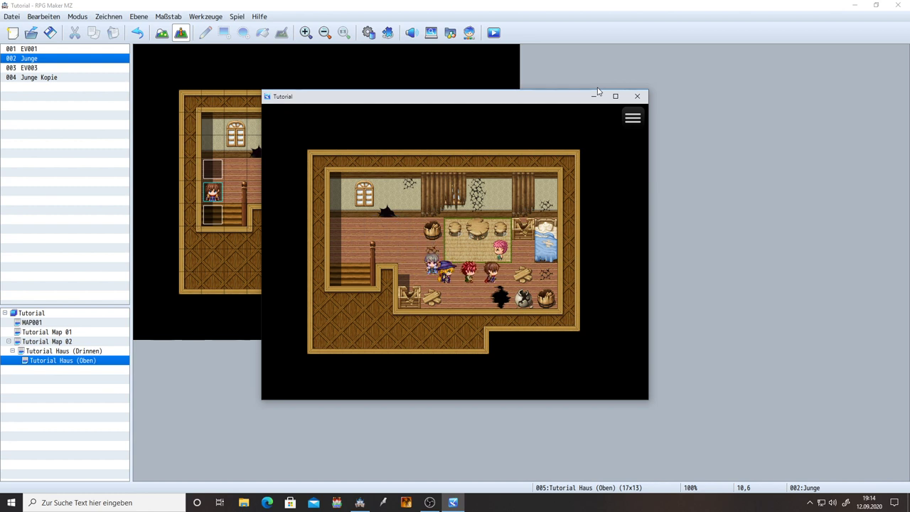
# Pay the boy 200 gold from below and open the debug switch list to check switch 0004 Türsteher 01.
pyautogui.press('Return')
pyautogui.press('Return')
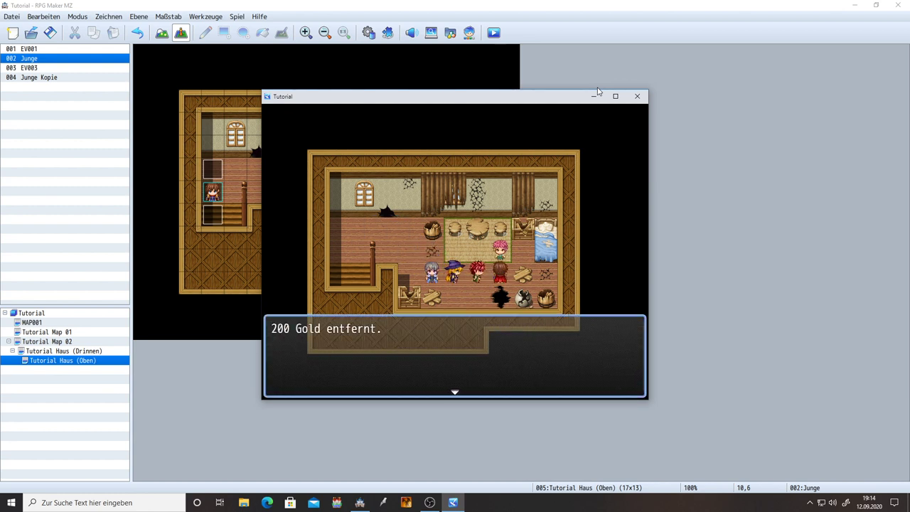
pyautogui.press('Return')
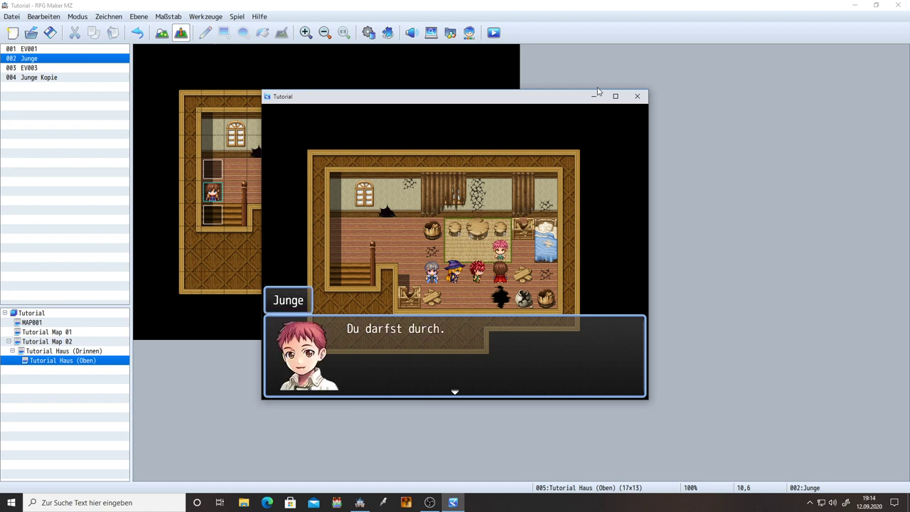
pyautogui.press('Return')
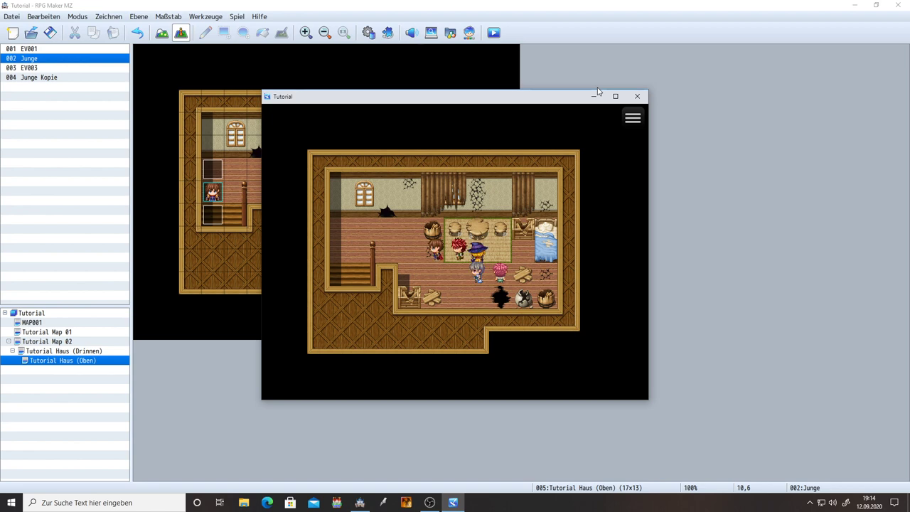
pyautogui.press('F9')
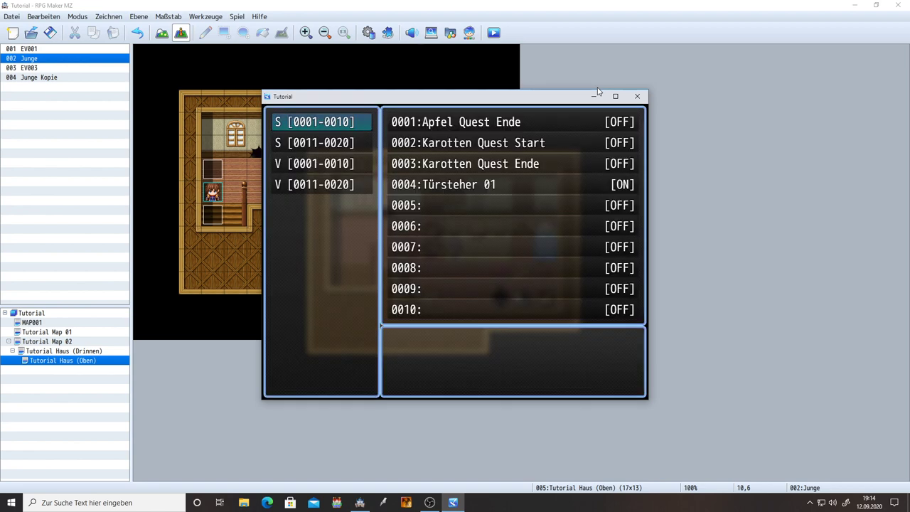
# Turn switch 0004 Türsteher 01 off in the debug list and return to the running game.
pyautogui.press('Return')
pyautogui.press('Down')
pyautogui.press('Down')
pyautogui.press('Down')
pyautogui.press('Return')
pyautogui.press('Escape')
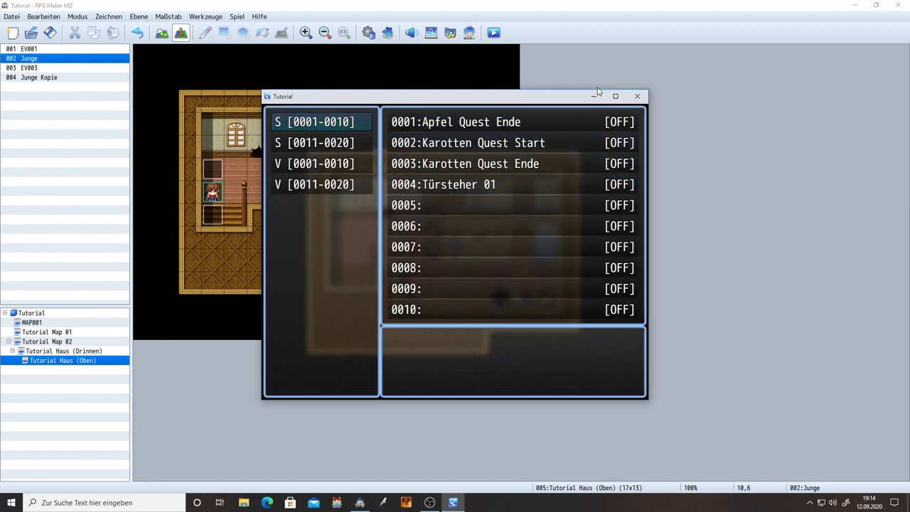
pyautogui.press('Escape')
# Take the party down the stairs and back up to reload the upper room.
pyautogui.press('Left')
pyautogui.press('Left')
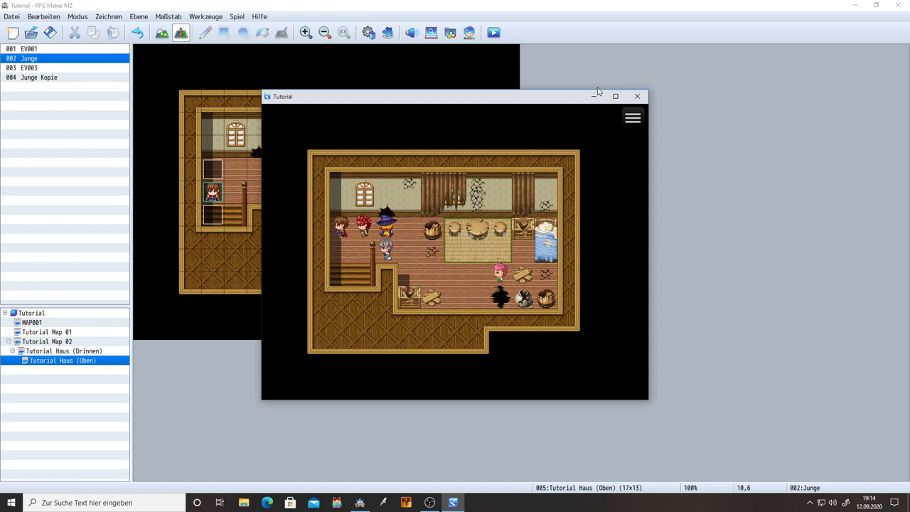
pyautogui.press('Down')
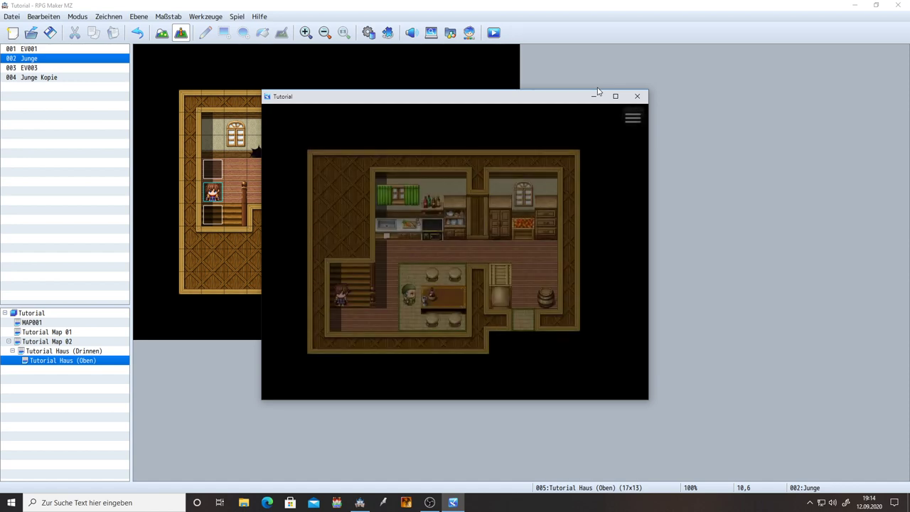
pyautogui.press('Up')
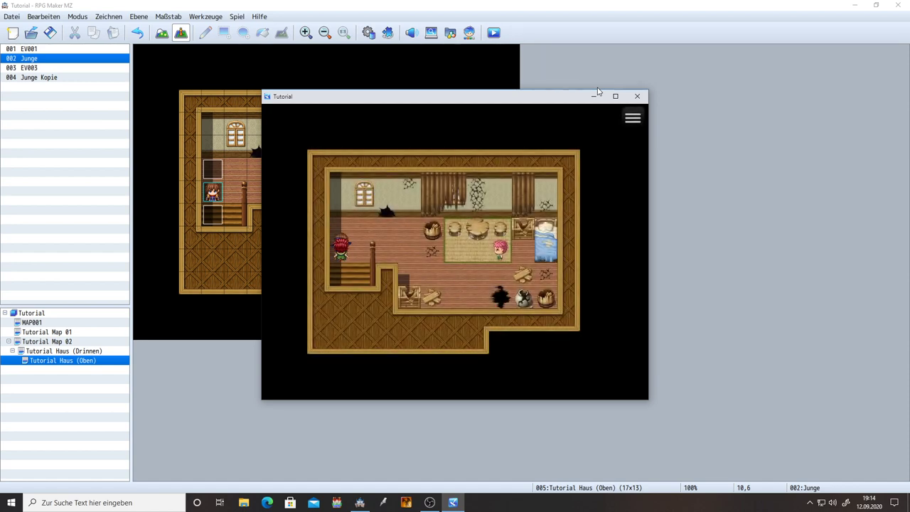
# Walk the party across the room to the tile directly left of the boy.
pyautogui.press('Right')
pyautogui.press('Right')
pyautogui.press('Right')
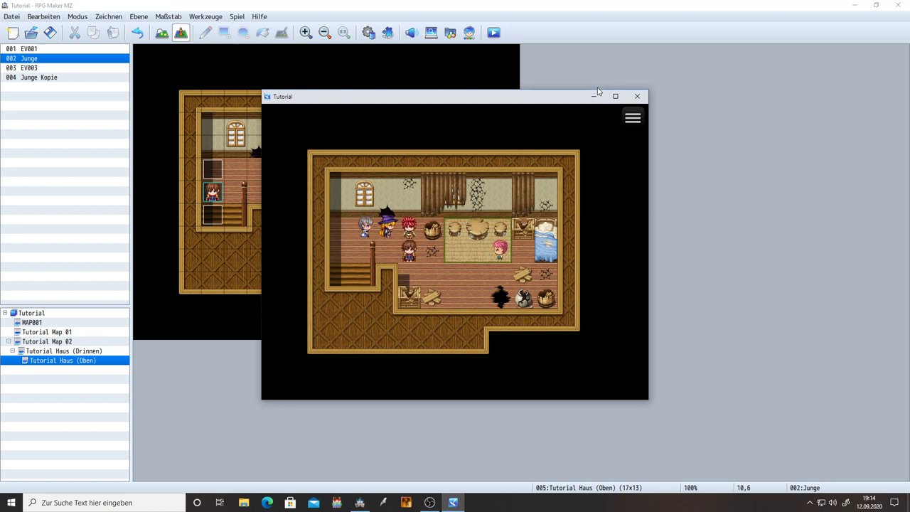
pyautogui.press('Down')
pyautogui.press('Down')
pyautogui.press('Right')
pyautogui.press('Right')
pyautogui.press('Up')
pyautogui.press('Right')
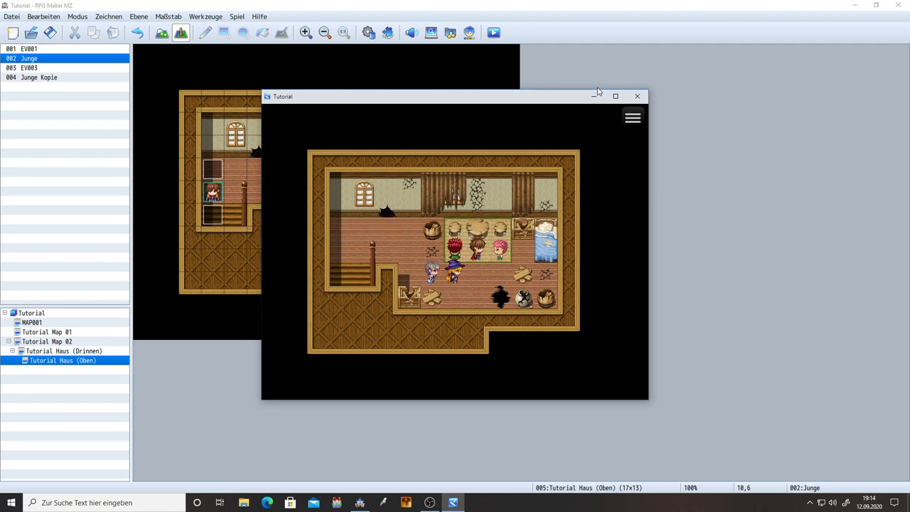
pyautogui.press('Right')
pyautogui.press('Right')
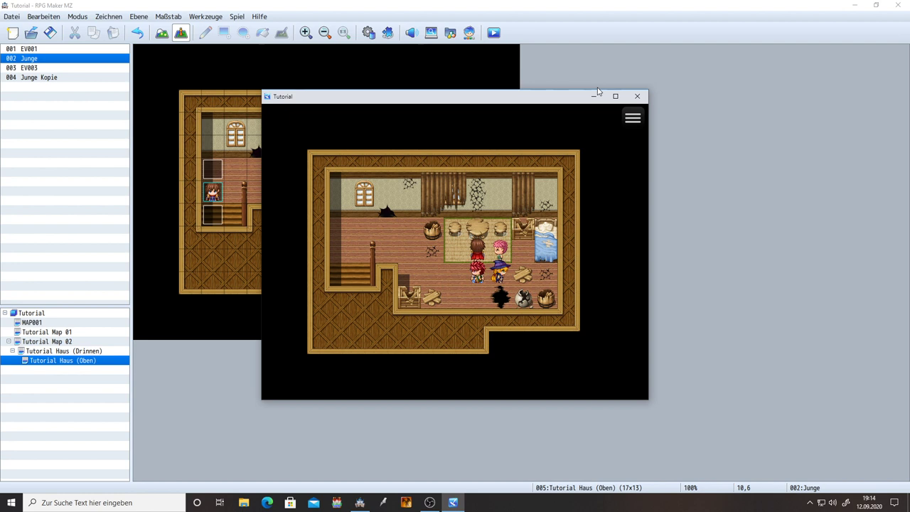
# Pay the boy 200 gold from his left side and walk past him to the bed.
pyautogui.press('Return')
pyautogui.press('Return')
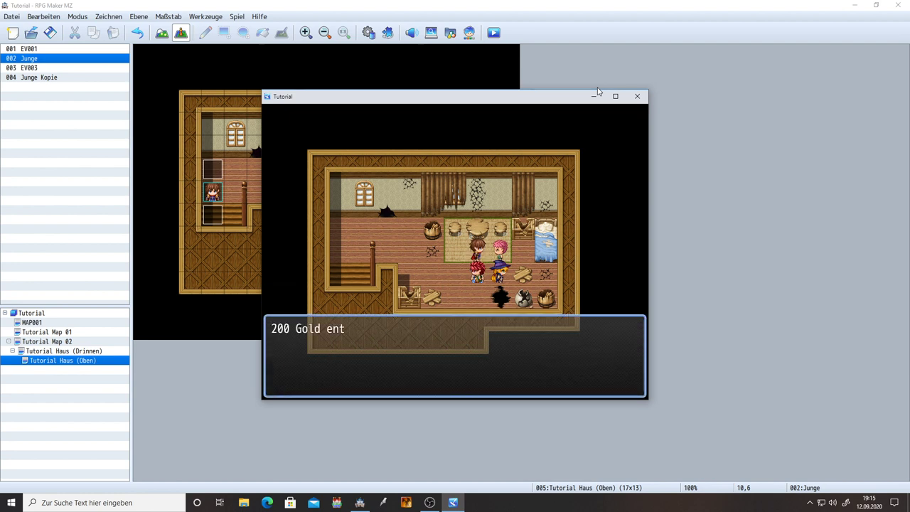
pyautogui.press('Return')
pyautogui.press('Return')
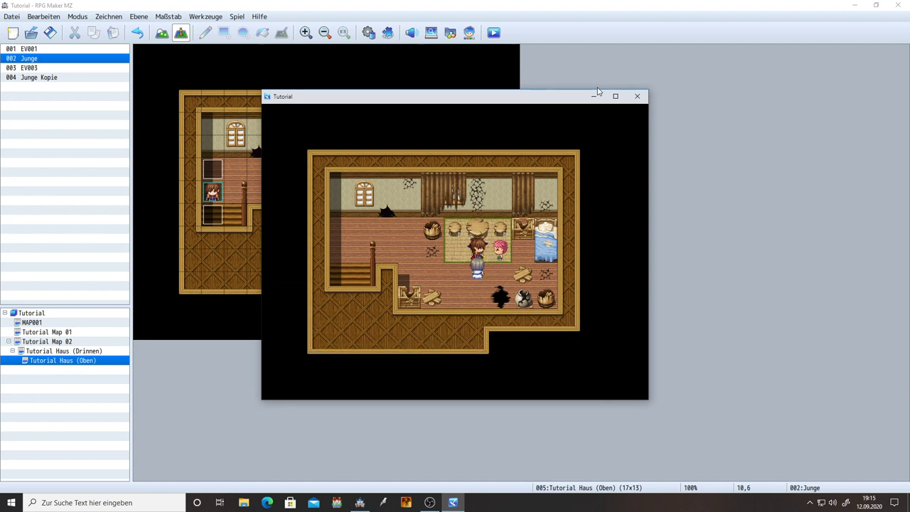
pyautogui.press('Right')
pyautogui.press('Right')
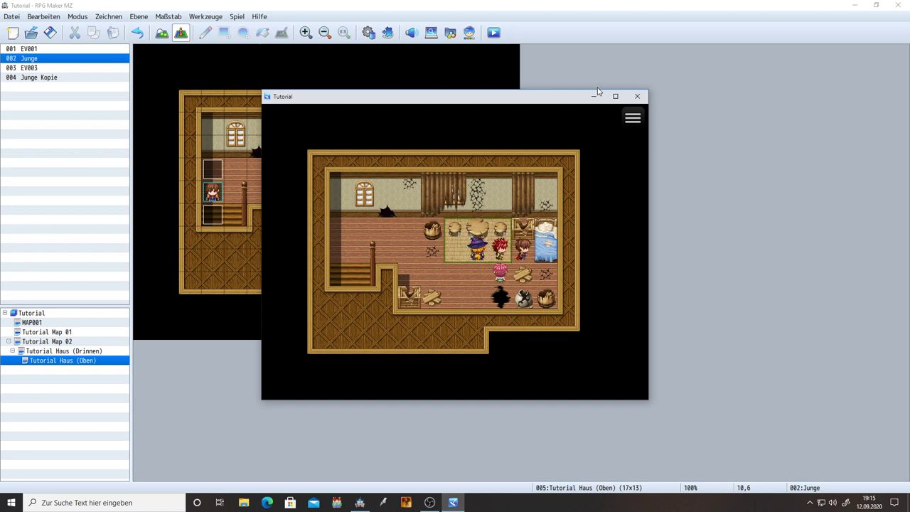
# Walk the party around the room and back to the bed to test that the boy keeps the passage clear.
pyautogui.press('Left')
pyautogui.press('Left')
pyautogui.press('Left')
pyautogui.press('Left')
pyautogui.press('Down')
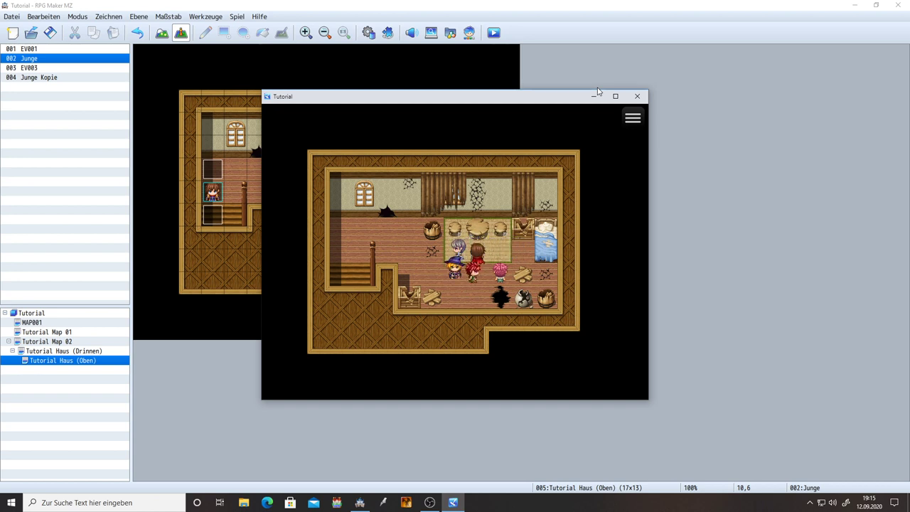
pyautogui.press('Up')
pyautogui.press('Left')
pyautogui.press('Left')
pyautogui.press('Left')
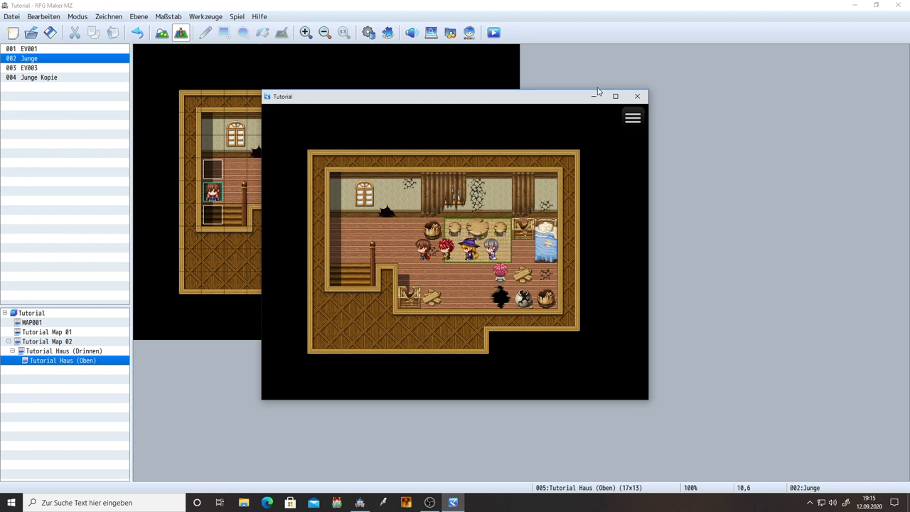
pyautogui.press('Left')
pyautogui.press('Up')
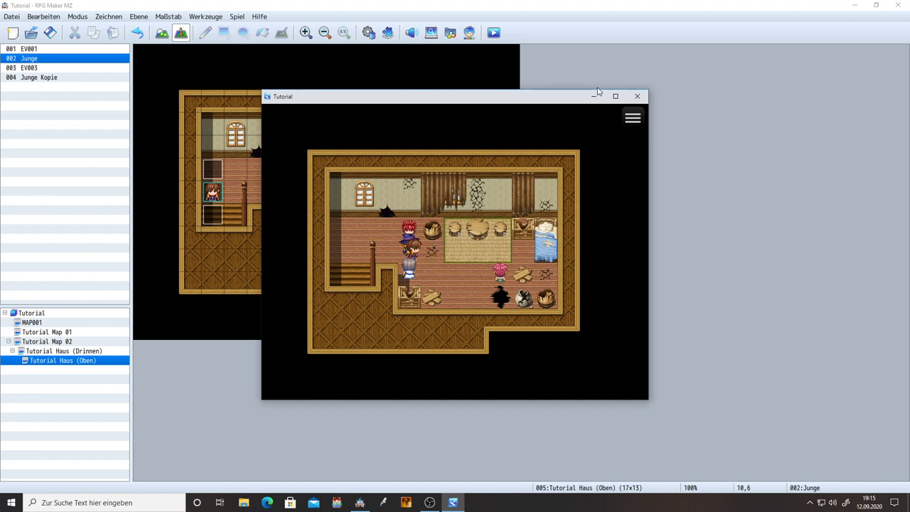
pyautogui.press('Down')
pyautogui.press('Right')
pyautogui.press('Right')
pyautogui.press('Right')
pyautogui.press('Right')
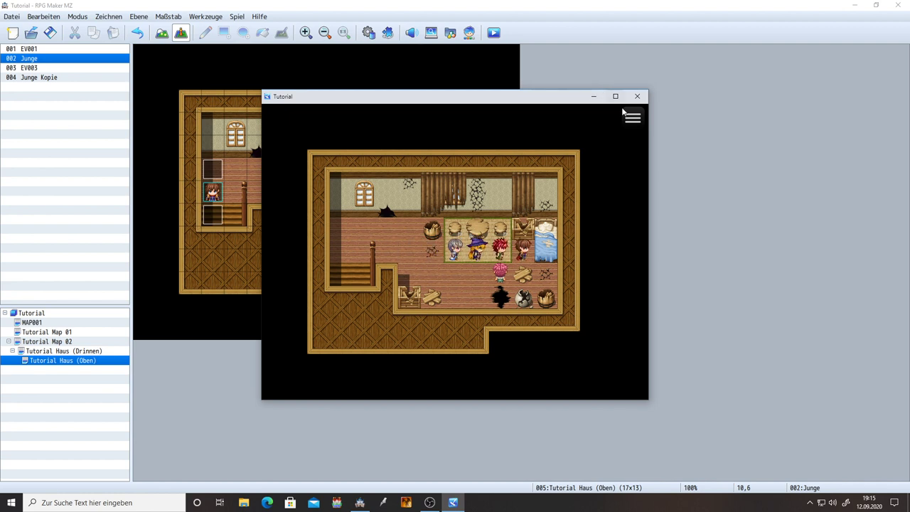
# Close the playtest and save the project.
pyautogui.click(637, 96)
pyautogui.click(35, 32)
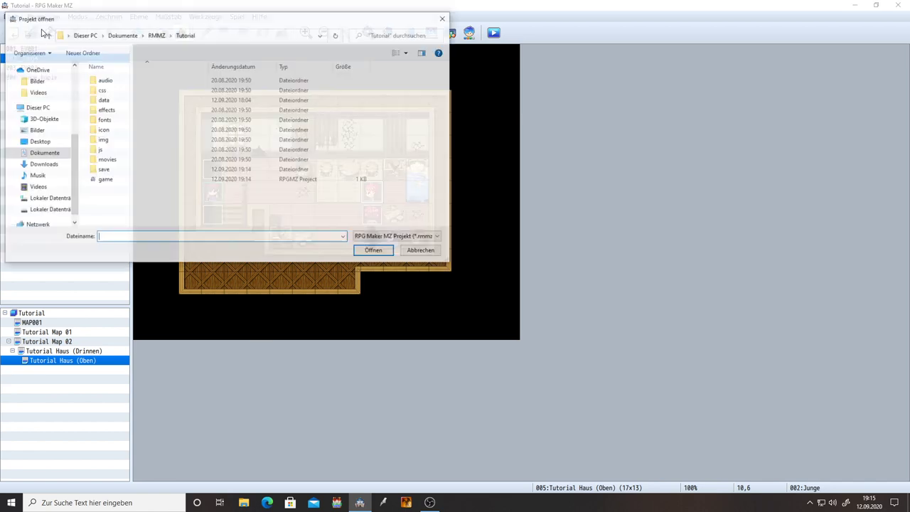
pyautogui.press('Escape')
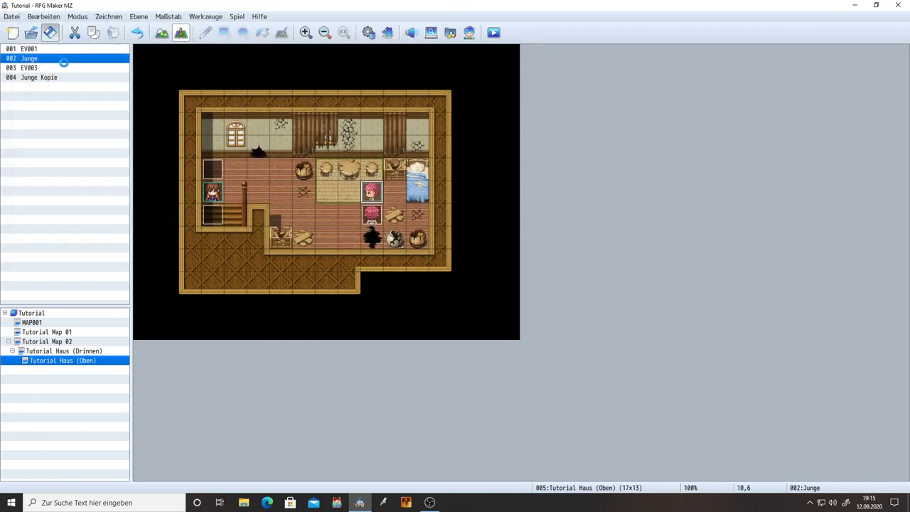
# Create an event on the bed's lower tile at 12,6 with priority Wie Charaktere and trigger Aktionstaste, and name it Bett.
pyautogui.click(420, 193)
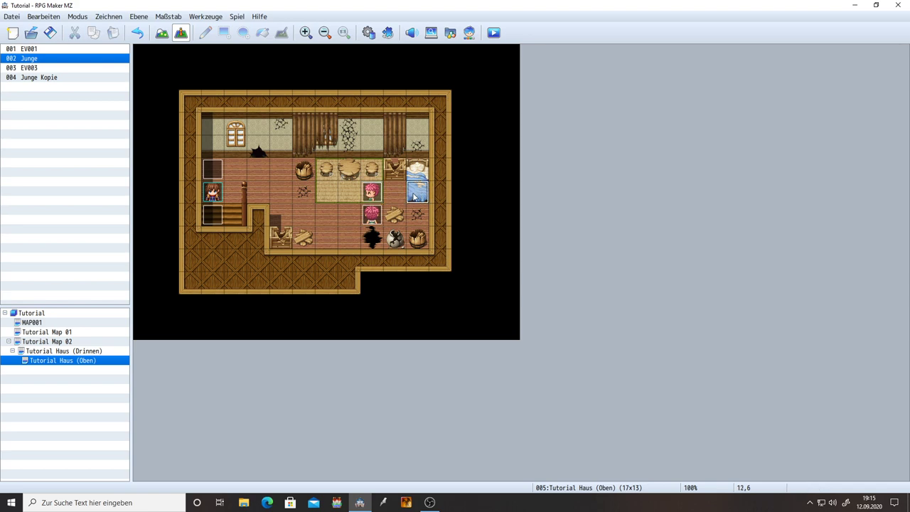
pyautogui.doubleClick(414, 197)
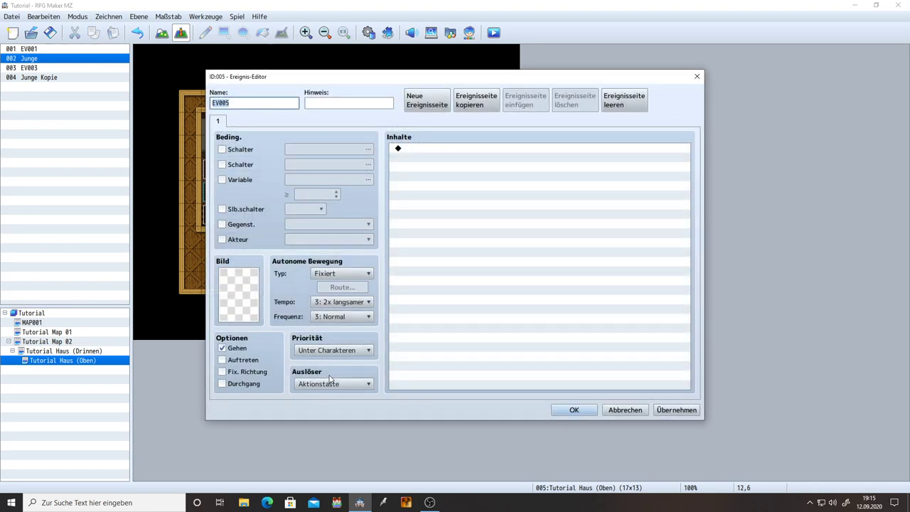
pyautogui.click(349, 387)
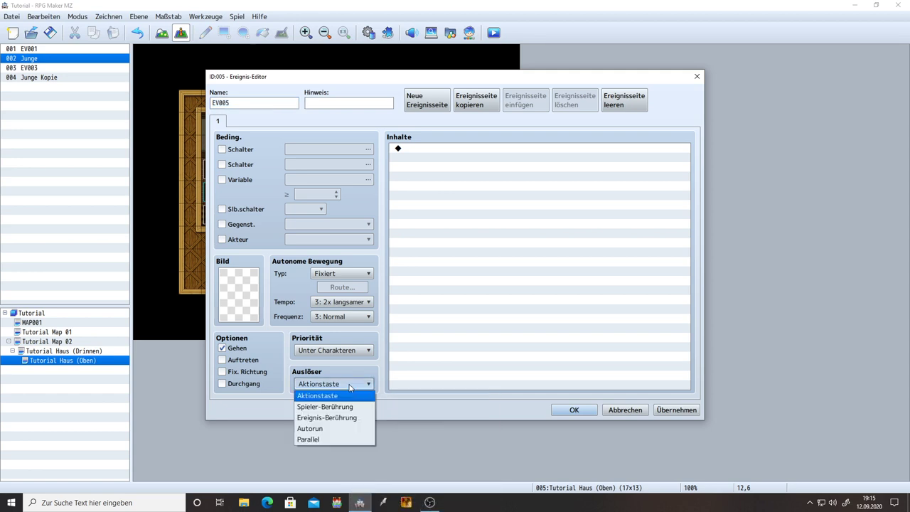
pyautogui.click(355, 384)
pyautogui.click(335, 350)
pyautogui.click(336, 372)
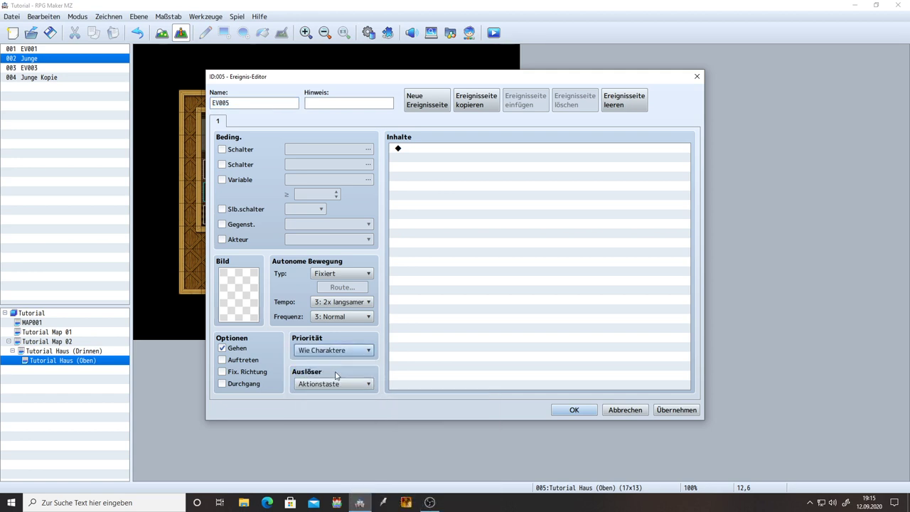
pyautogui.click(673, 410)
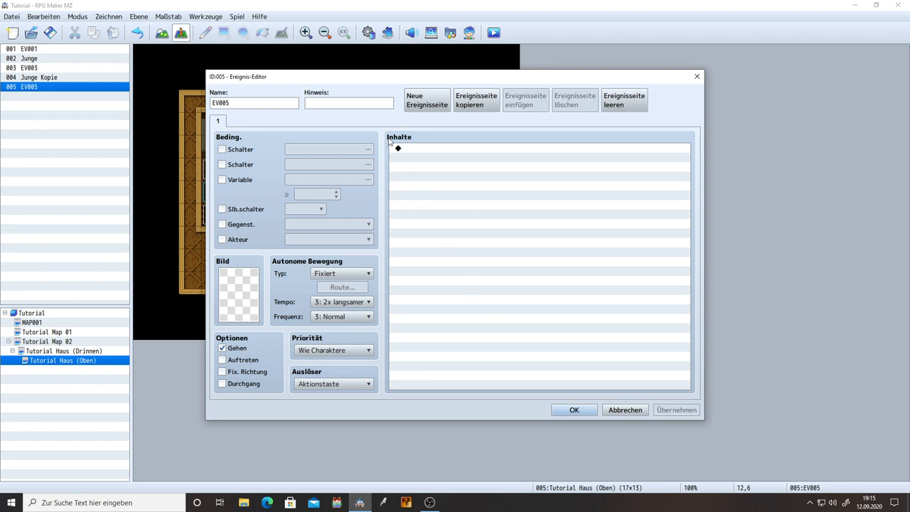
pyautogui.doubleClick(246, 103)
pyautogui.press('BackSpace')
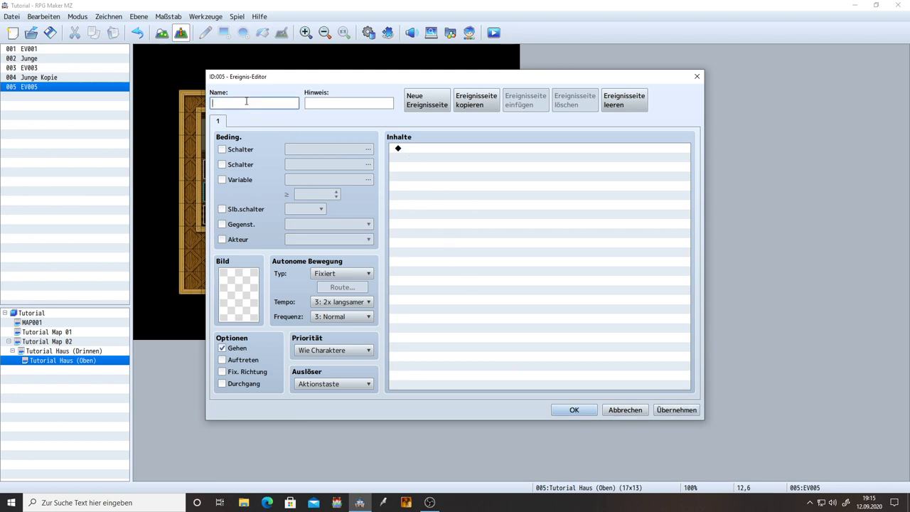
# Add a Transparenz ändern command with Unsichtbarkeit EIN to the Bett event and apply it.
pyautogui.click(420, 150)
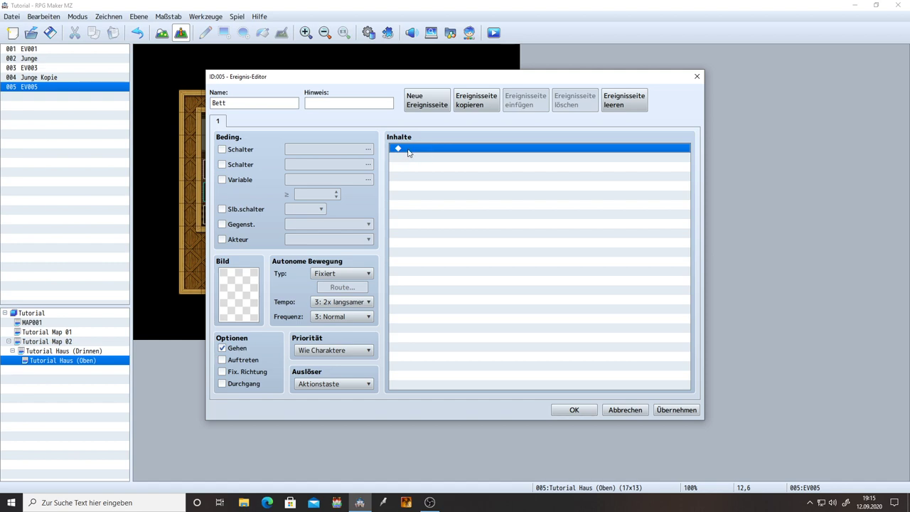
pyautogui.doubleClick(409, 149)
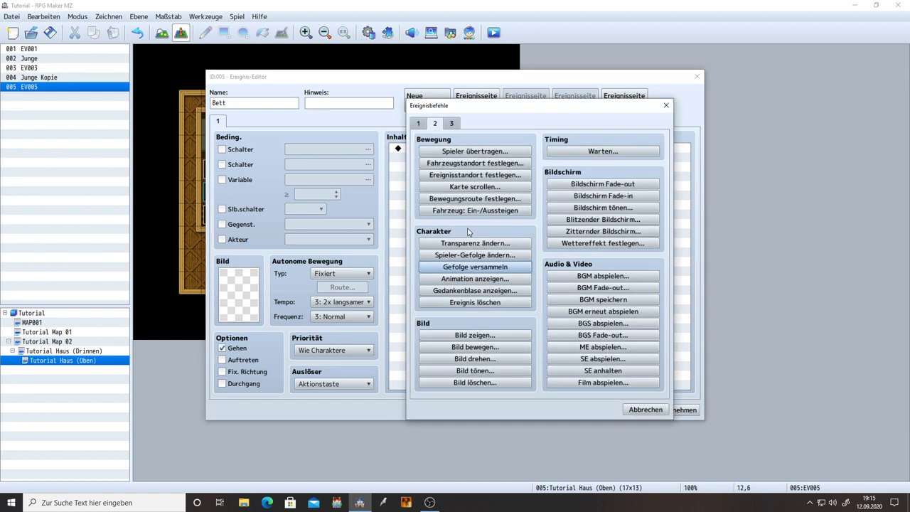
pyautogui.click(475, 243)
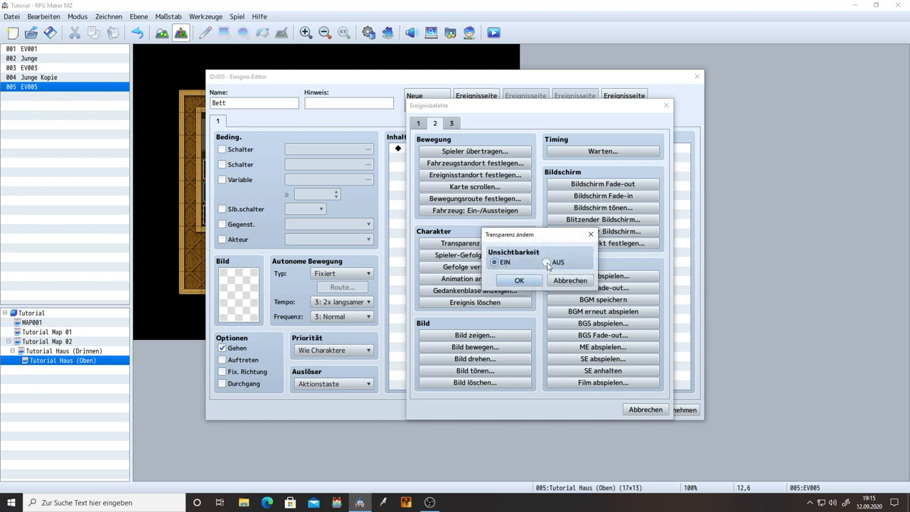
pyautogui.click(520, 281)
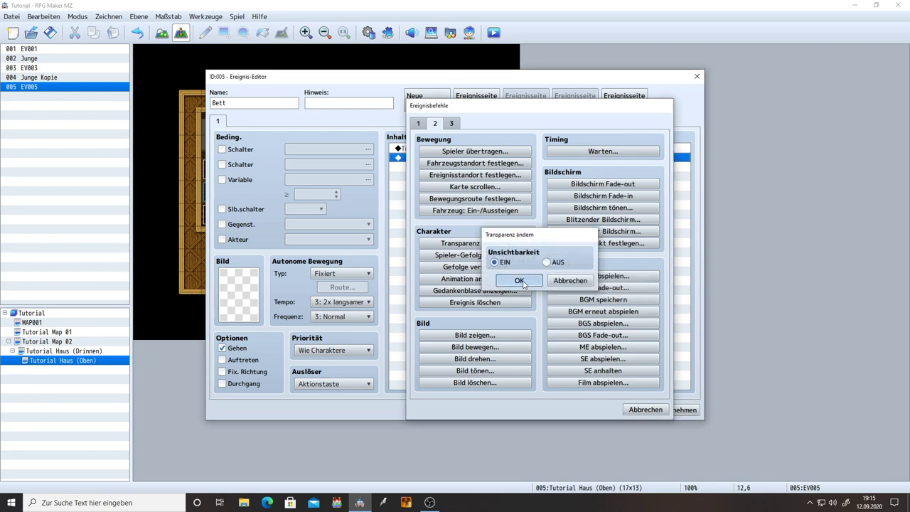
pyautogui.click(676, 409)
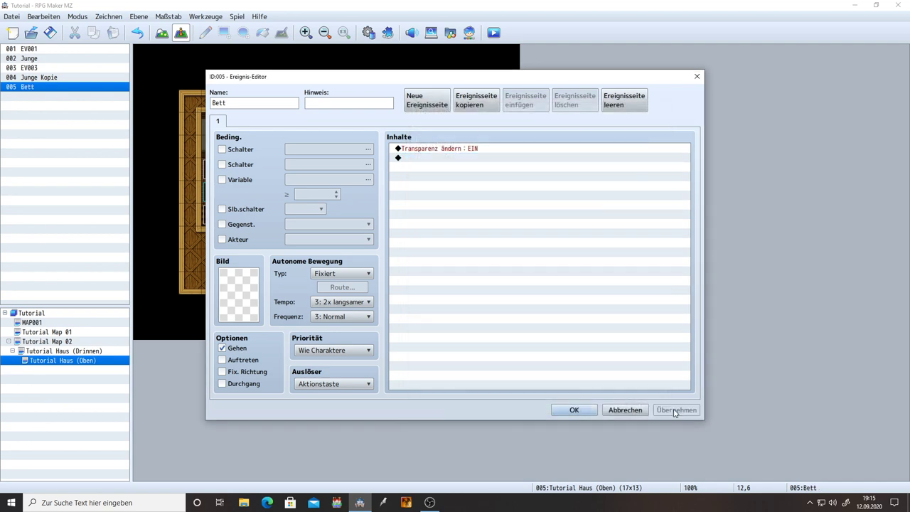
# Add a Schalter steuern command to the Bett event that sets switch 0005, named Schlafen, to EIN, and apply it.
pyautogui.doubleClick(429, 158)
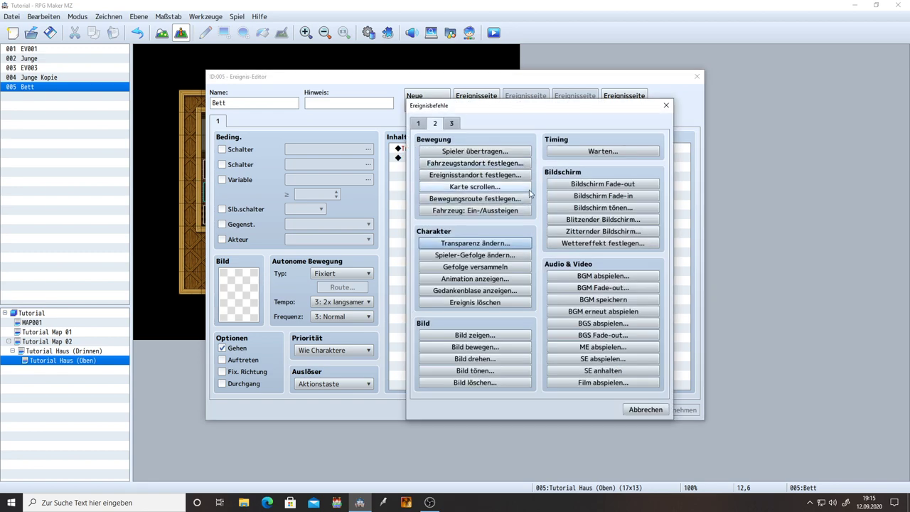
pyautogui.click(418, 123)
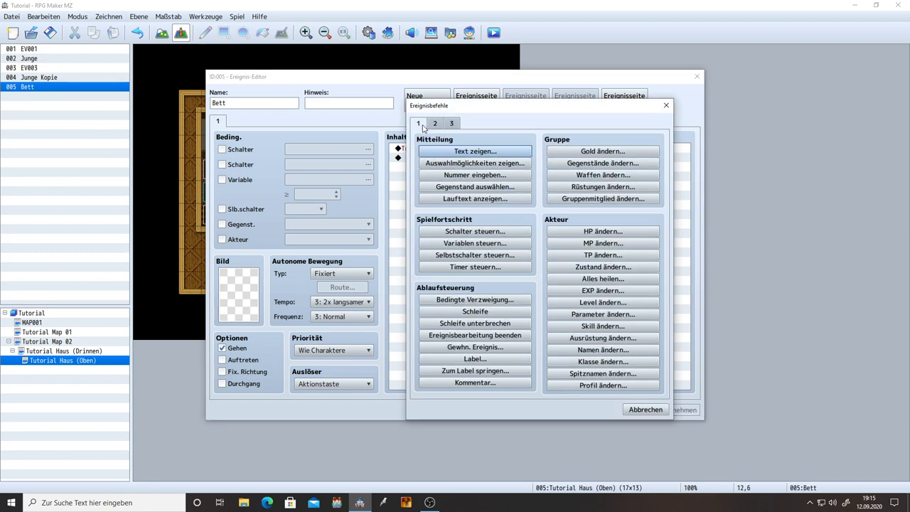
pyautogui.click(473, 231)
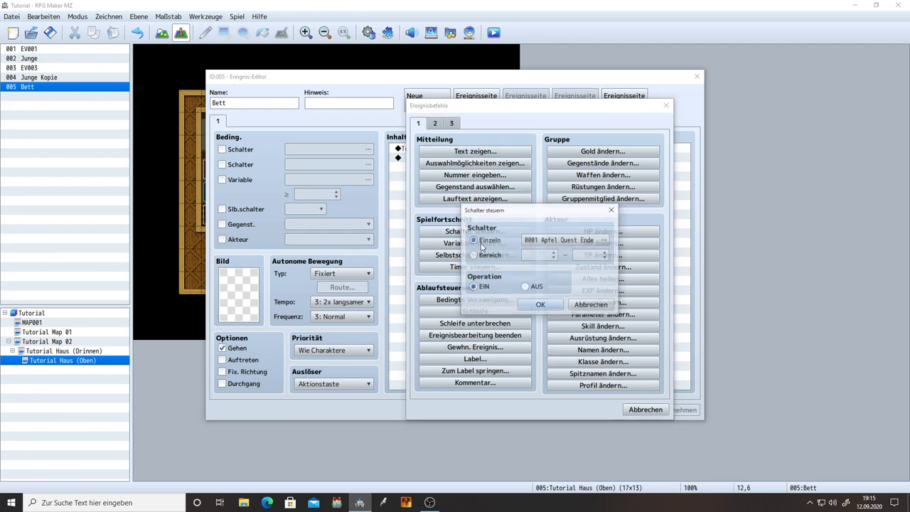
pyautogui.click(561, 240)
pyautogui.click(558, 197)
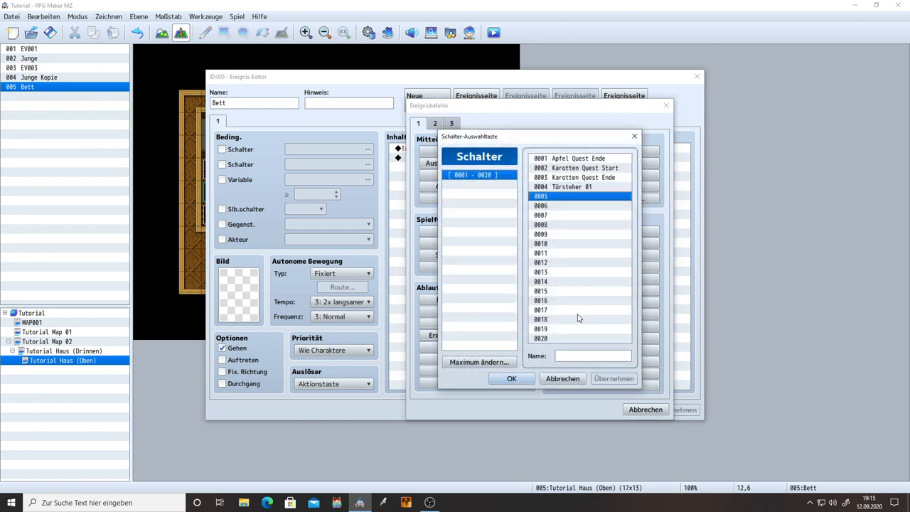
pyautogui.click(573, 357)
pyautogui.write('Schlafen')
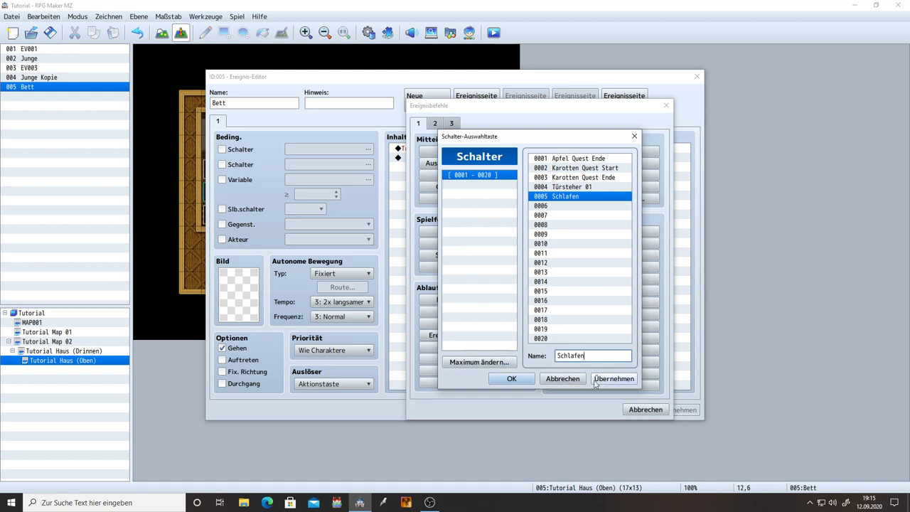
pyautogui.click(614, 378)
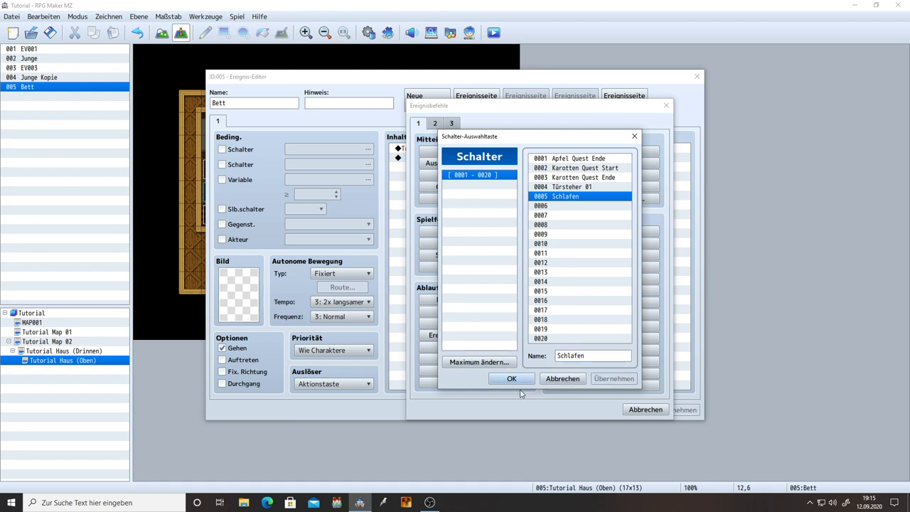
pyautogui.click(512, 378)
pyautogui.click(539, 305)
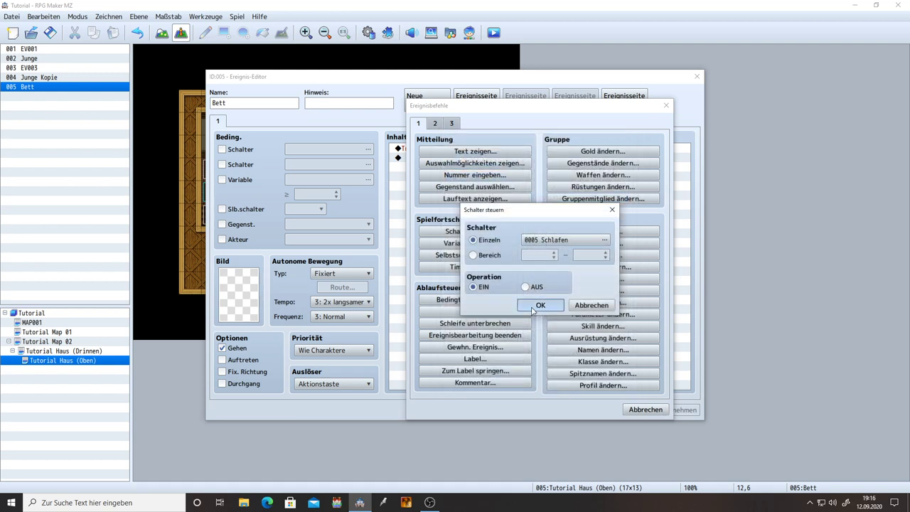
pyautogui.click(669, 412)
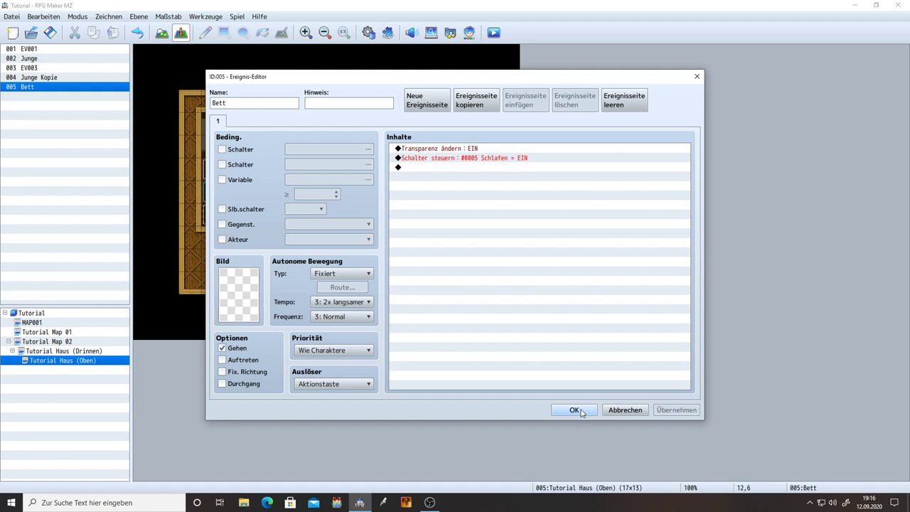
# Confirm the Bett event and create an event on the bed's upper tile at 12,5, named Held Schalfen.
pyautogui.click(575, 410)
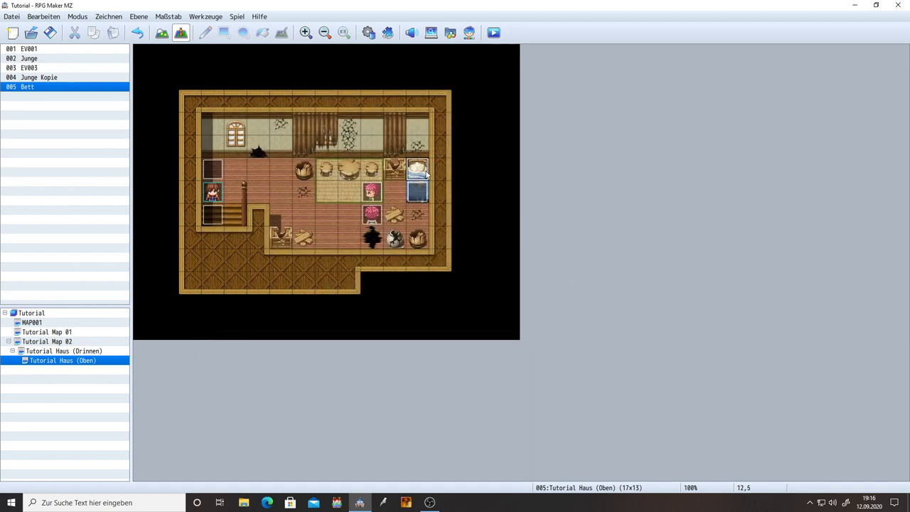
pyautogui.doubleClick(381, 163)
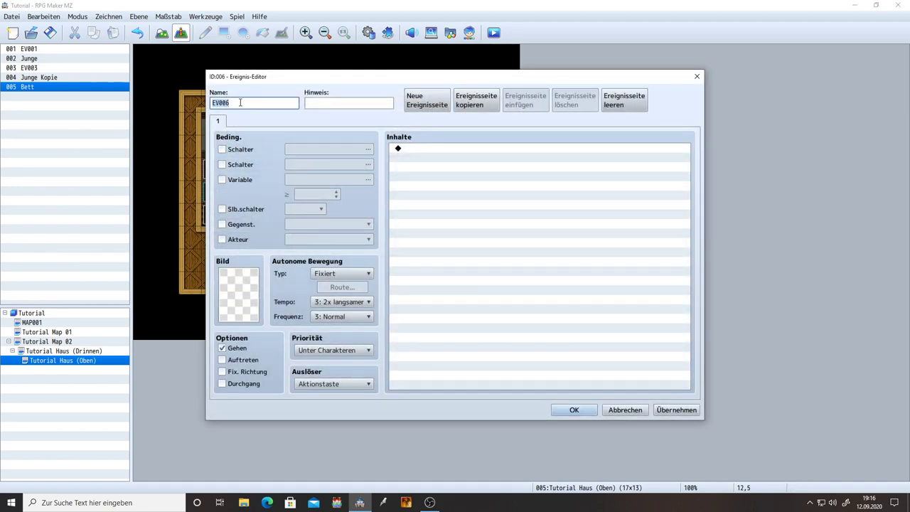
pyautogui.press('BackSpace')
# Assign the Held Schalfen event the first brown-haired character in the top row of the Damage1 sheet as its image.
pyautogui.doubleClick(243, 279)
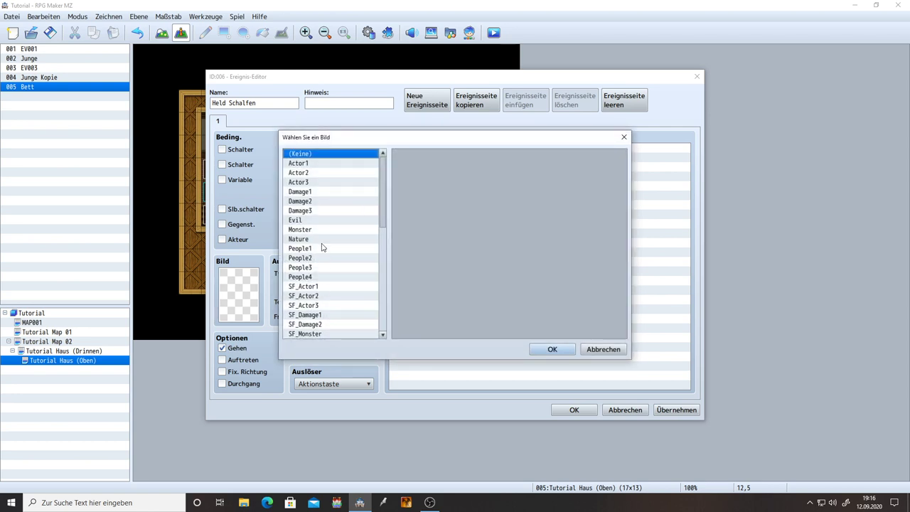
pyautogui.click(310, 192)
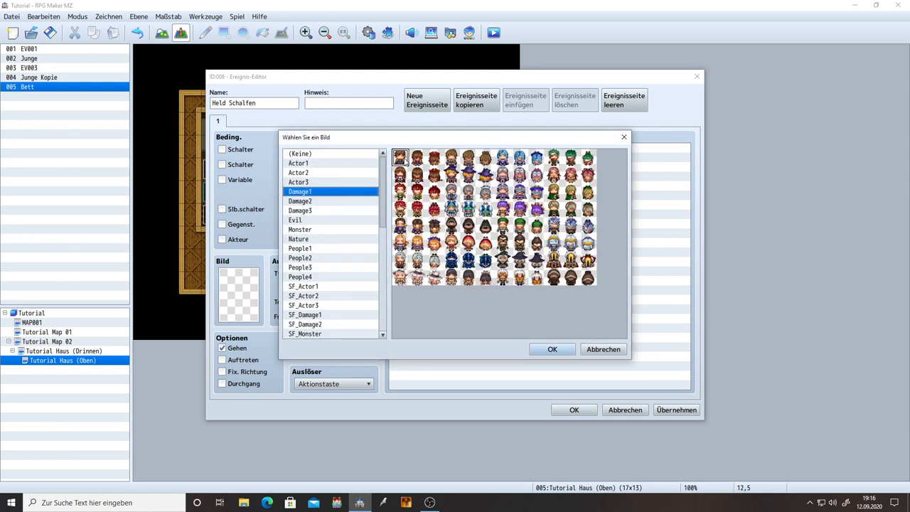
pyautogui.click(402, 158)
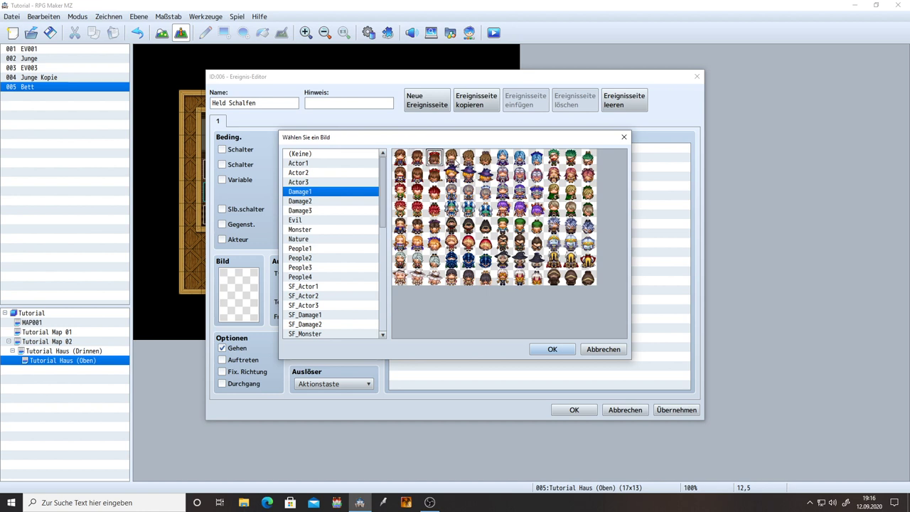
pyautogui.click(486, 173)
pyautogui.click(469, 226)
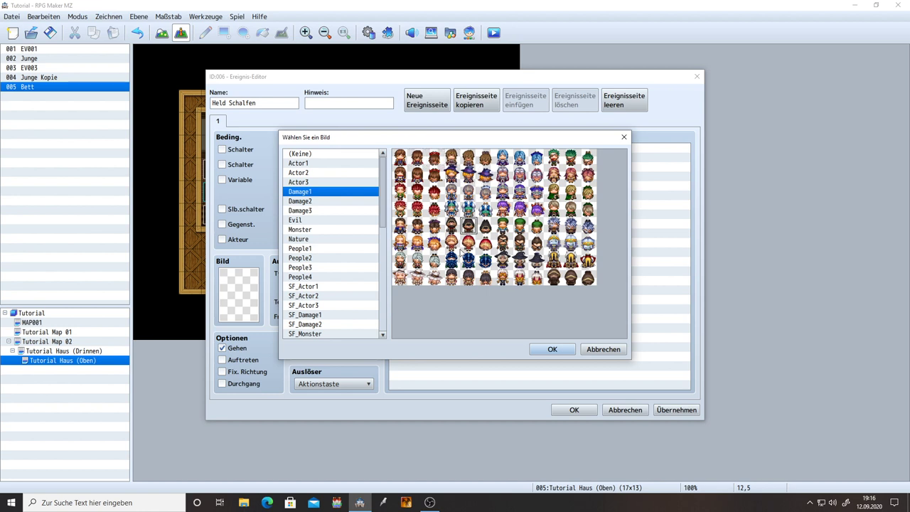
pyautogui.click(481, 245)
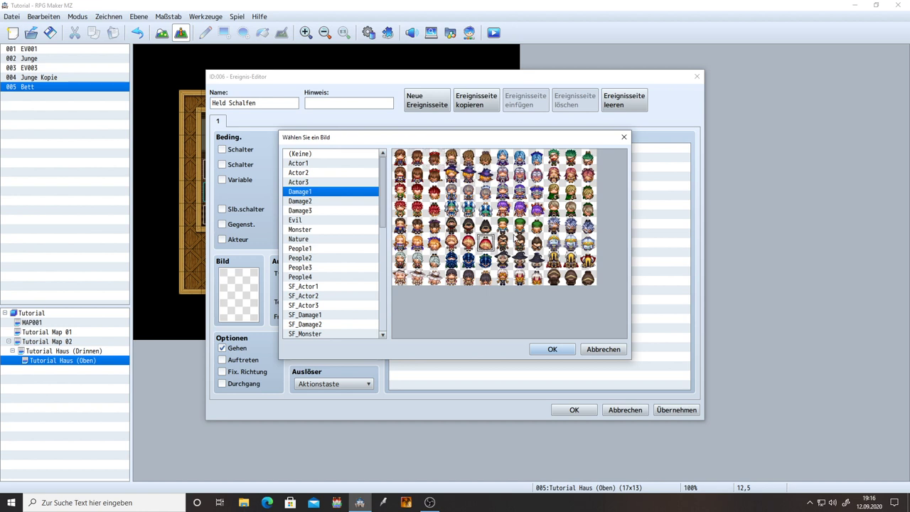
pyautogui.click(402, 157)
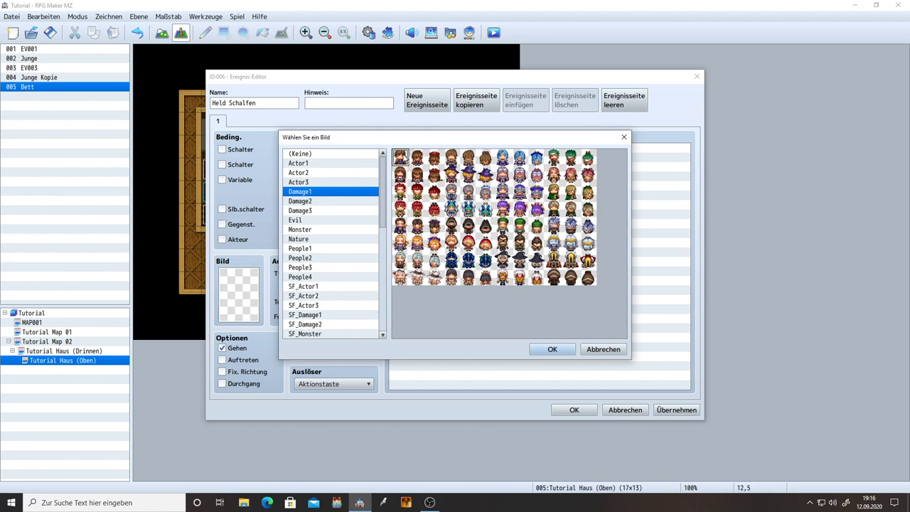
pyautogui.doubleClick(403, 157)
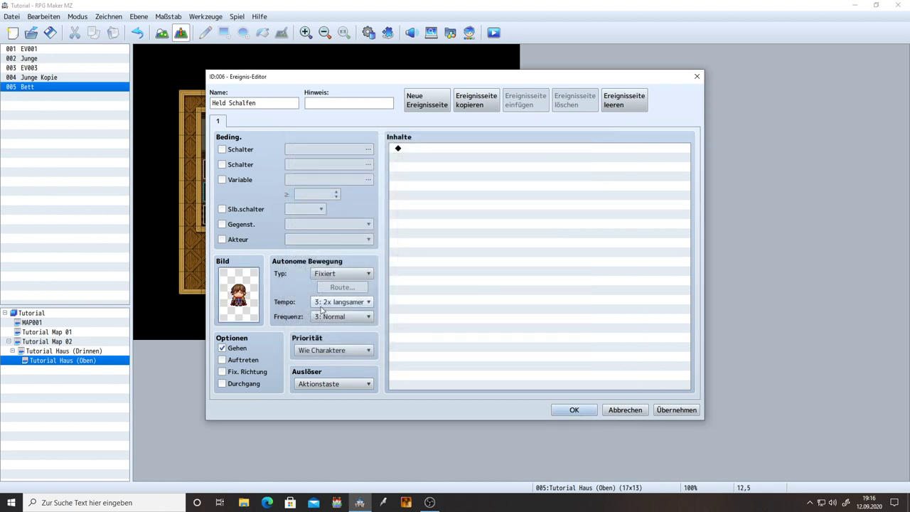
# Make the Held Schalfen event conditional on switch 0005 Schlafen, and apply and confirm the event.
pyautogui.click(222, 149)
pyautogui.click(327, 149)
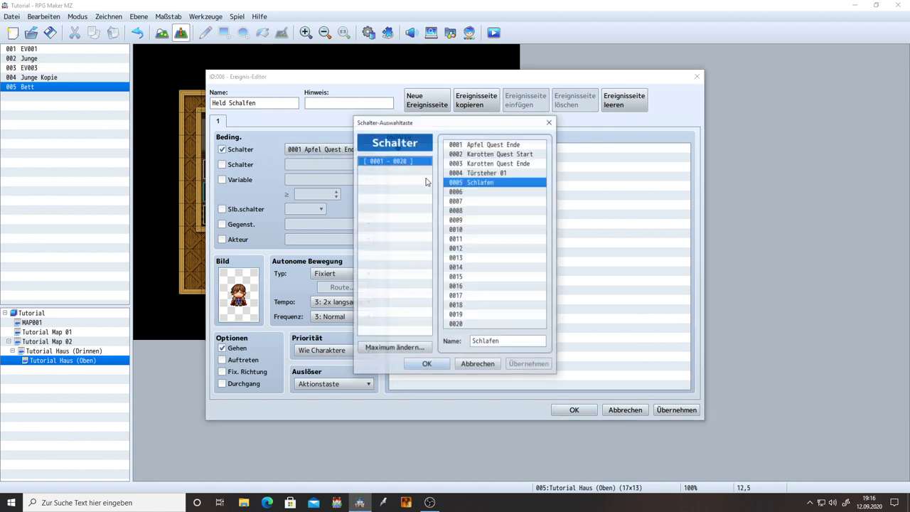
pyautogui.click(488, 182)
pyautogui.doubleClick(487, 182)
pyautogui.click(677, 409)
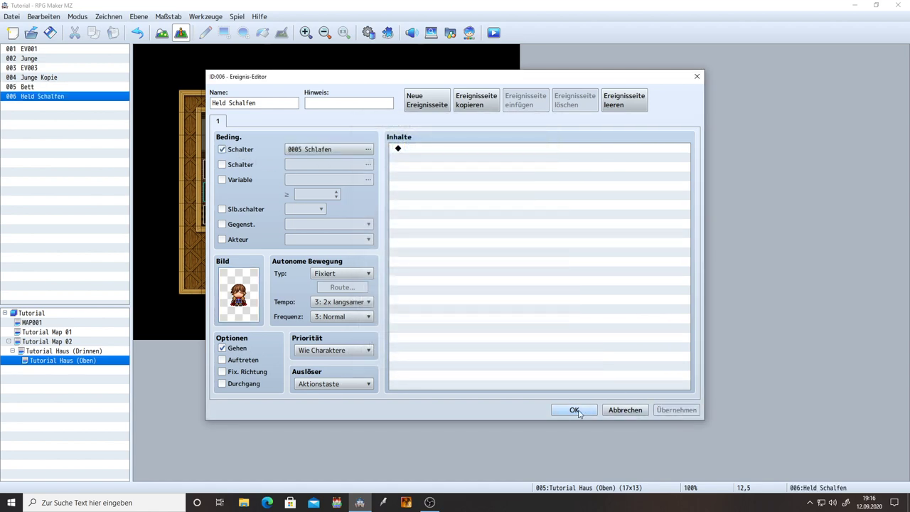
pyautogui.click(574, 409)
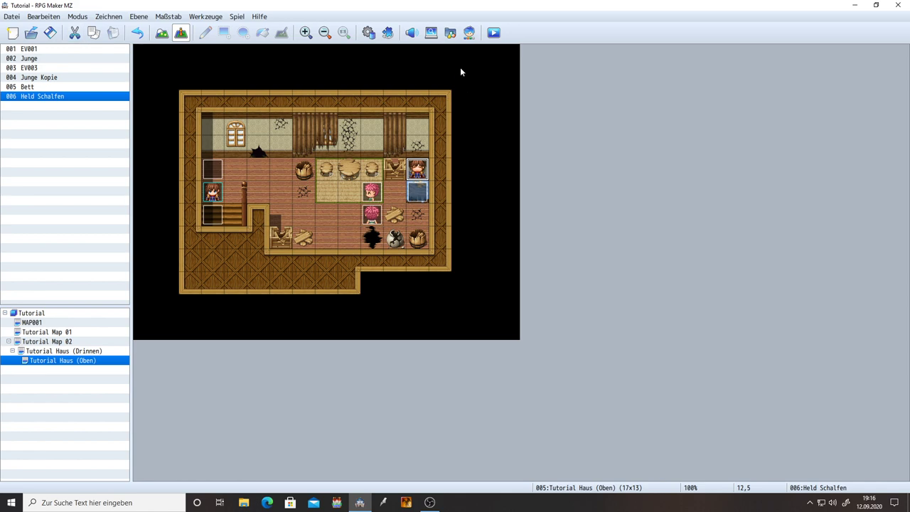
# Playtest the sleeping scene by paying the boy 200 gold and using the bed, and close the playtest.
pyautogui.click(493, 32)
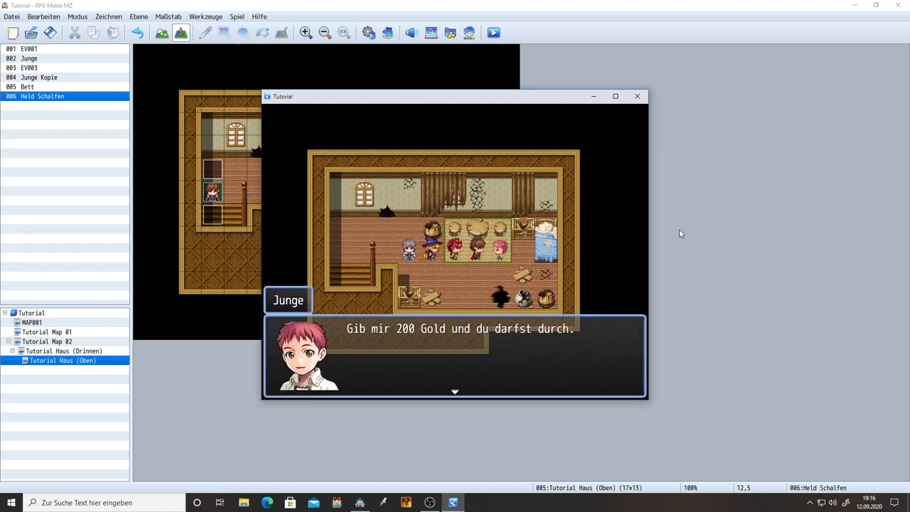
pyautogui.press('Return')
pyautogui.press('Return')
pyautogui.press('Return')
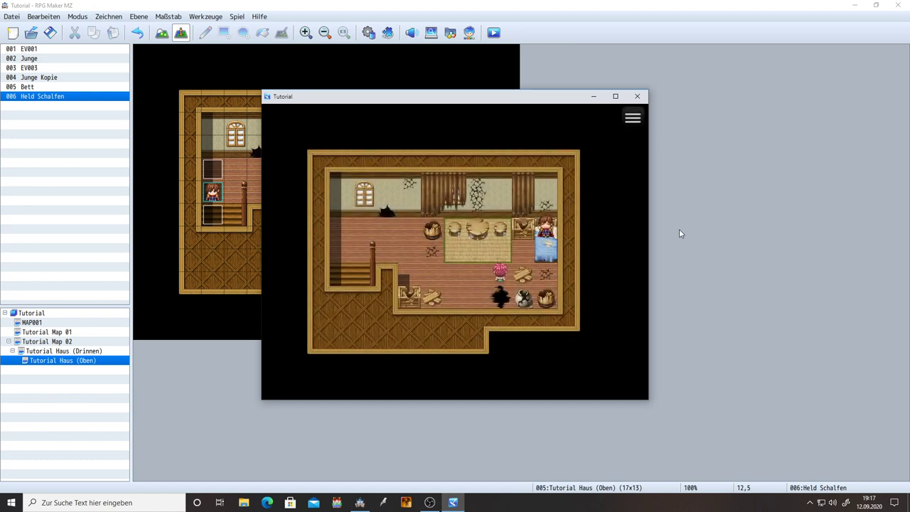
pyautogui.click(637, 96)
# Try the Autorun trigger on the Held Schalfen event and look for a command to add to its contents.
pyautogui.doubleClick(414, 176)
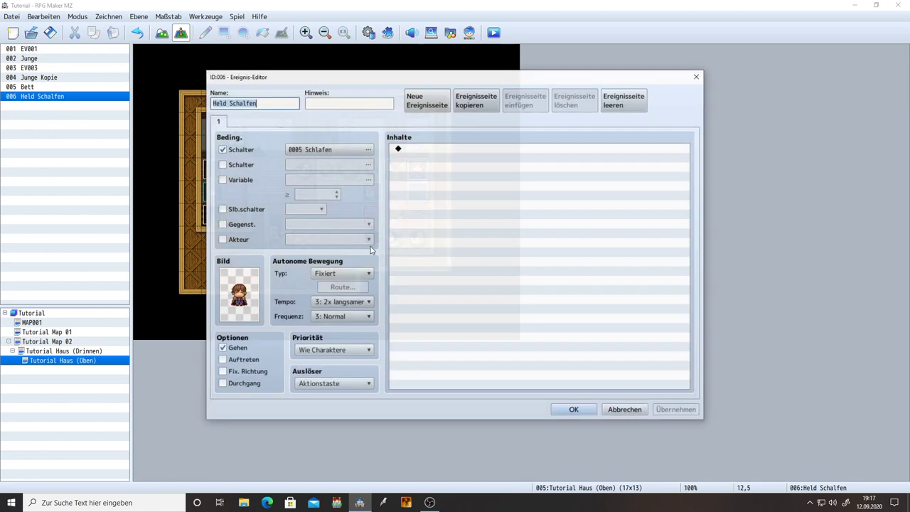
pyautogui.click(328, 384)
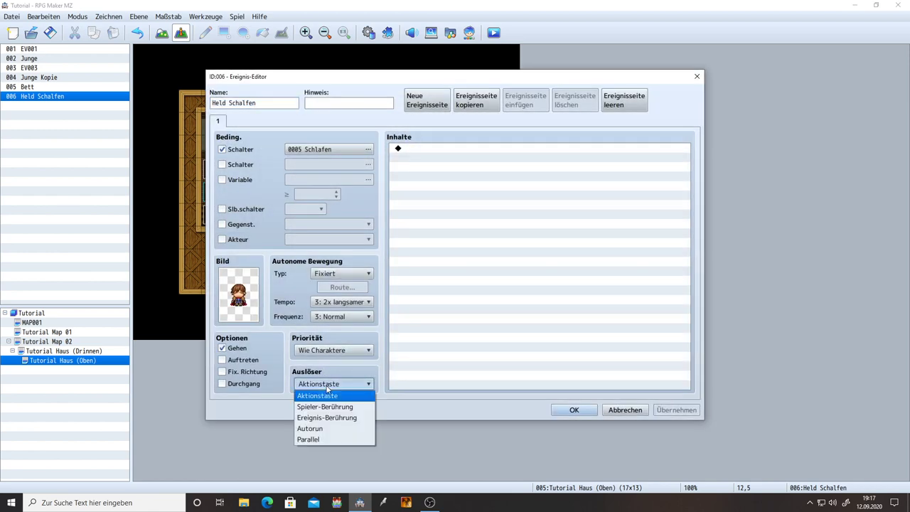
pyautogui.click(310, 428)
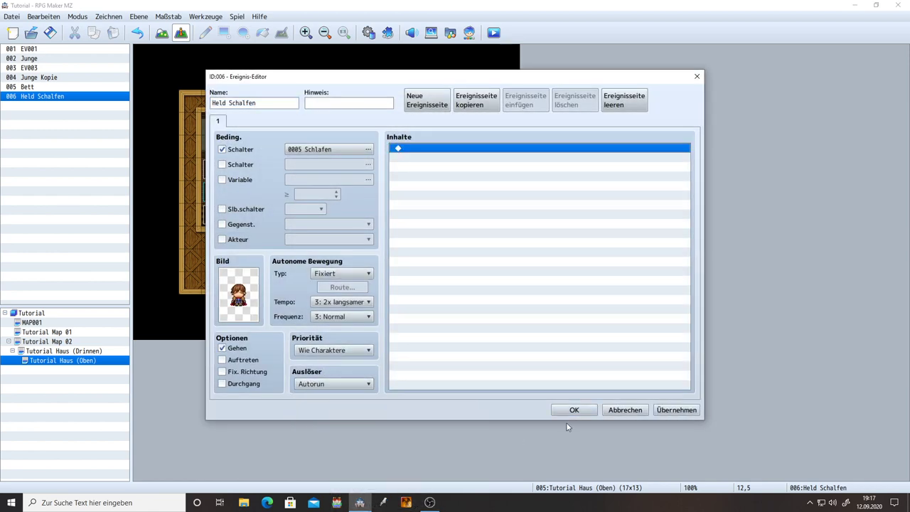
pyautogui.doubleClick(445, 153)
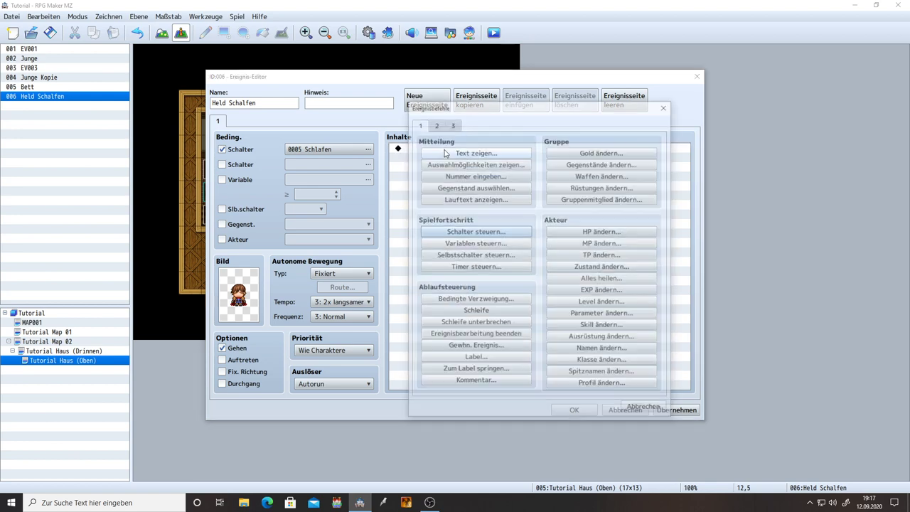
pyautogui.click(475, 151)
pyautogui.click(656, 311)
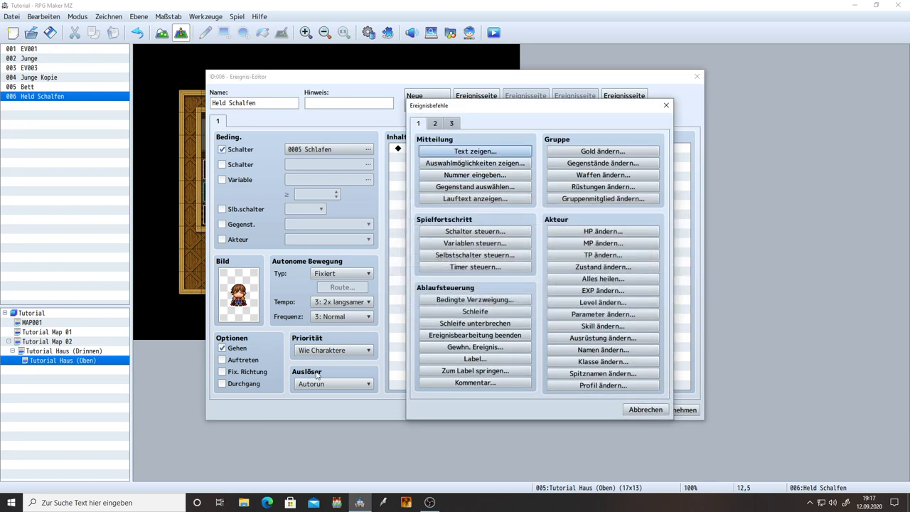
pyautogui.click(644, 409)
# Set the Held Schalfen event's trigger back to Aktionstaste, and apply and confirm the event.
pyautogui.click(354, 390)
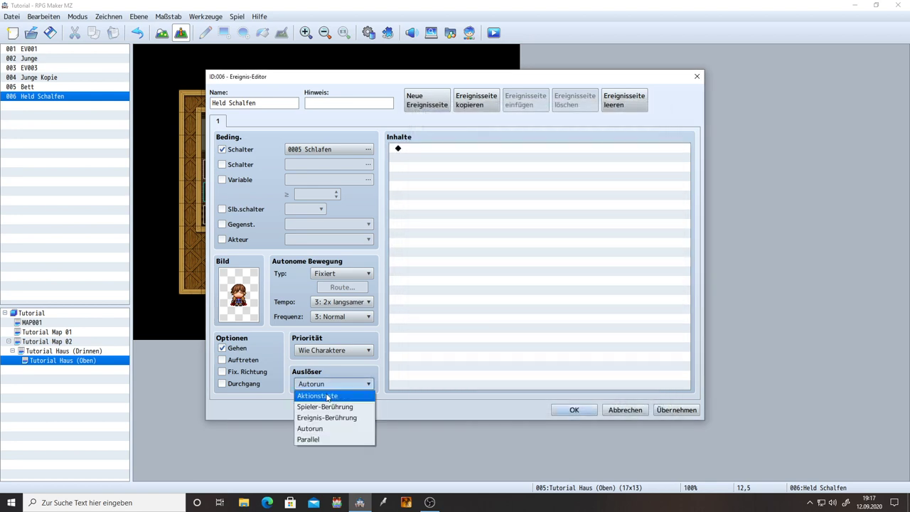
pyautogui.click(351, 398)
pyautogui.click(671, 410)
pyautogui.click(573, 411)
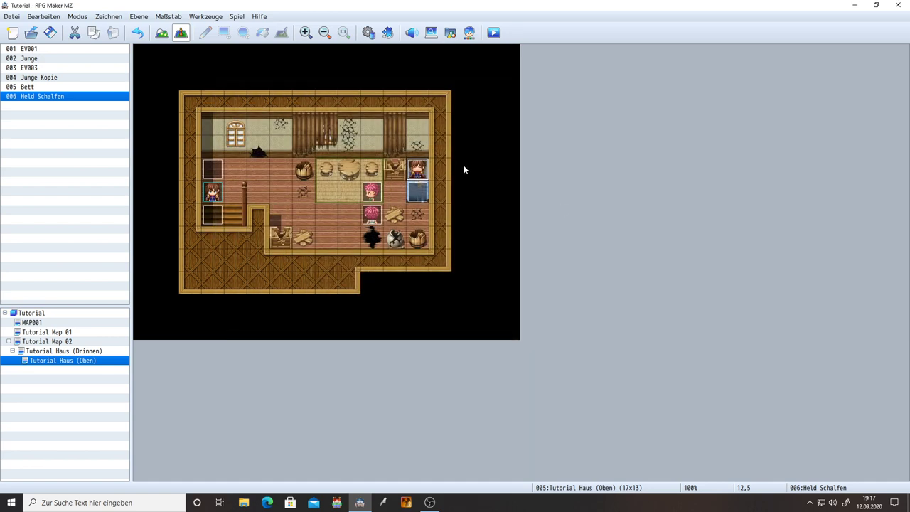